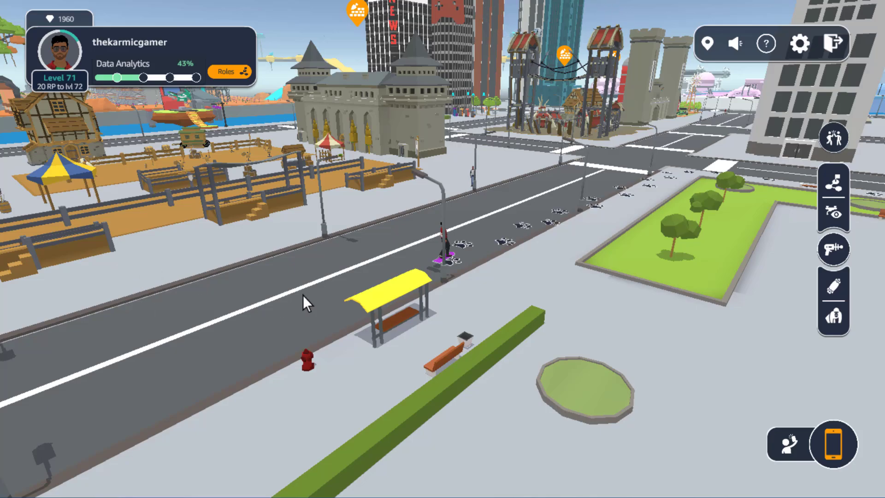
Travel to the Data Lakes assignment with Route & Go from the assignments list
drag(303, 295, 380, 294)
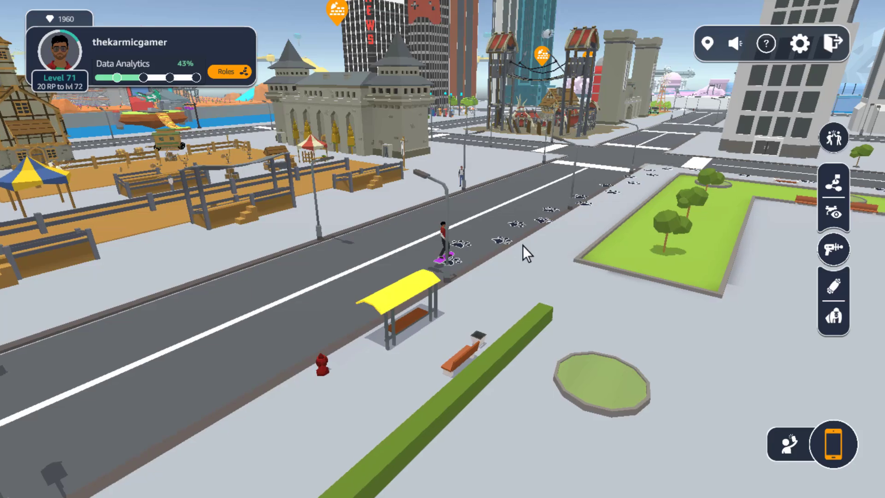
click(526, 208)
scroll(497, 263, up, 5)
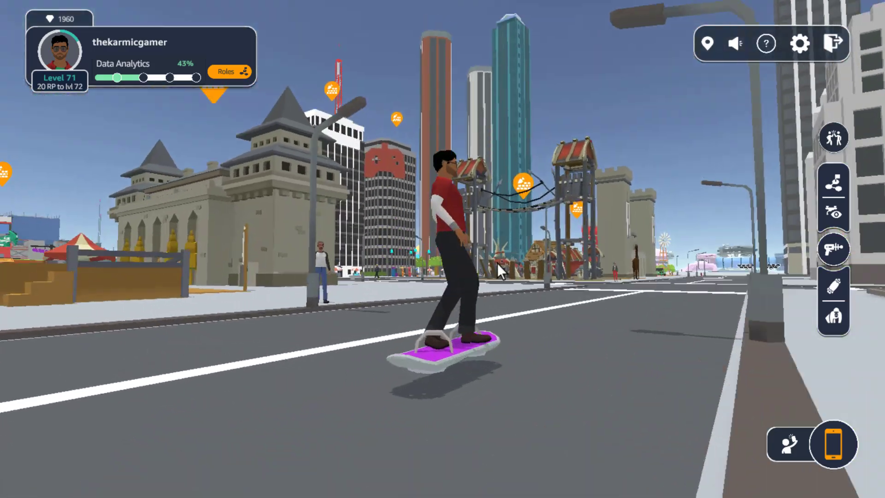
click(833, 445)
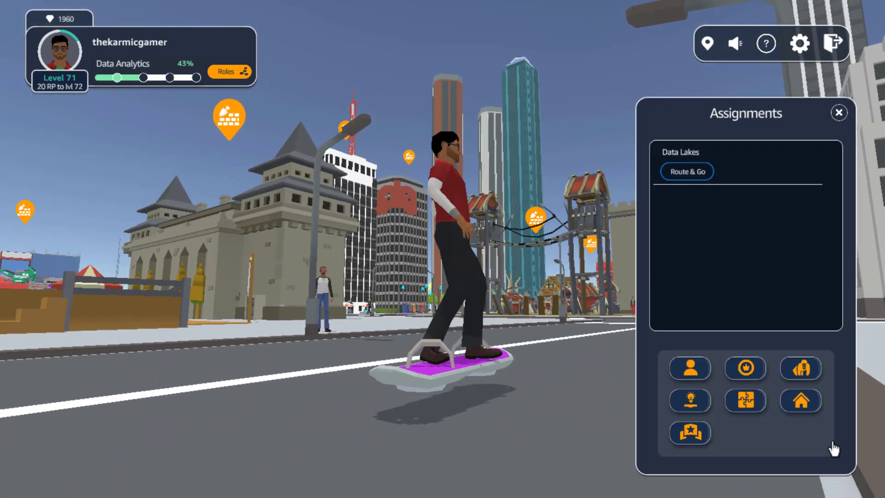
click(684, 173)
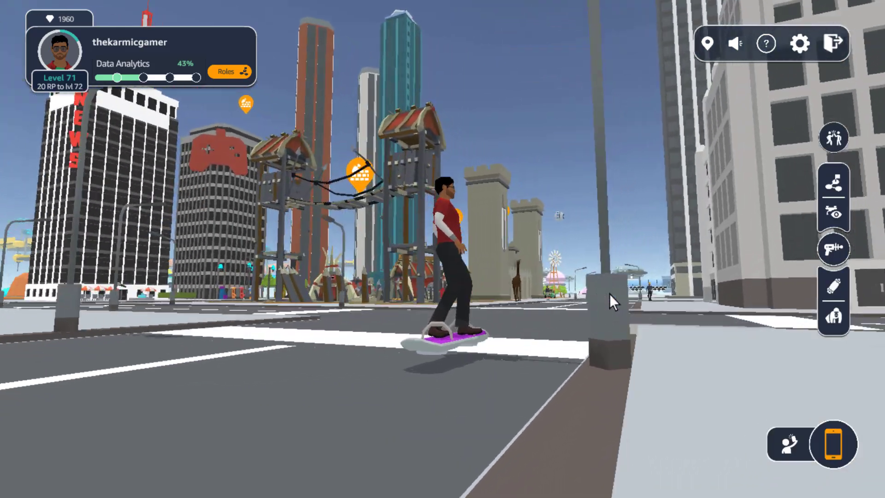
scroll(607, 291, down, 5)
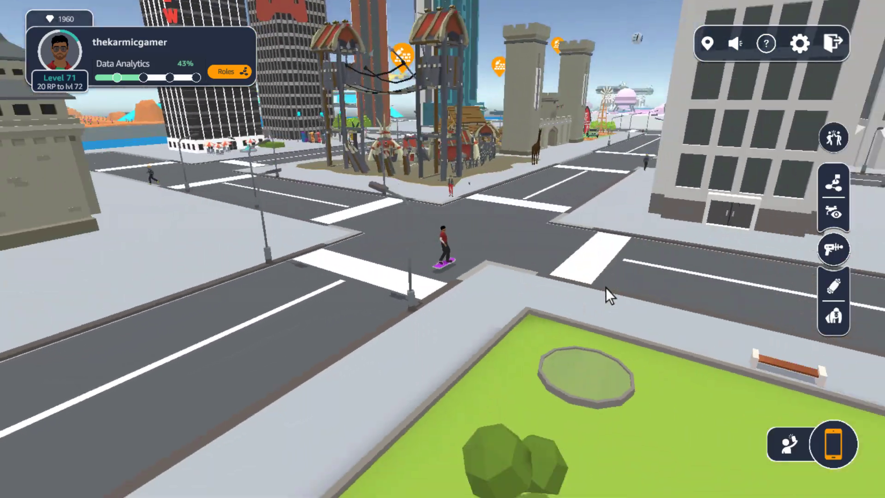
scroll(593, 279, up, 5)
scroll(365, 282, down, 3)
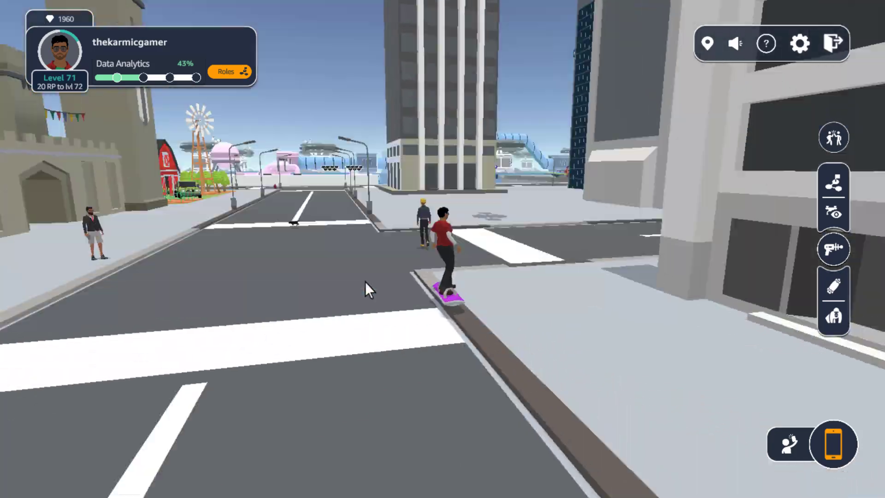
scroll(365, 278, down, 3)
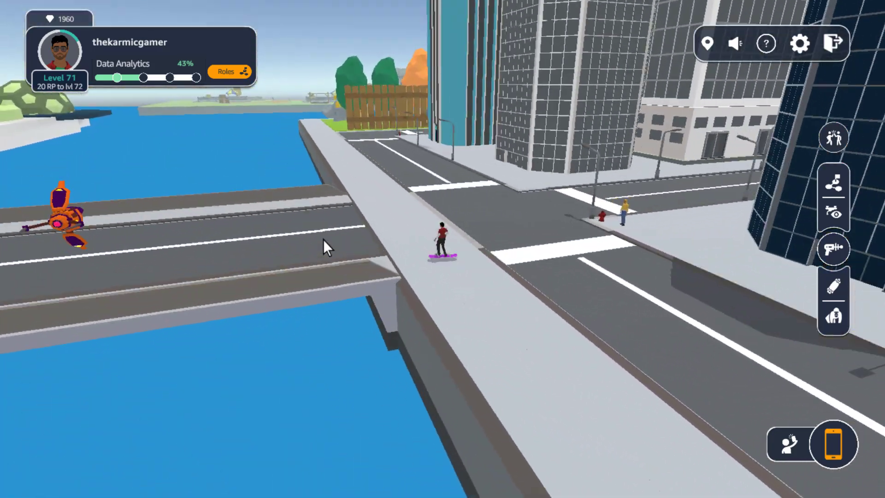
scroll(444, 239, up, 5)
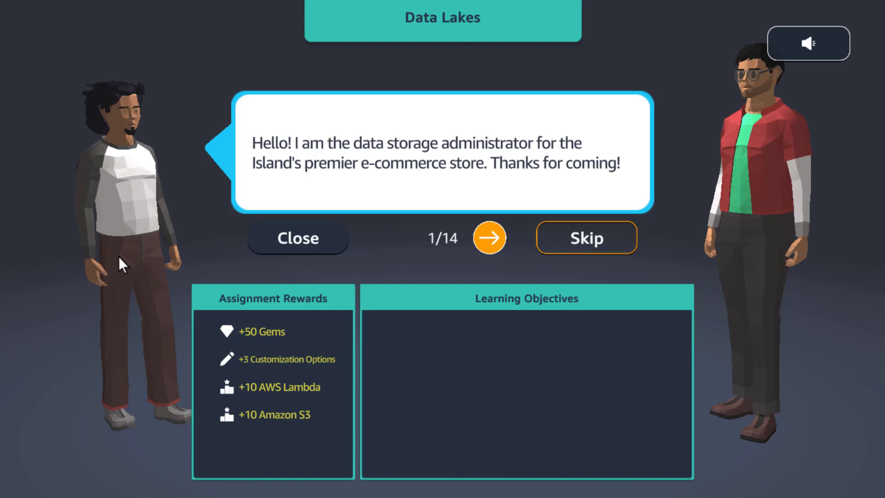
Read through the client's Data Lakes briefing up to its final page
click(487, 244)
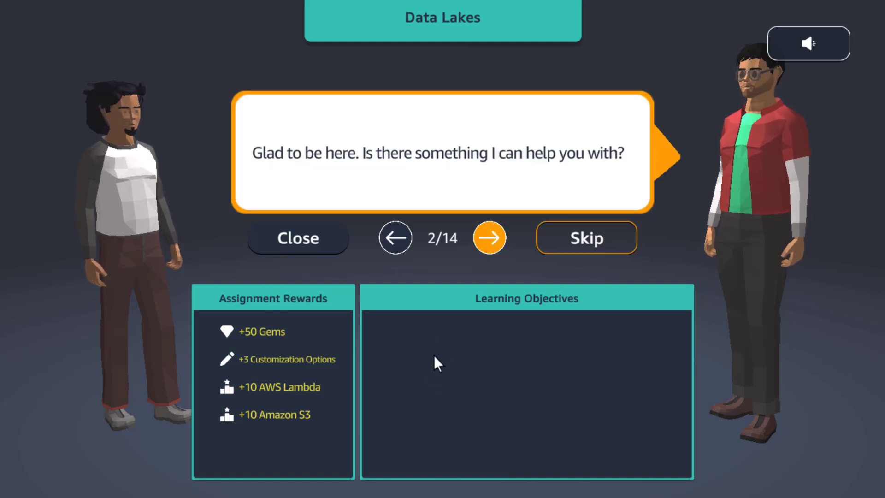
click(491, 240)
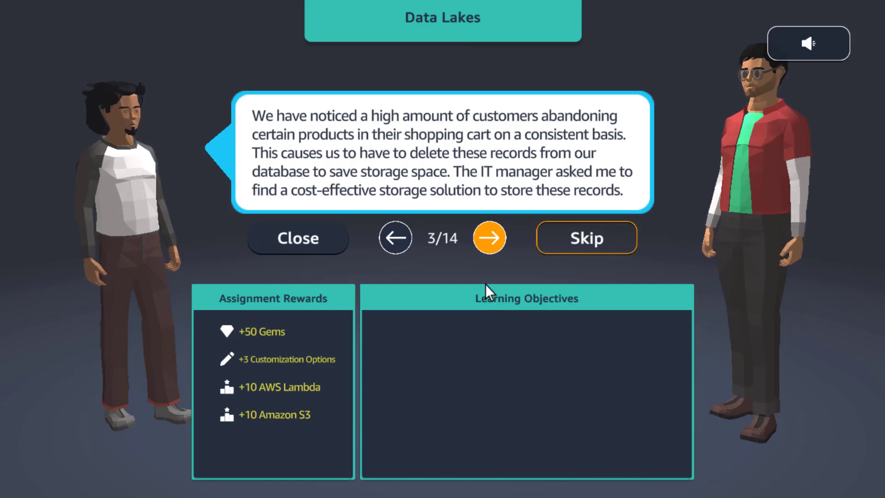
click(489, 245)
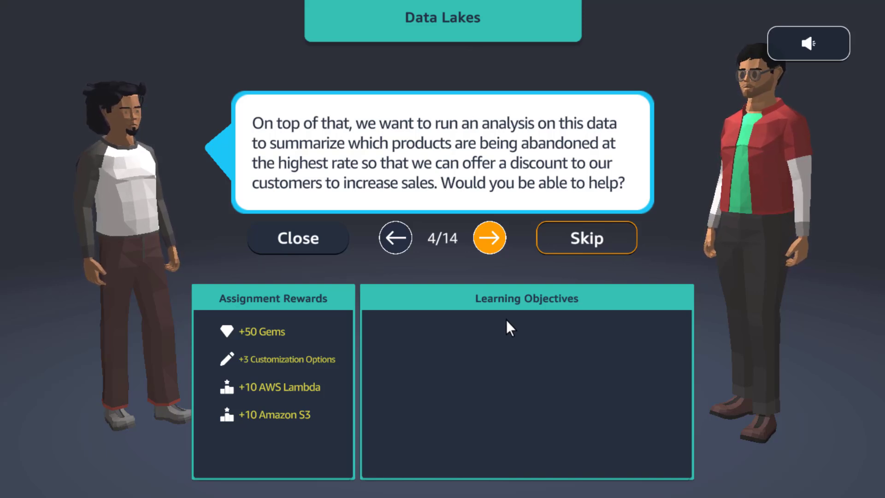
click(491, 240)
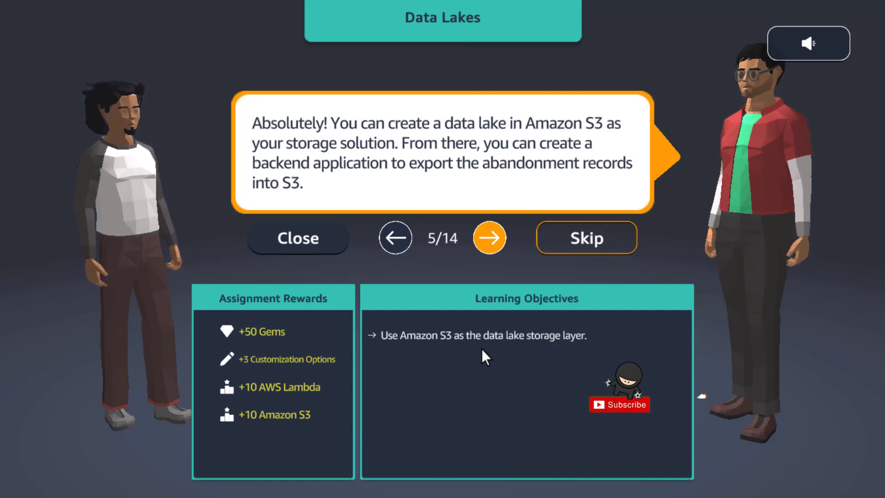
click(490, 237)
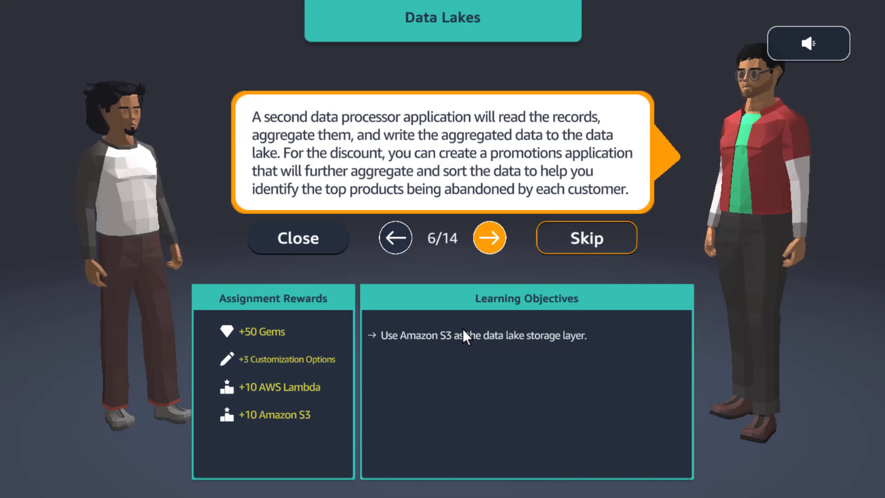
click(488, 237)
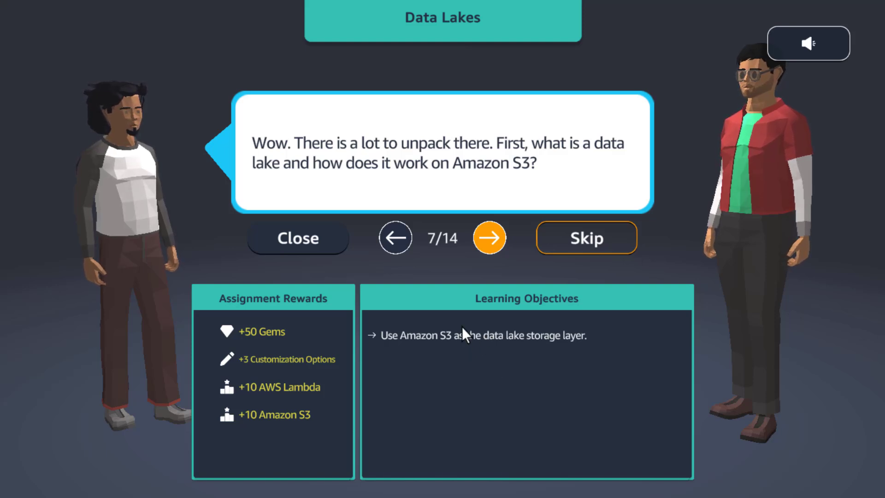
click(491, 242)
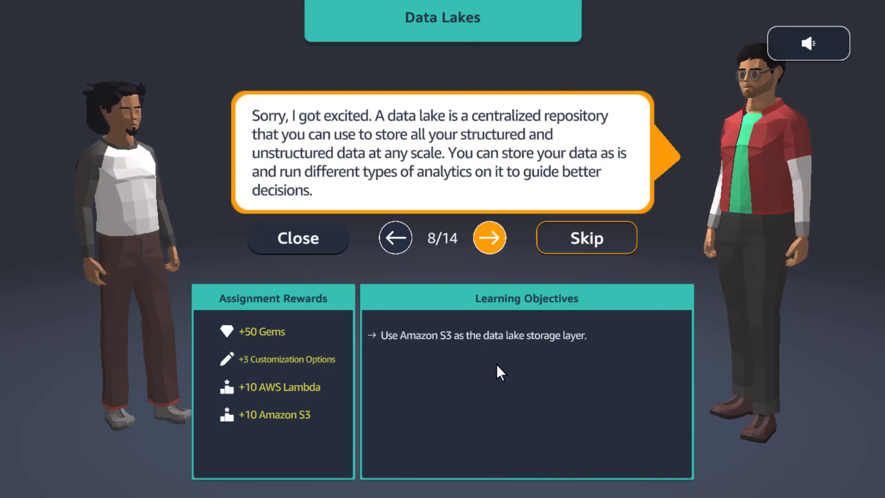
click(489, 238)
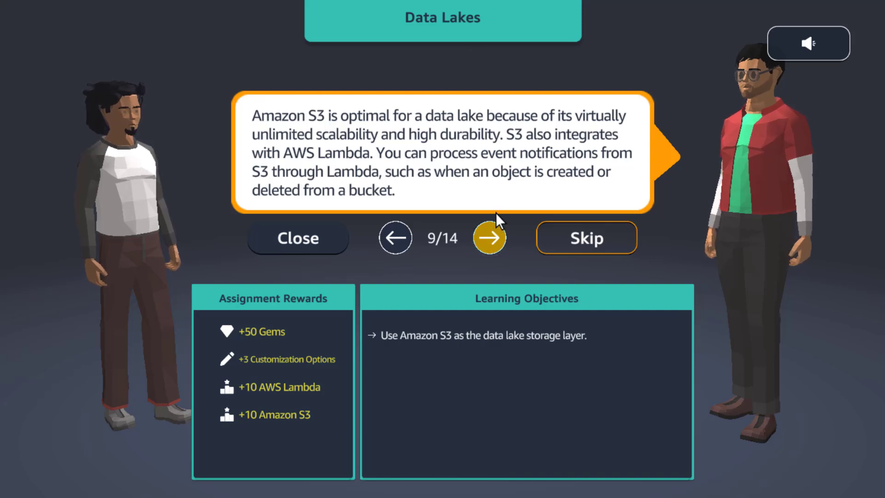
click(491, 244)
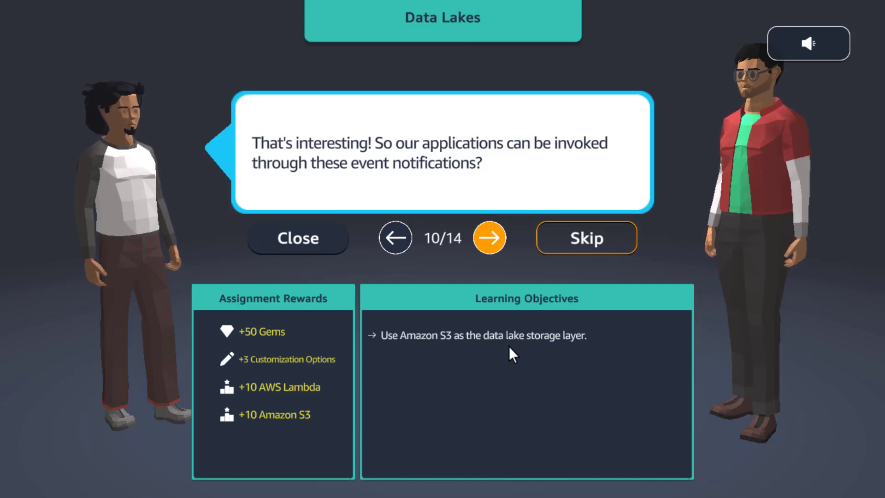
click(490, 238)
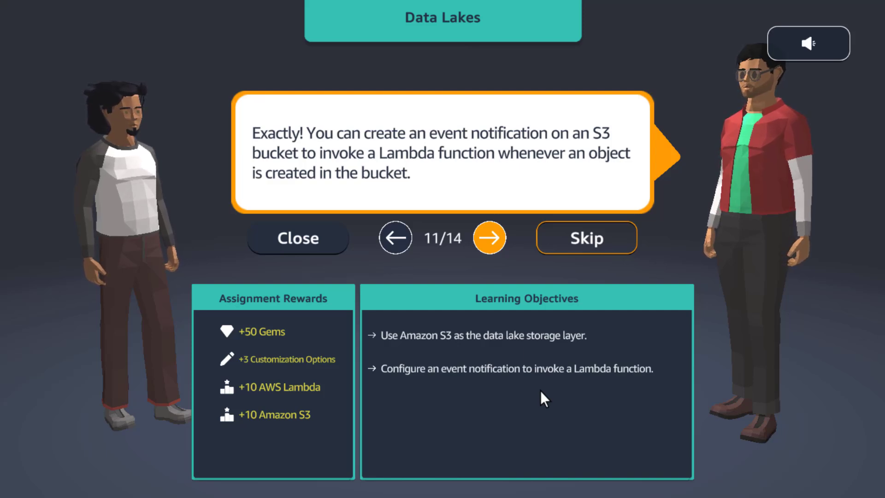
click(489, 237)
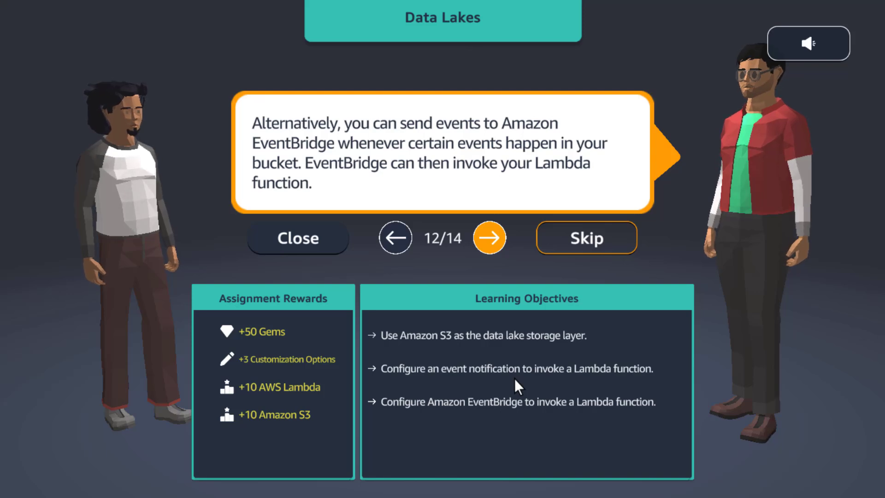
click(487, 239)
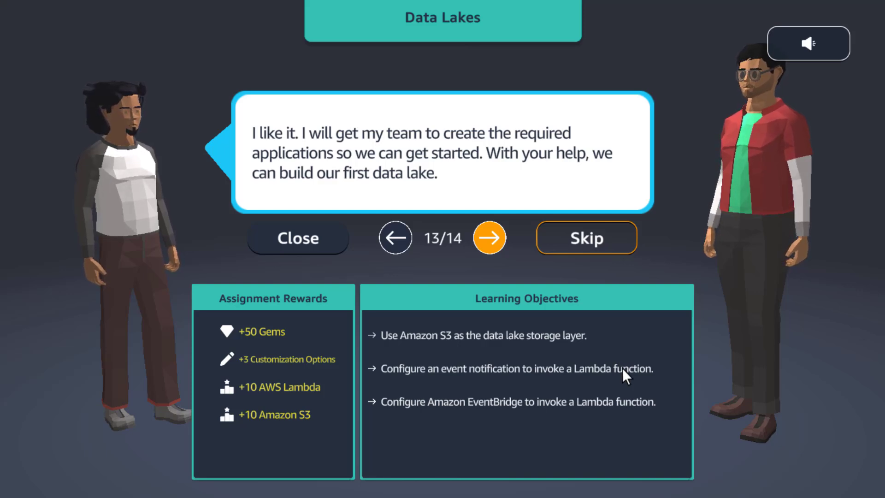
click(489, 238)
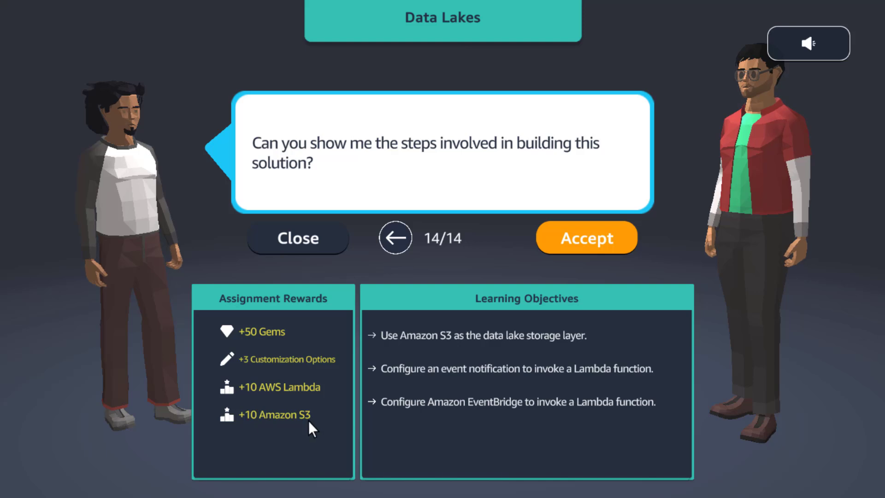
Accept and start the Data Lakes assignment, and view its video concepts list
click(588, 245)
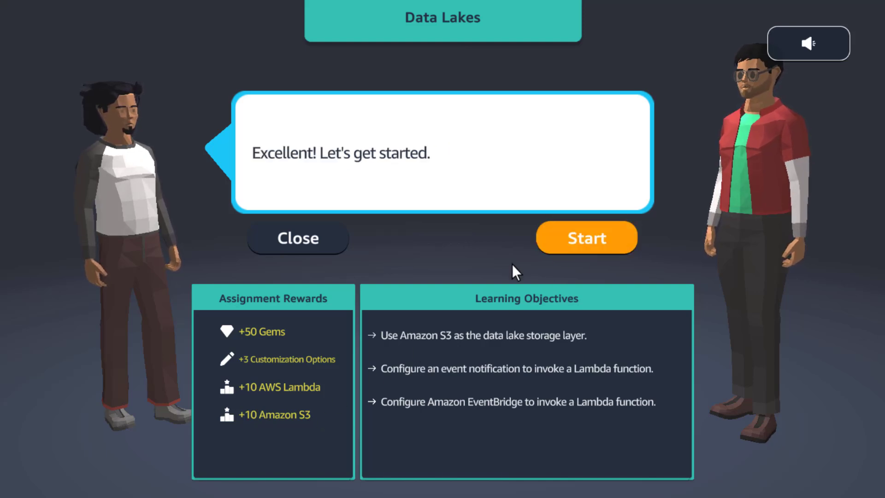
click(571, 240)
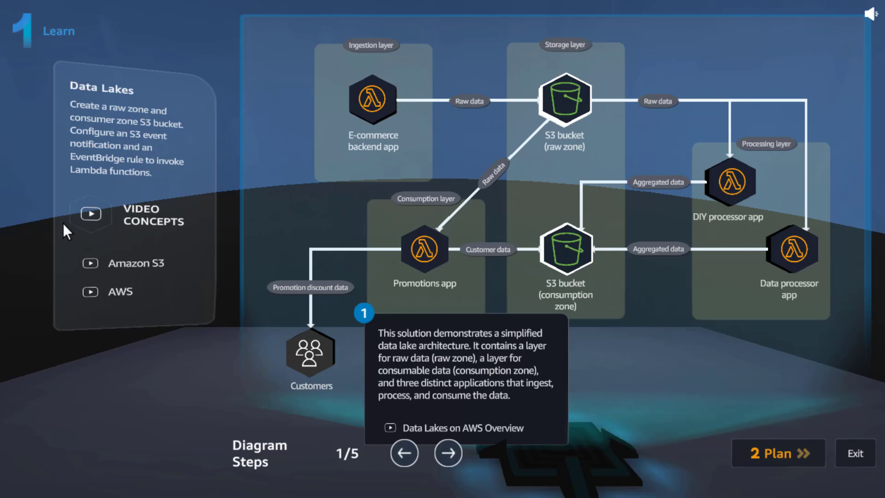
click(142, 222)
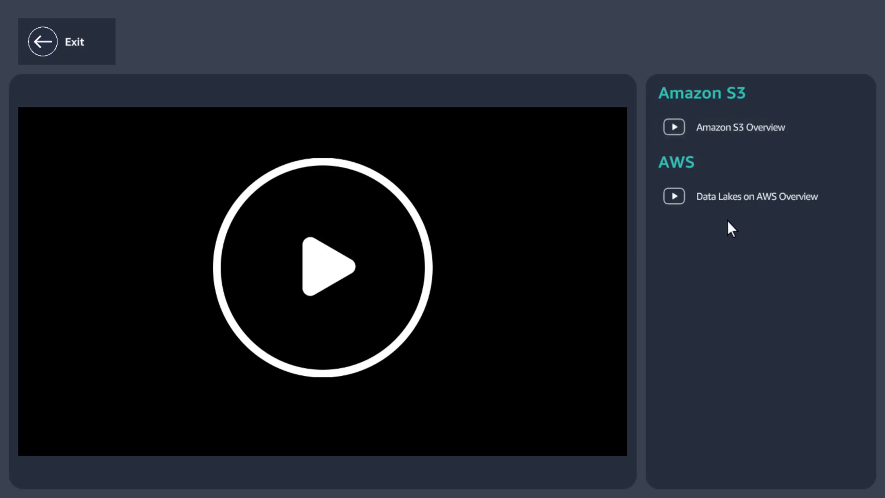
click(71, 63)
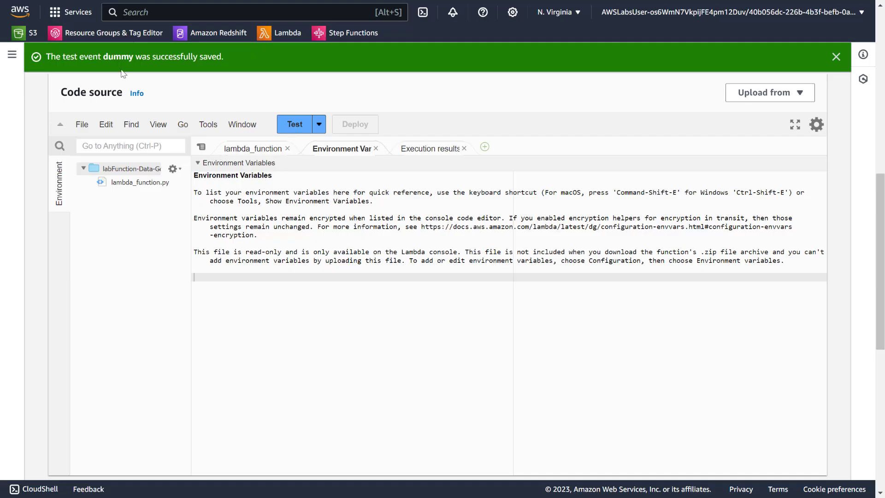
Dismiss the test event notification and leave labFunction-Data-Generator for the Lambda Functions list
click(835, 58)
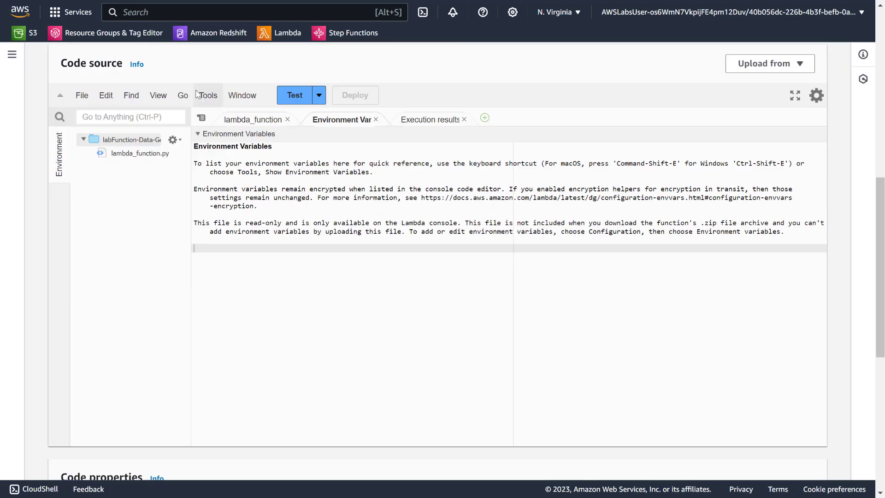
scroll(126, 95, up, 6)
scroll(124, 95, up, 2)
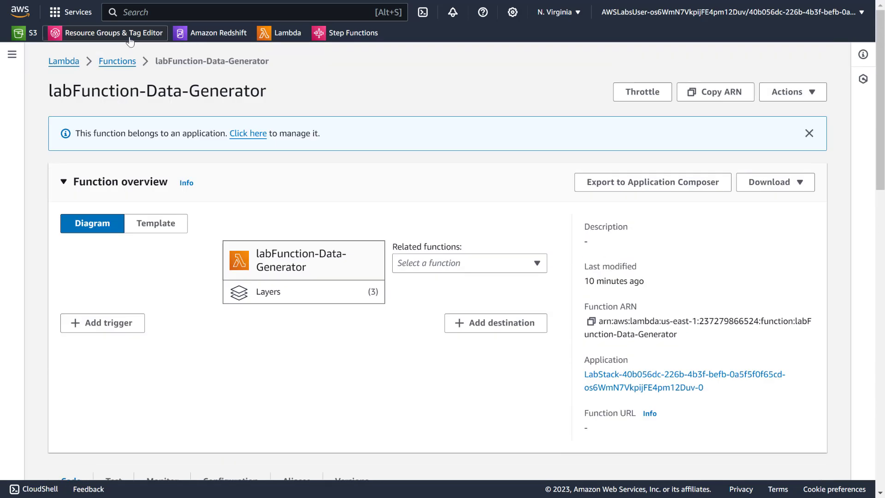
click(122, 61)
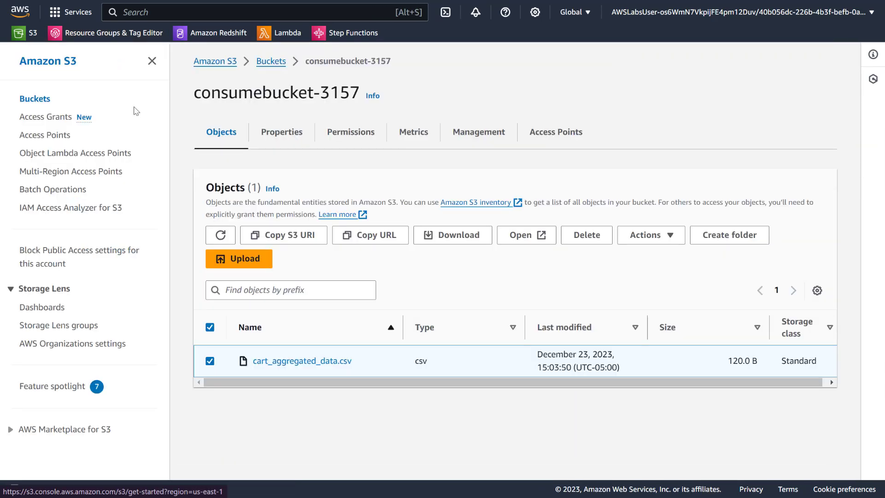
Try to permanently delete cart_aggregated_data.csv from consumebucket-3157, and return to the Buckets list
click(595, 235)
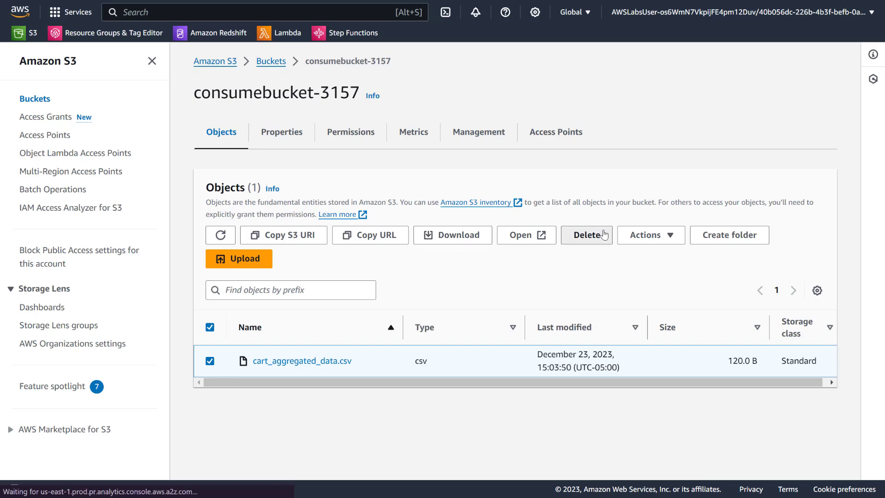
scroll(274, 263, down, 1)
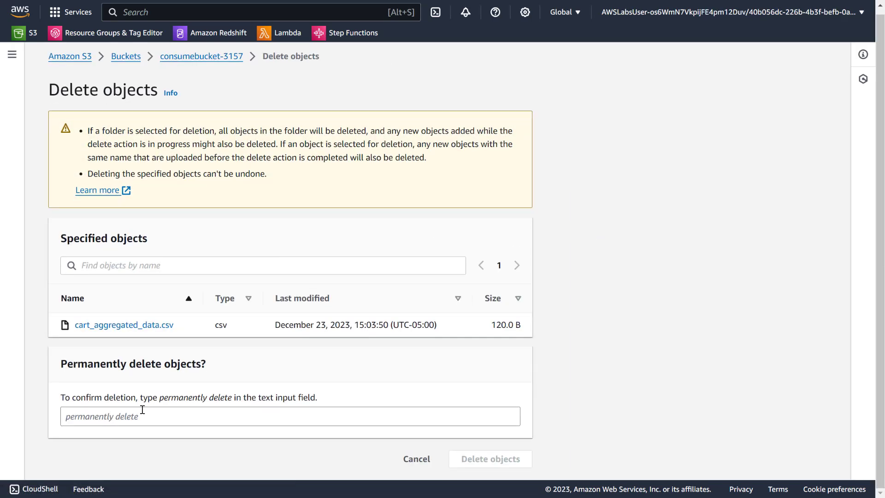
drag(159, 402, 231, 399)
key(ctrl+c)
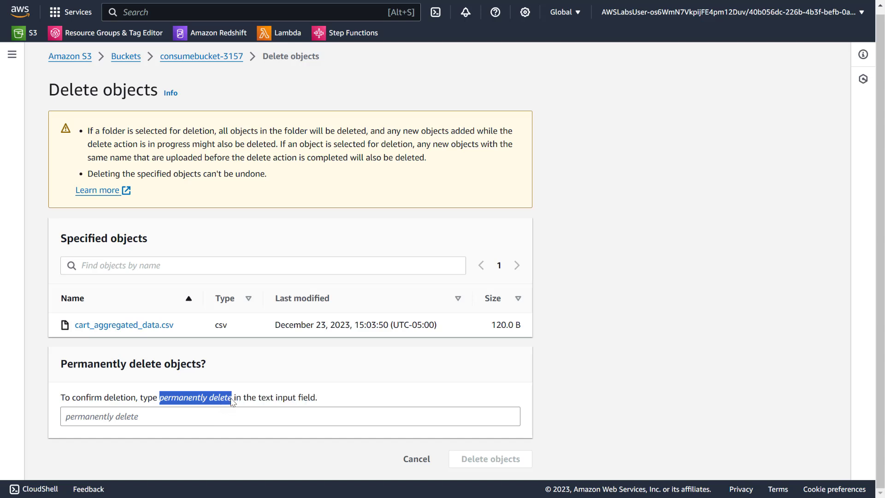
click(241, 412)
key(ctrl+v)
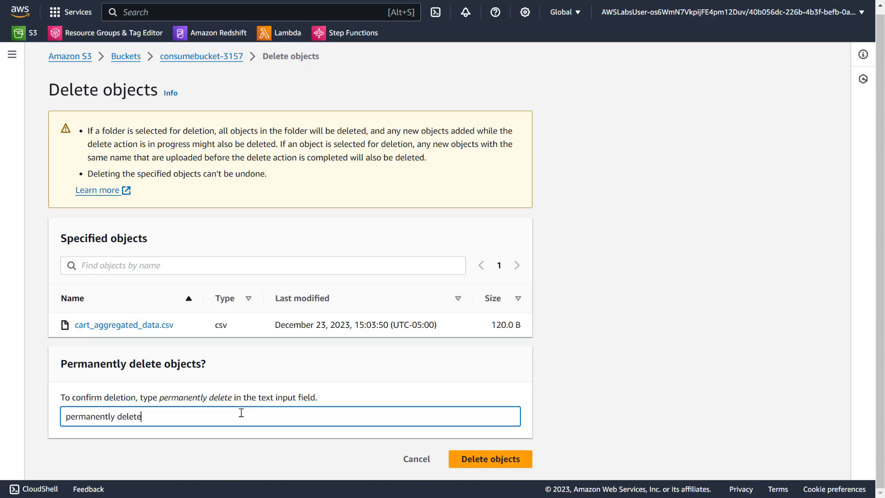
click(511, 458)
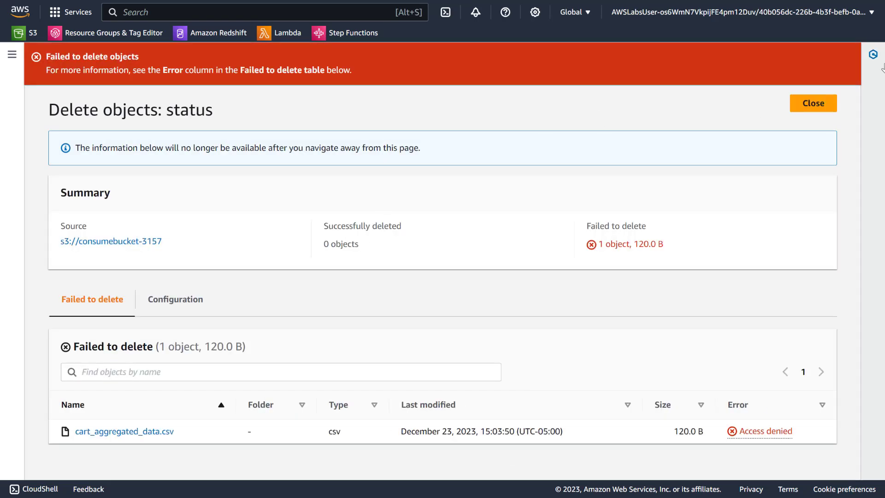
click(809, 104)
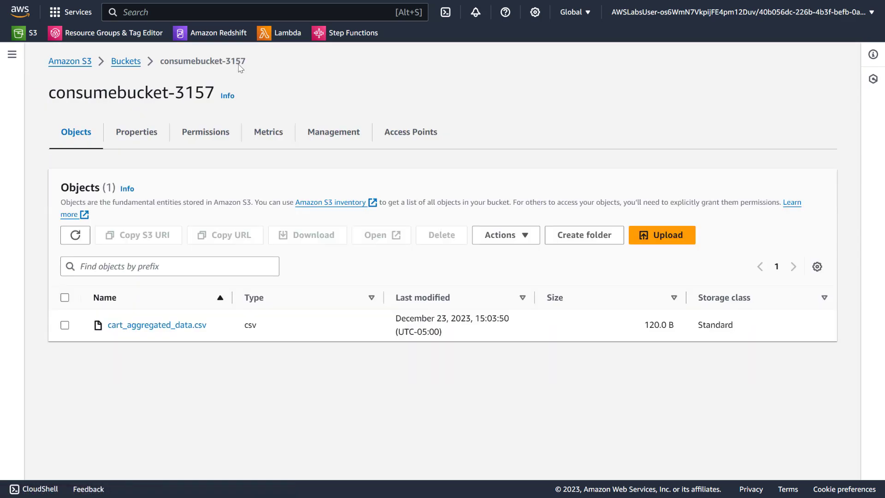
click(130, 68)
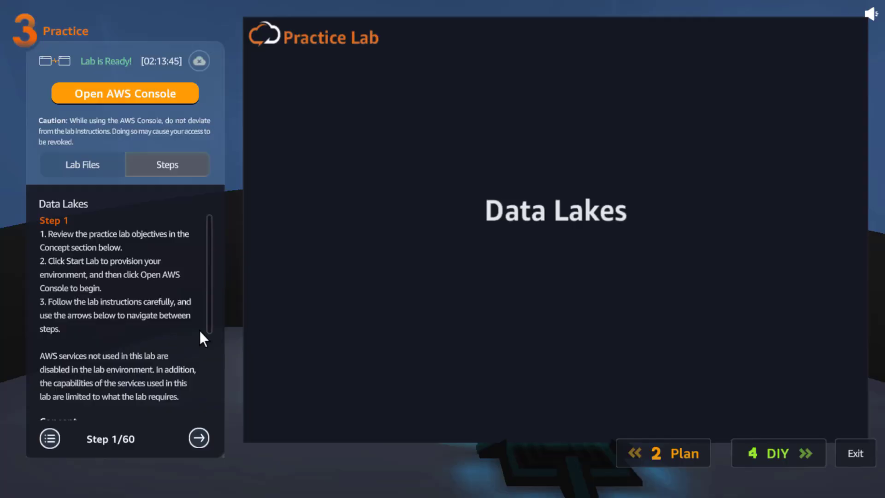
Read the practice lab instructions from the objectives in Step 1 through creating the raw zone S3 bucket in Step 5
scroll(152, 318, down, 3)
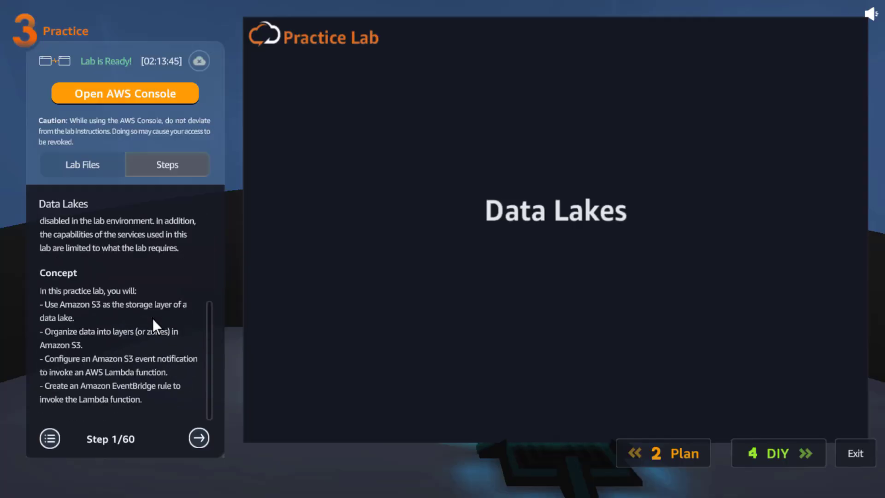
click(199, 437)
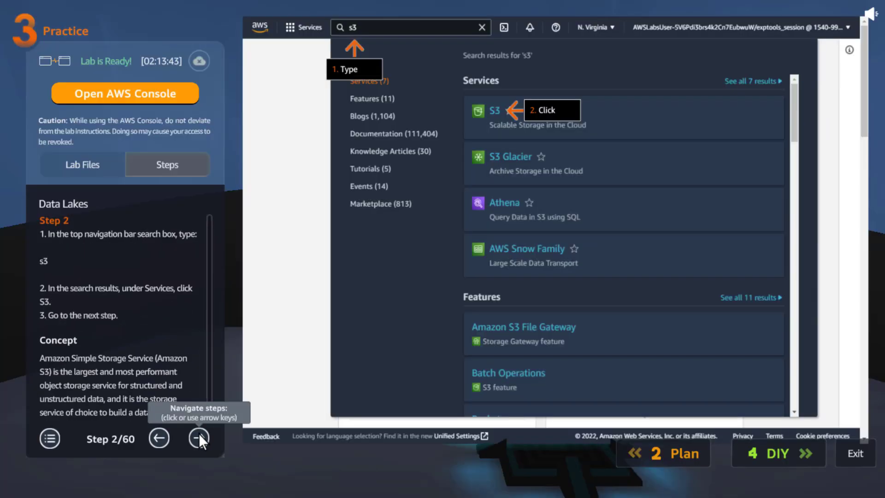
scroll(163, 333, down, 1)
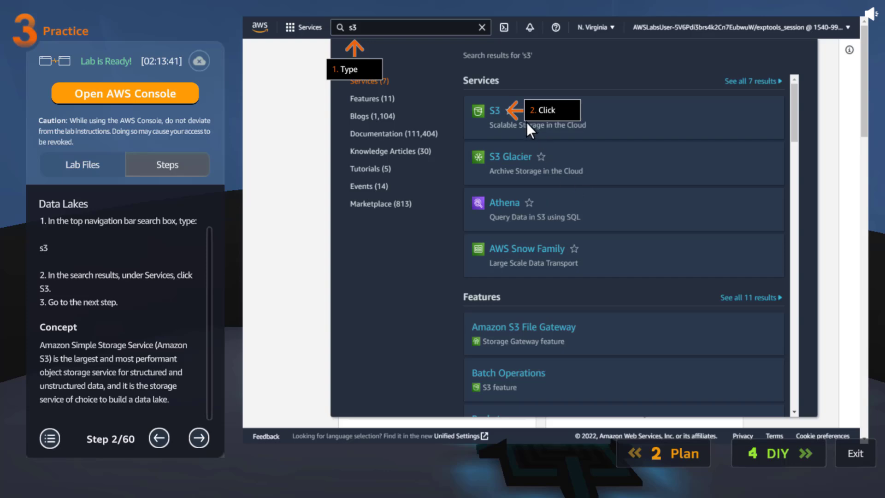
click(198, 438)
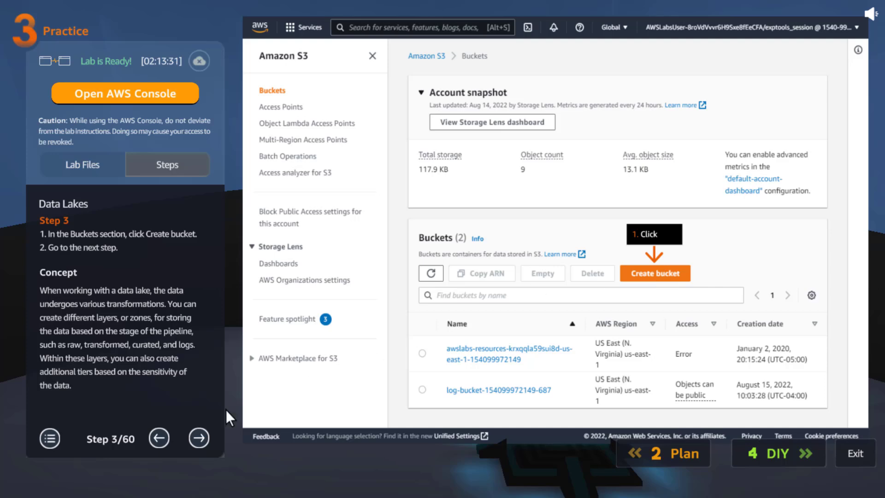
click(198, 437)
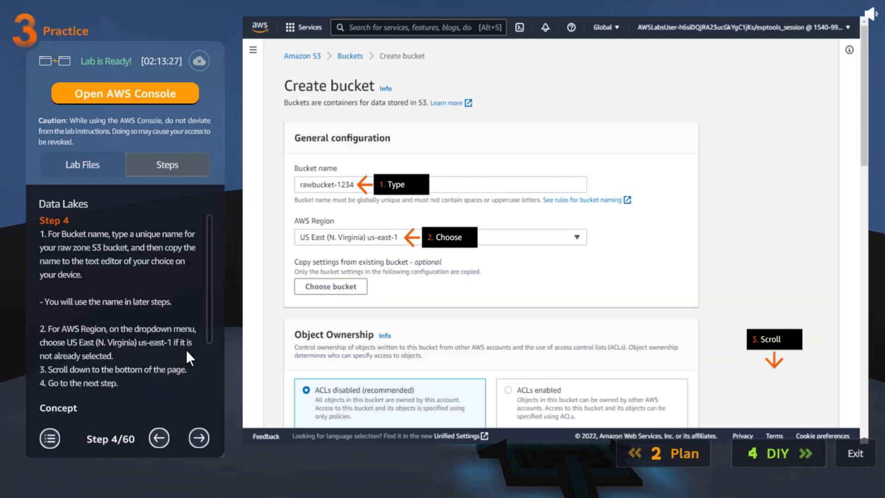
scroll(186, 350, down, 3)
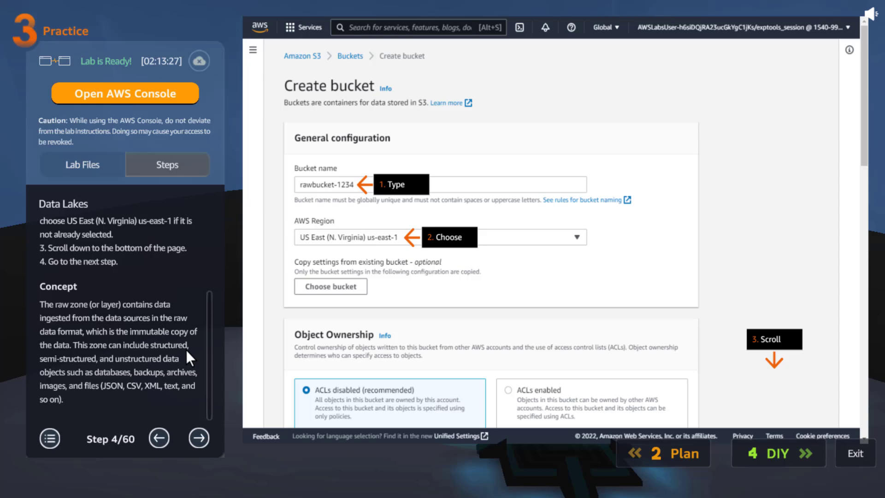
click(199, 438)
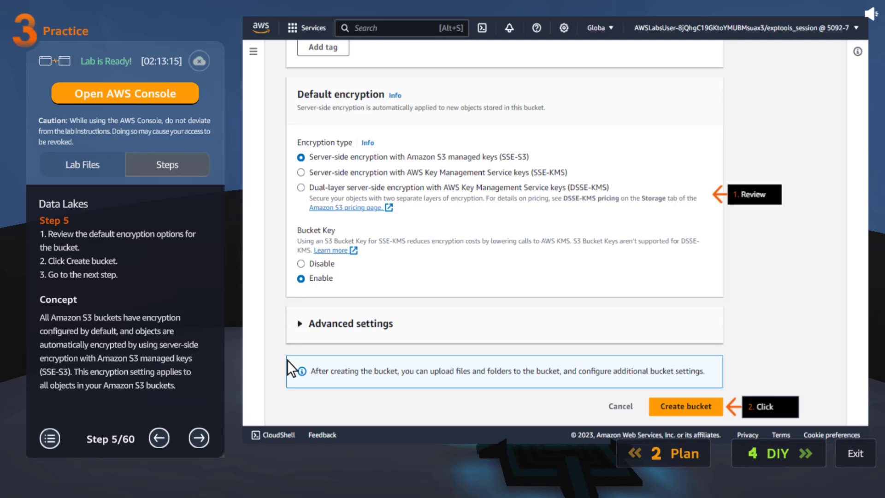
Read lab Steps 6 to 8 on creating the consumption zone S3 bucket and opening the raw zone bucket
click(199, 437)
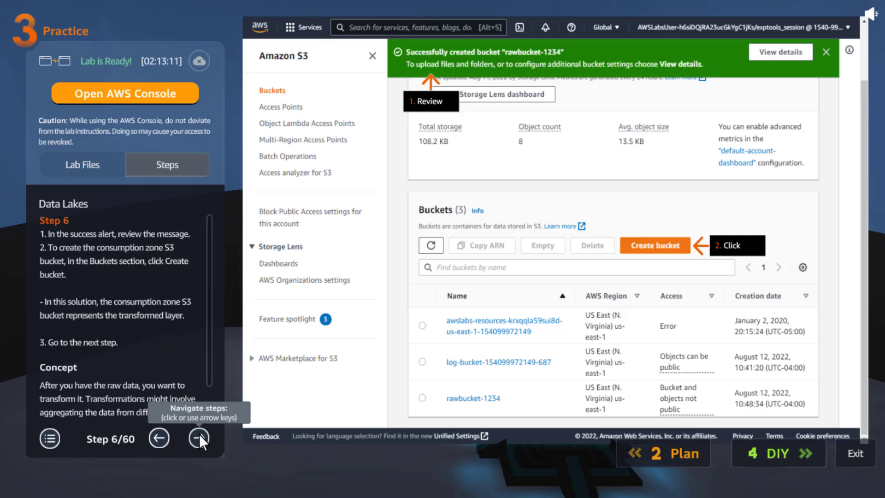
scroll(176, 350, down, 1)
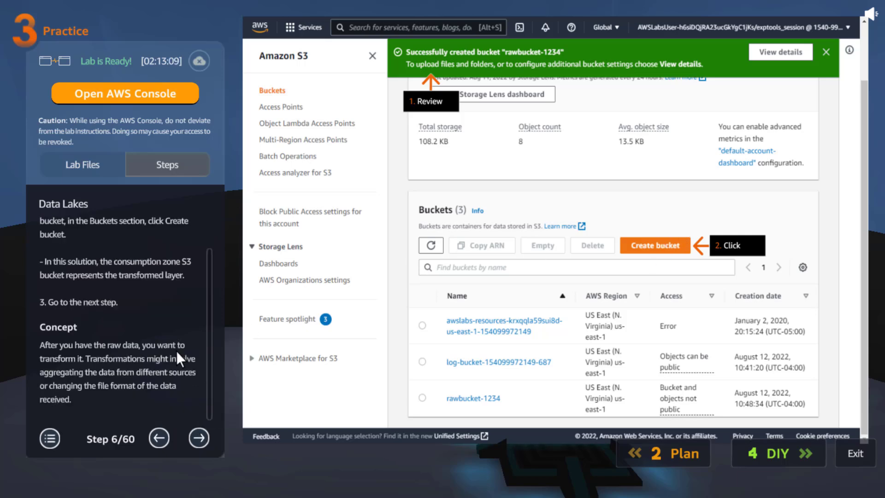
click(199, 438)
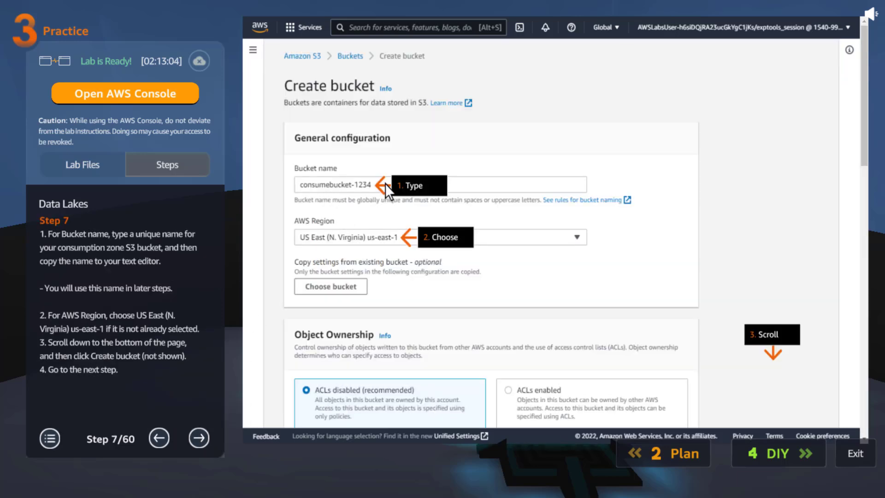
click(198, 437)
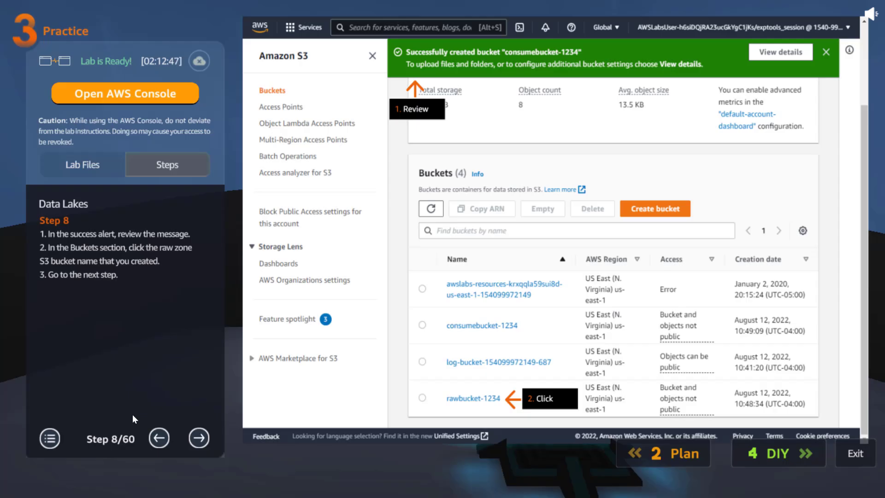
Read lab Steps 9 to 13 on adding the Processor Event notification that invokes labFunction-Data-Processor from the raw zone bucket
click(199, 438)
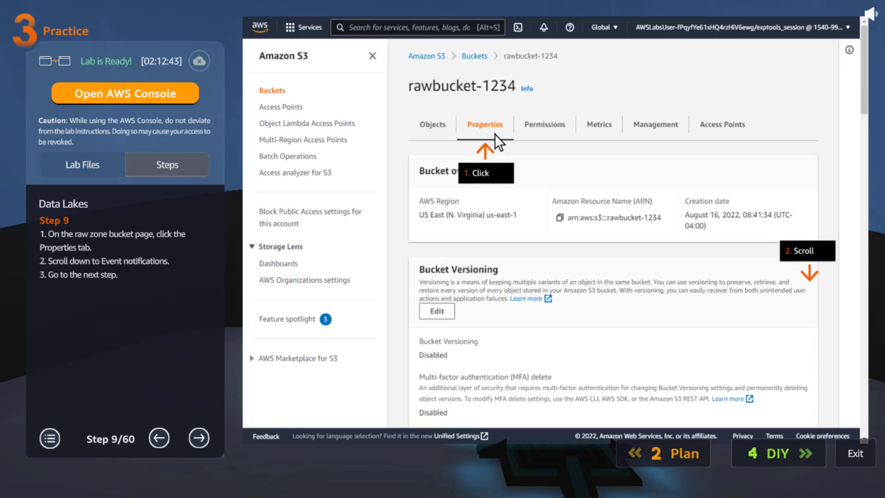
click(199, 438)
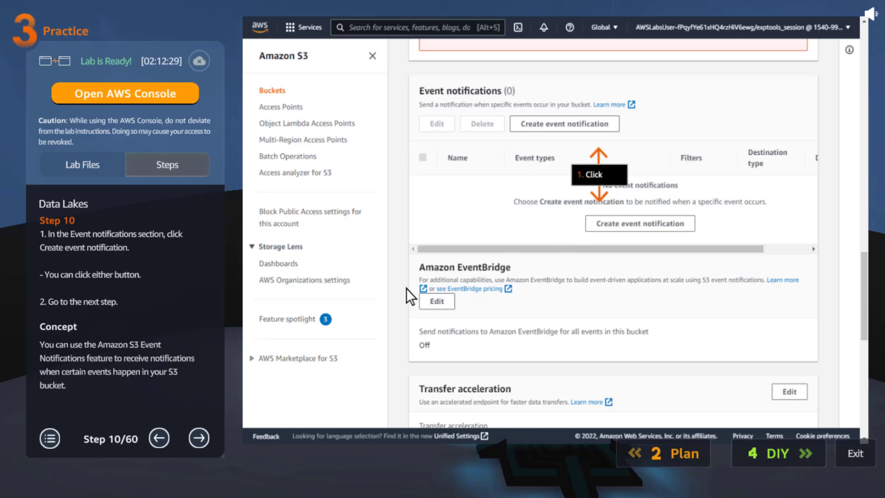
click(197, 439)
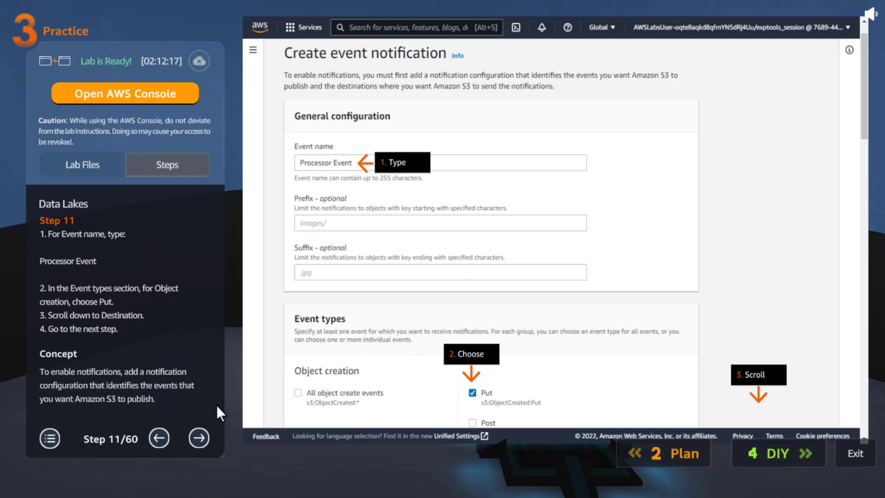
click(201, 436)
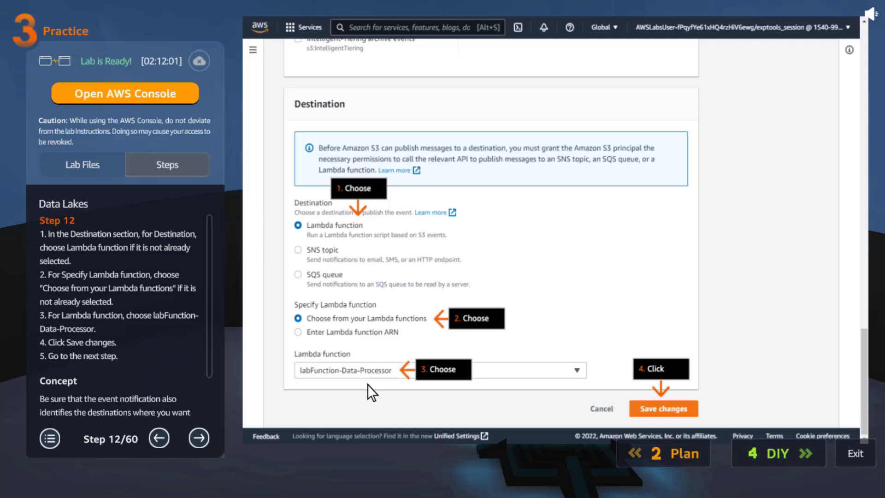
click(206, 436)
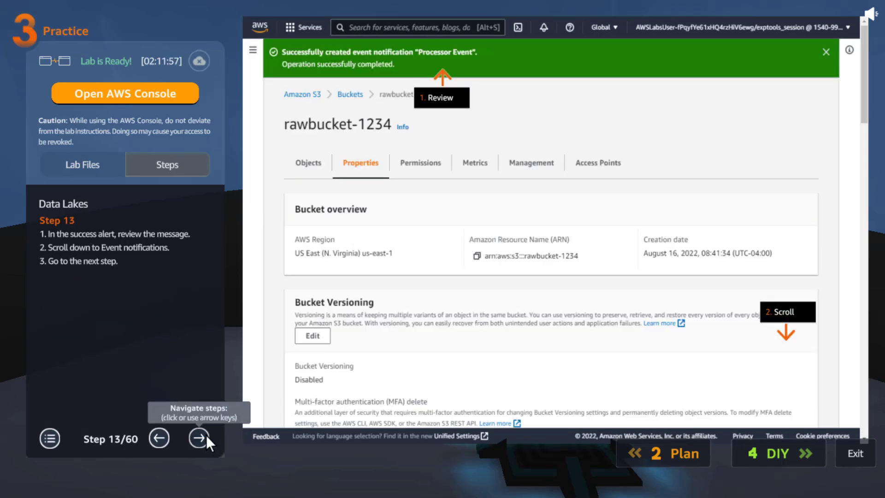
Read lab Steps 14 to 16 on turning on Amazon EventBridge notifications for the raw zone bucket
click(206, 435)
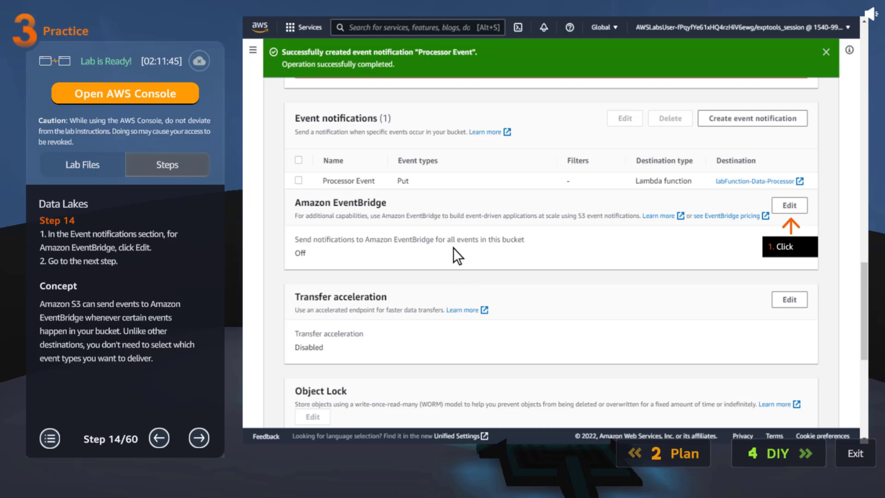
click(203, 433)
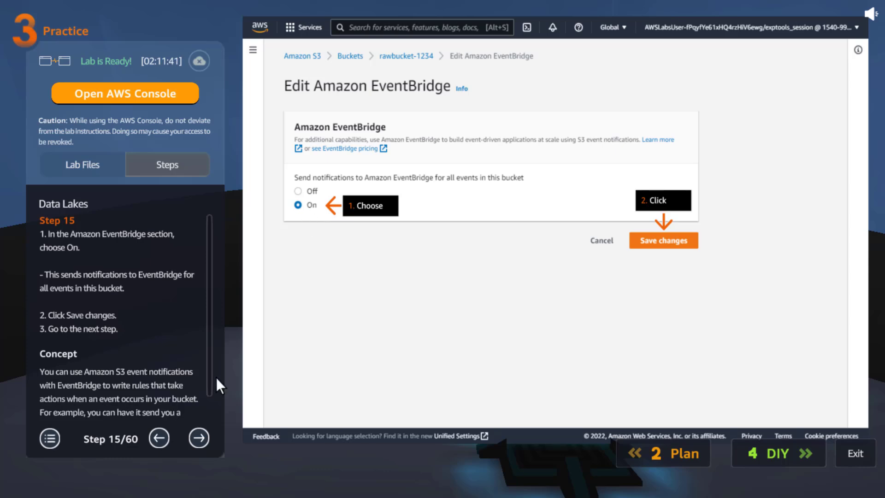
click(198, 433)
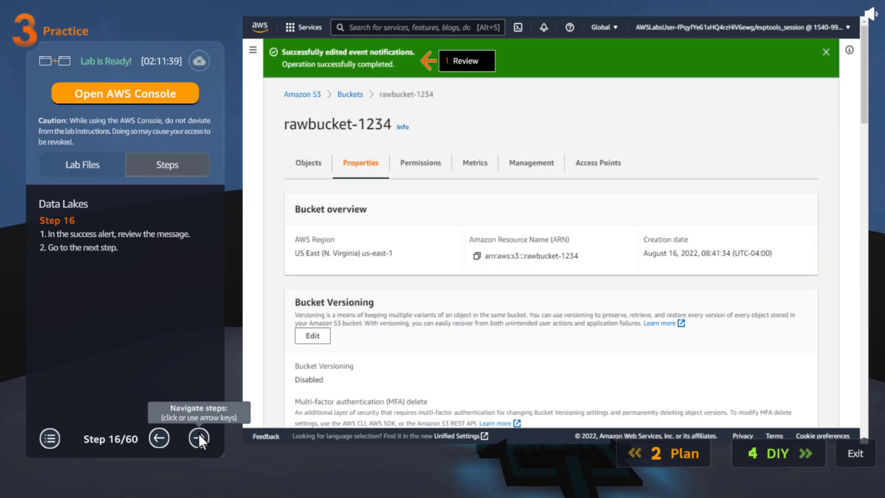
Read lab Steps 17 to 21 on reviewing the labFunction-Data-Generator code and setting its input_bucket environment variable
click(198, 437)
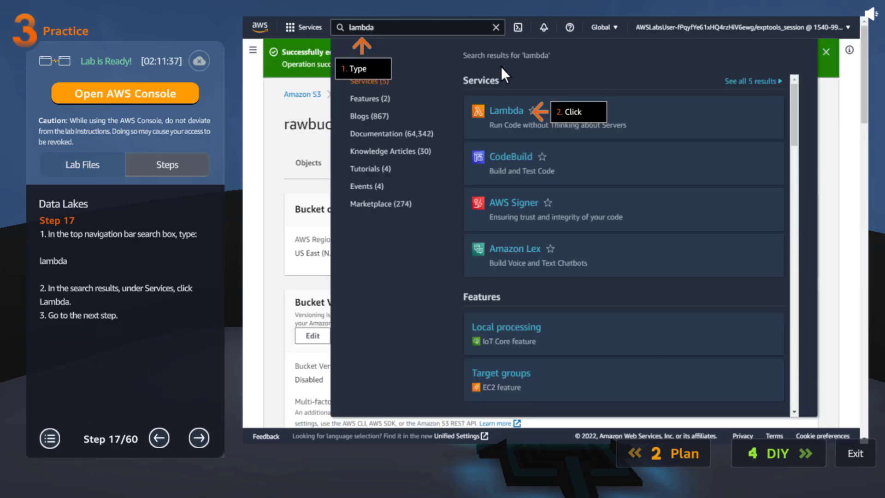
click(201, 436)
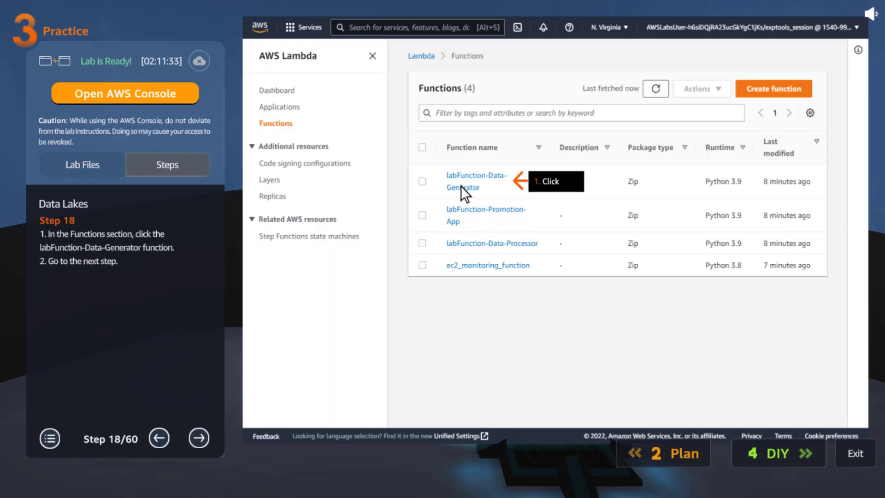
click(199, 438)
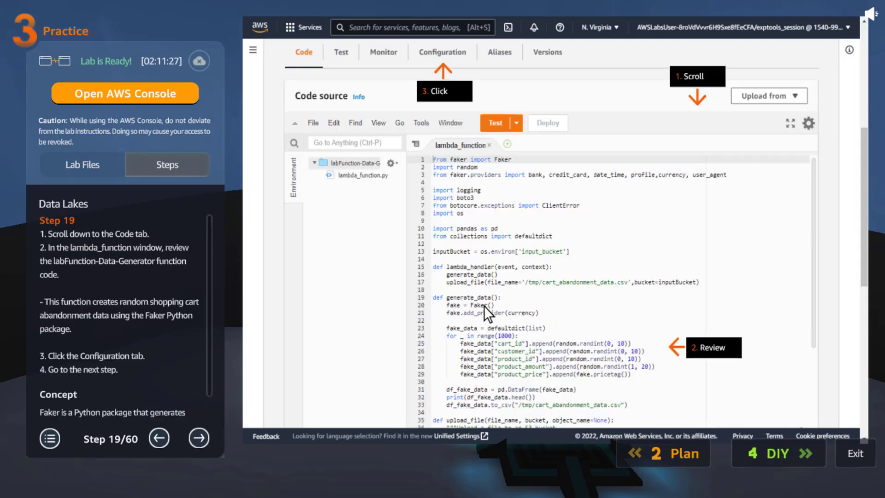
scroll(172, 341, down, 1)
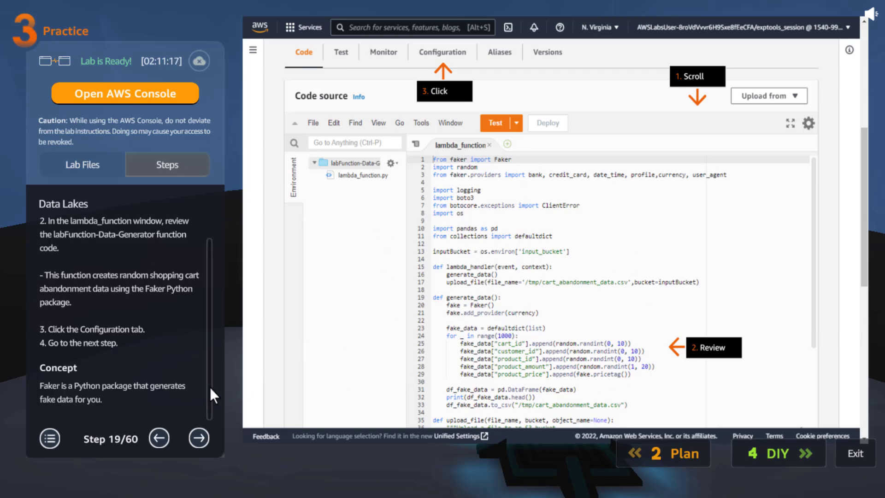
click(198, 434)
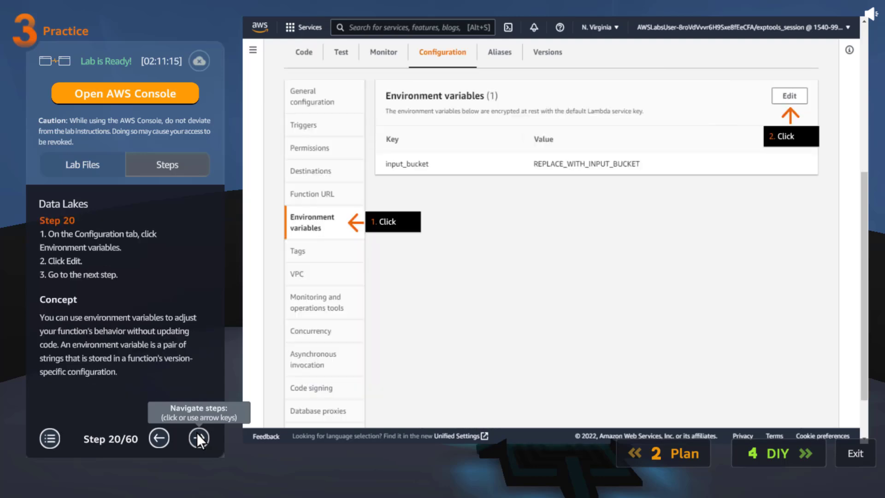
click(198, 434)
click(162, 437)
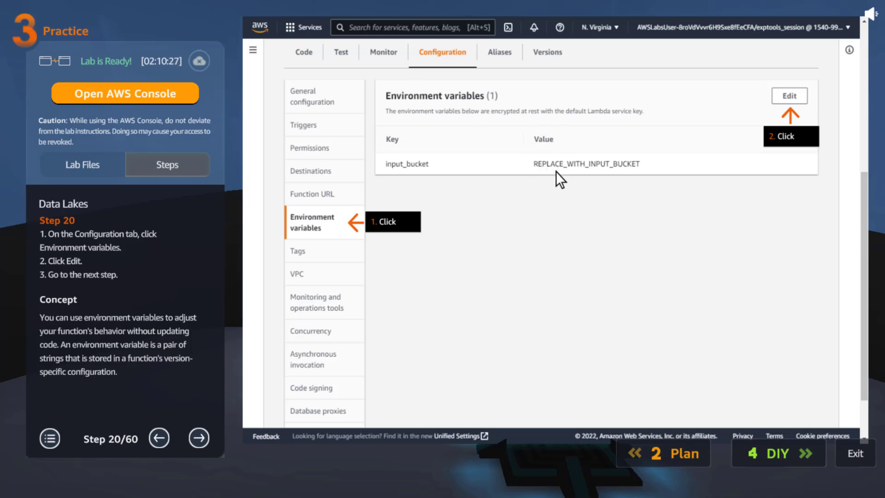
click(206, 440)
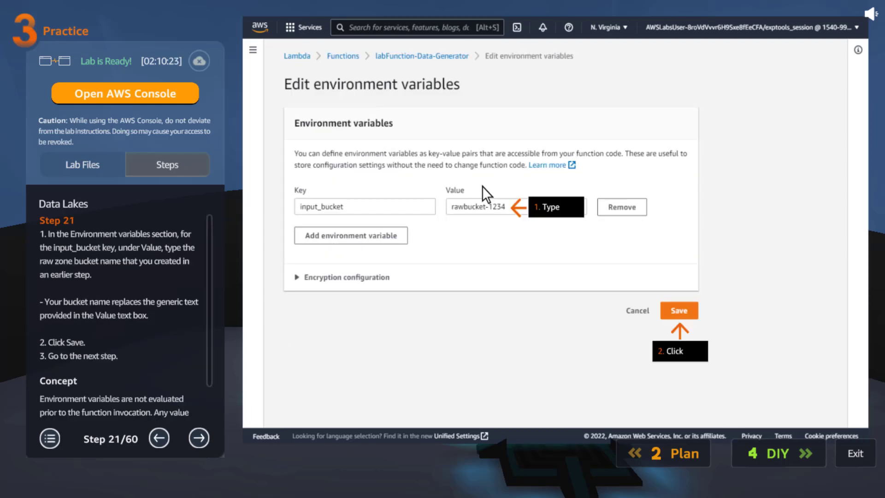
Read lab Steps 22 to 26 on configuring TestEvent for labFunction-Data-Generator, running it and reviewing the execution results
click(203, 432)
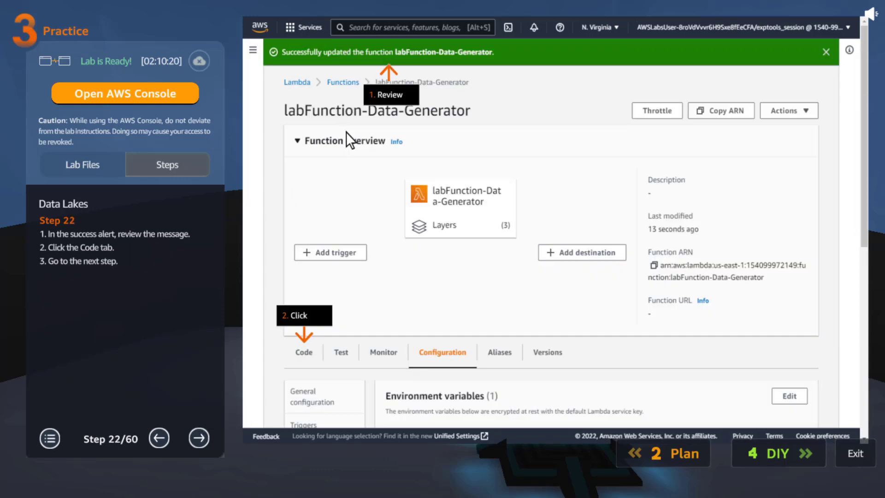
click(198, 438)
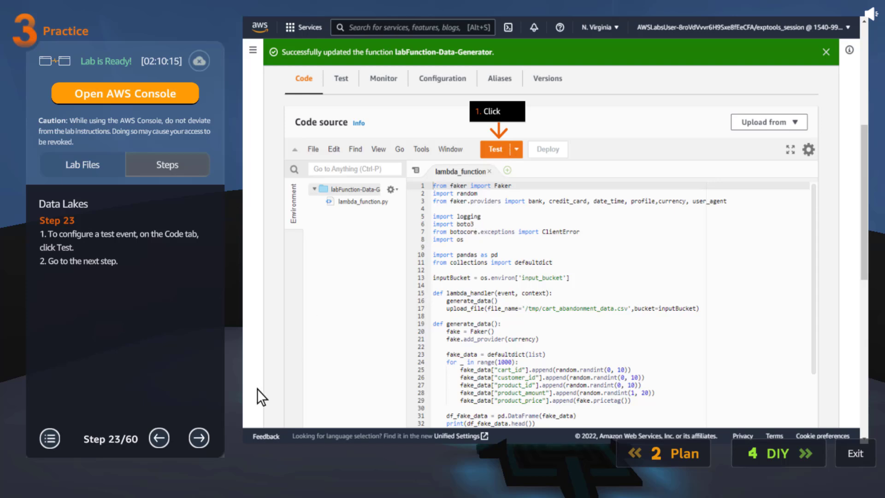
click(197, 436)
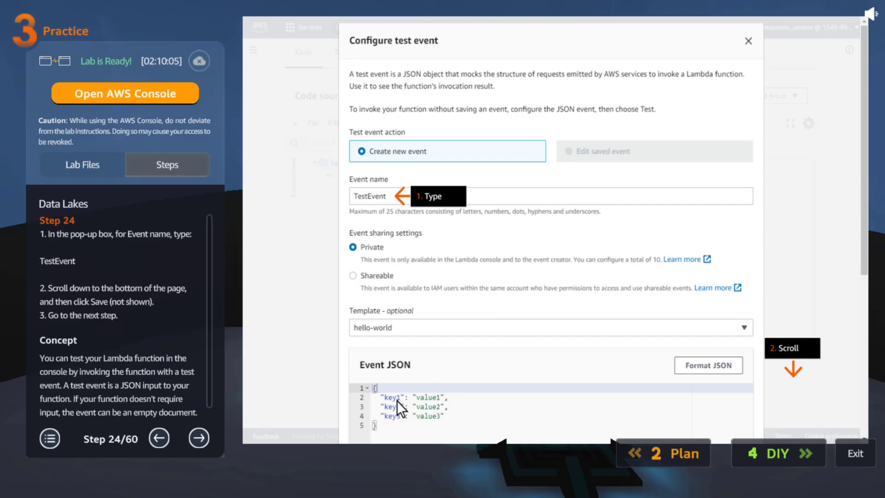
click(206, 441)
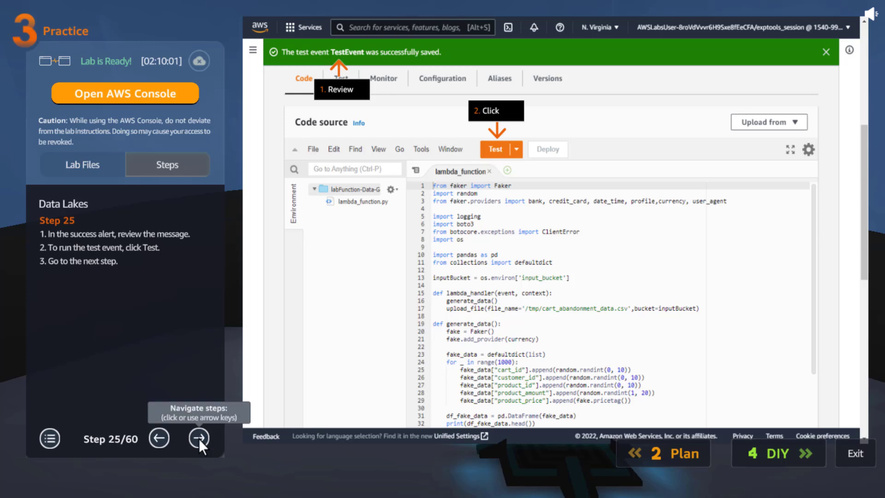
click(198, 438)
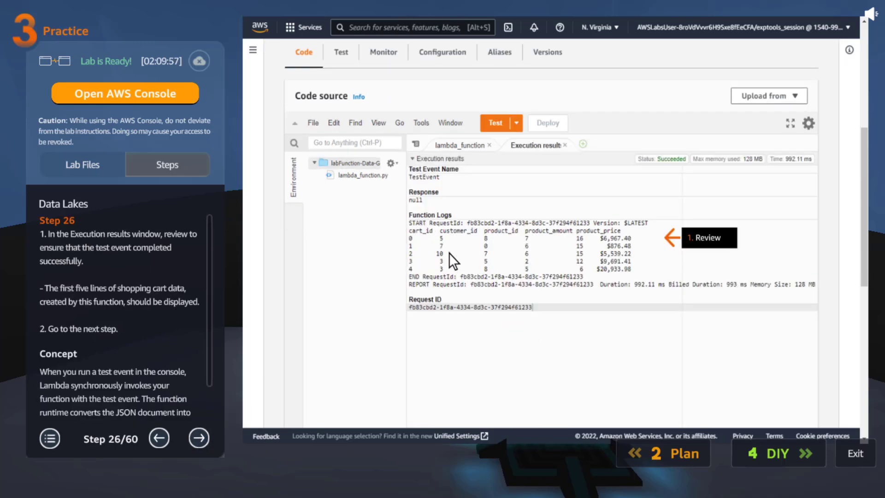
Read lab Steps 27 to 30 on downloading cart_abandonment_data.csv from the raw zone bucket and checking the labFunction-Data-Processor trigger
click(199, 438)
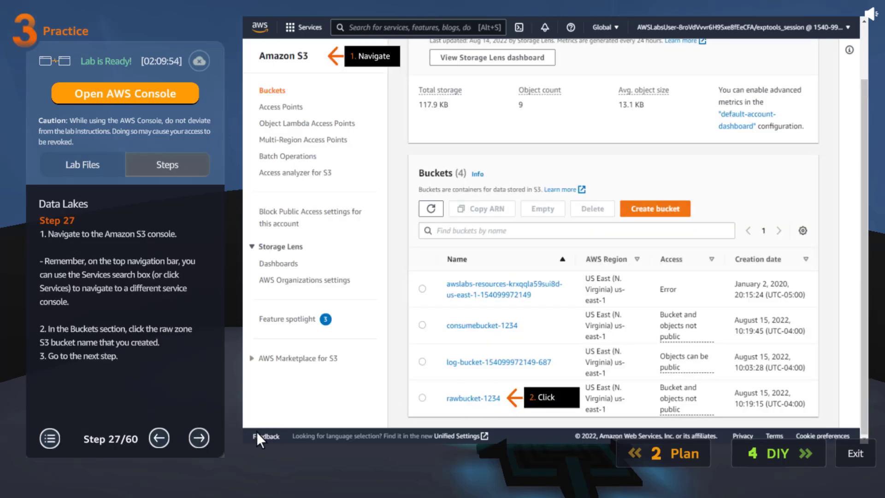
click(199, 438)
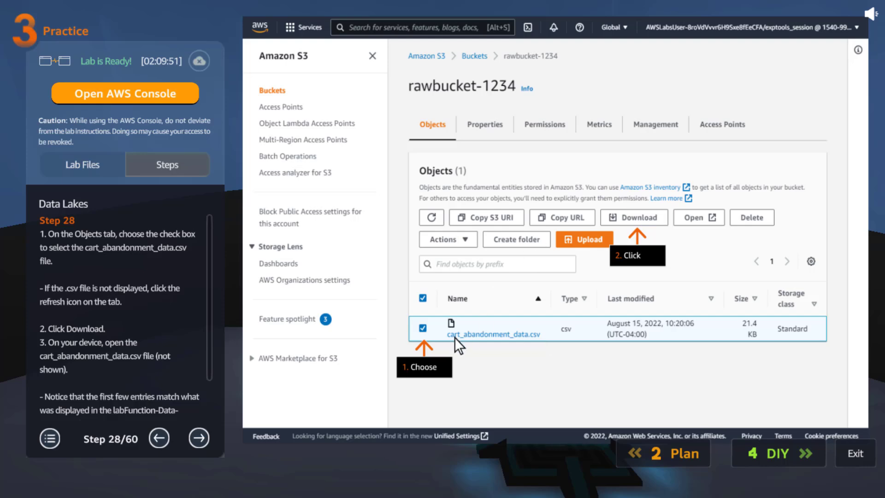
click(207, 435)
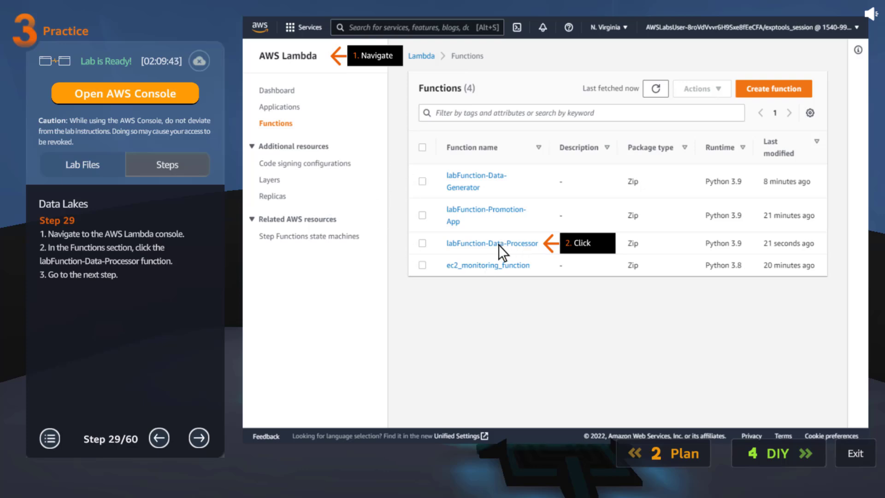
click(199, 435)
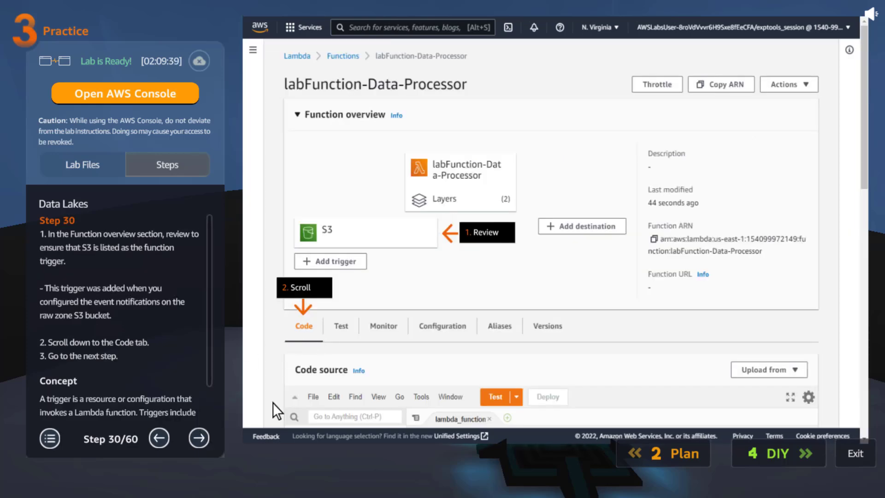
Read lab Steps 31 to 33 on reviewing the labFunction-Data-Processor code and setting its input_bucket and output_bucket environment variables
click(201, 439)
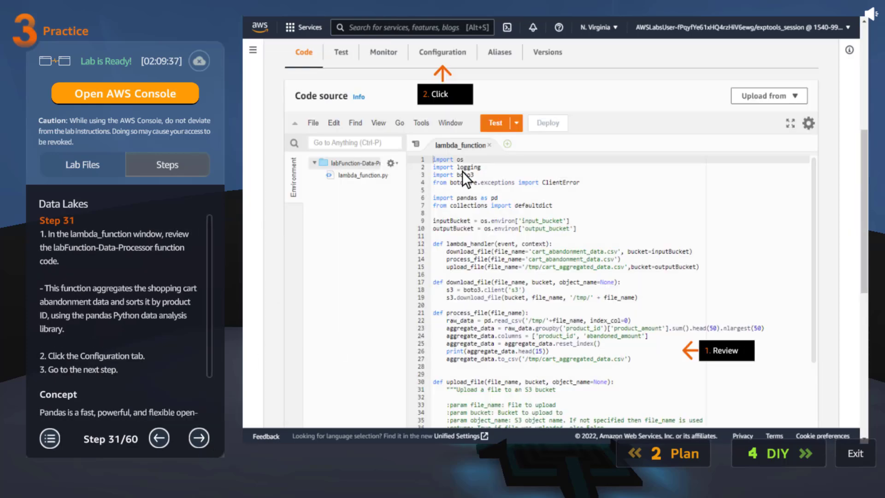
scroll(150, 359, down, 1)
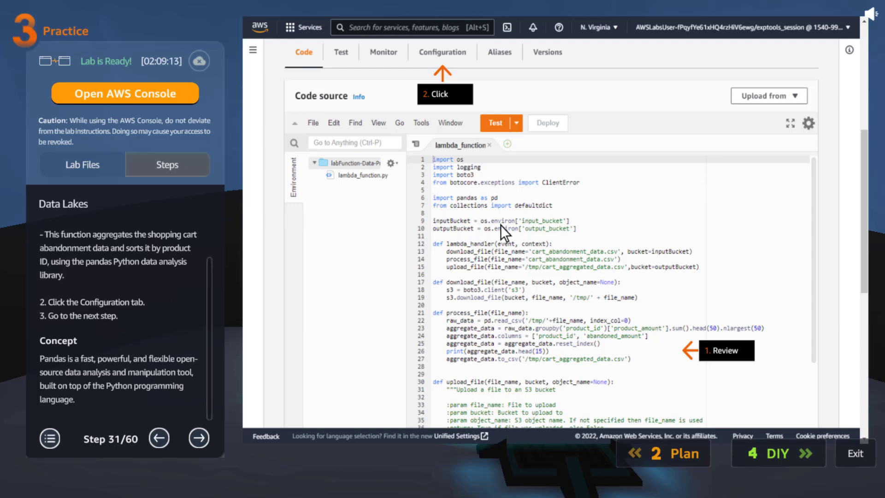
click(201, 430)
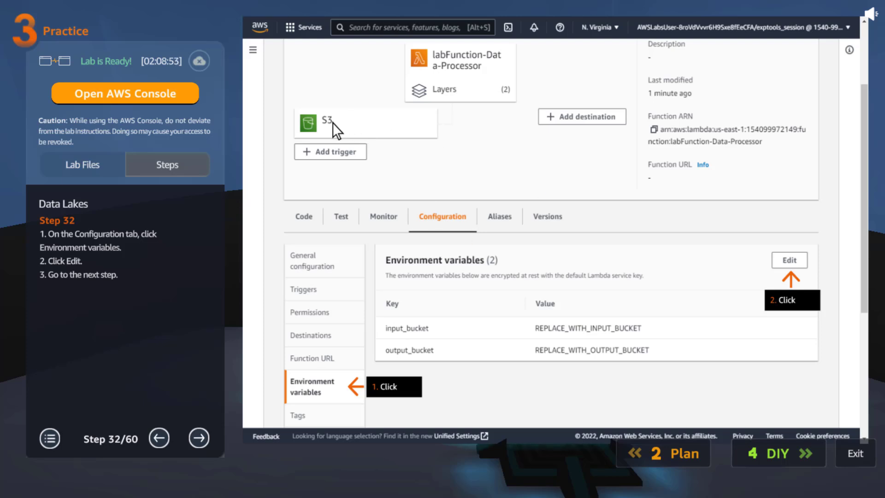
click(202, 434)
click(161, 436)
click(203, 440)
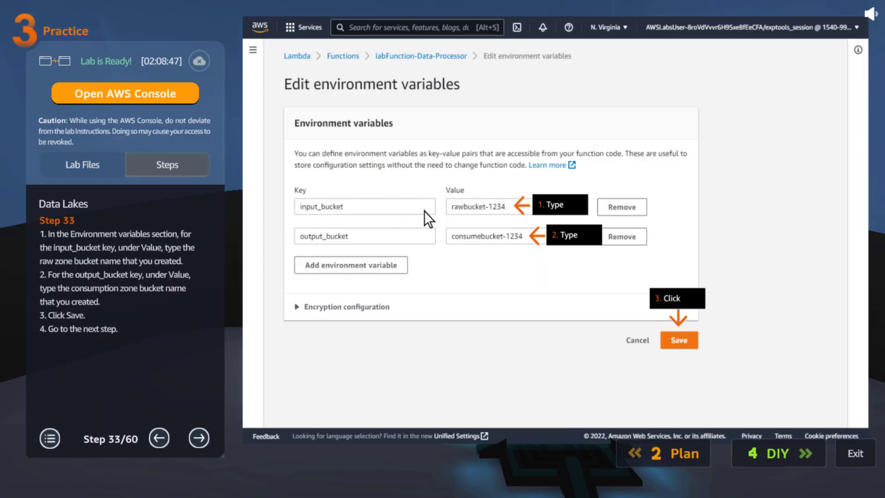
Read lab Steps 34 to 39 on rerunning the labFunction-Data-Generator test and downloading cart_aggregated_data.csv from the consumption zone bucket
click(200, 433)
click(199, 432)
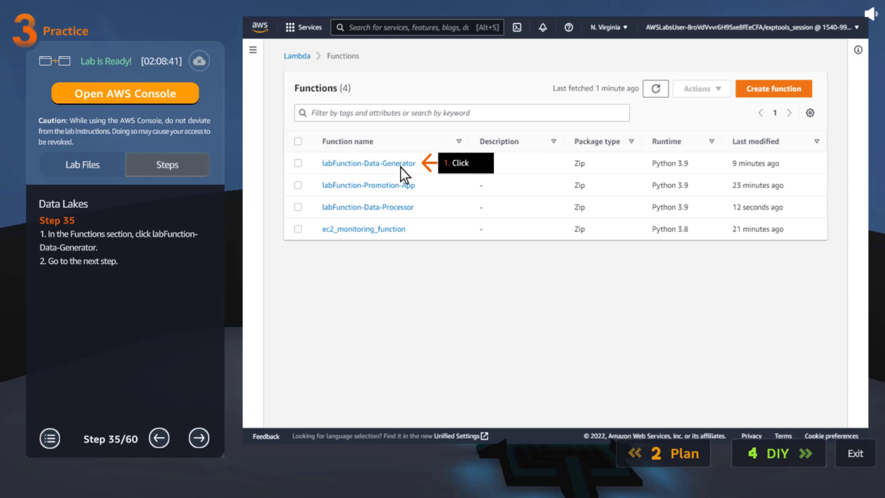
click(200, 439)
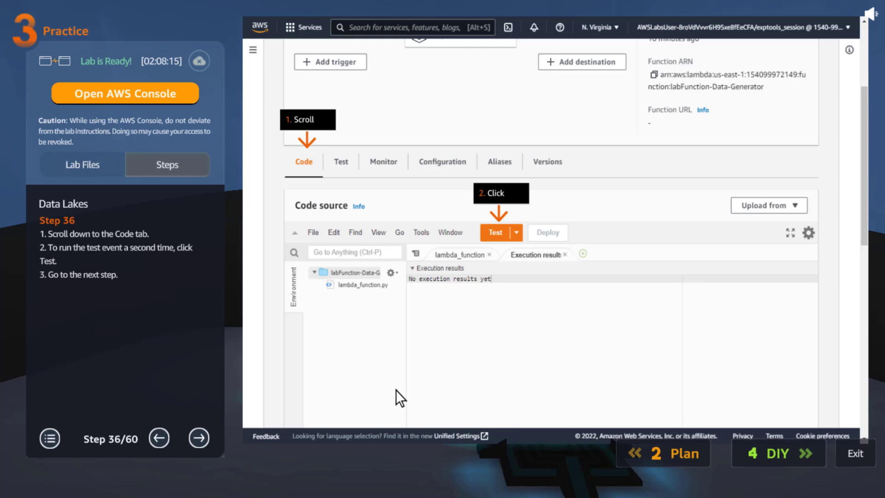
click(199, 437)
click(199, 438)
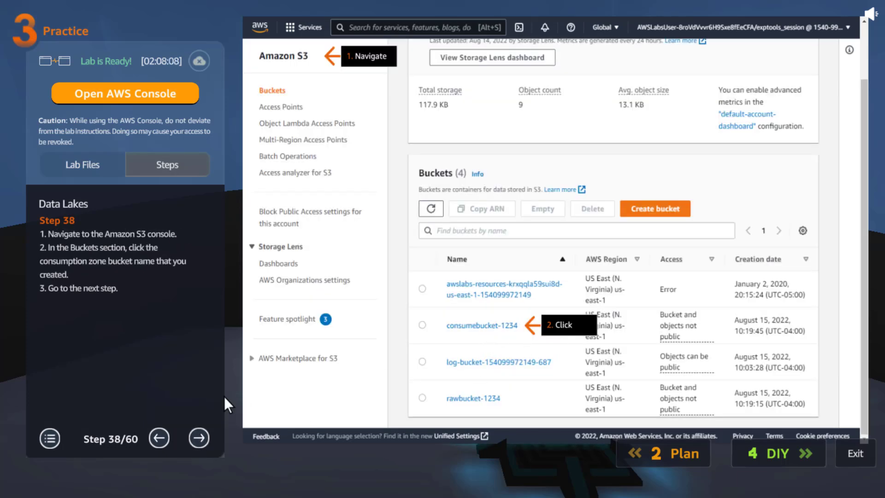
click(198, 437)
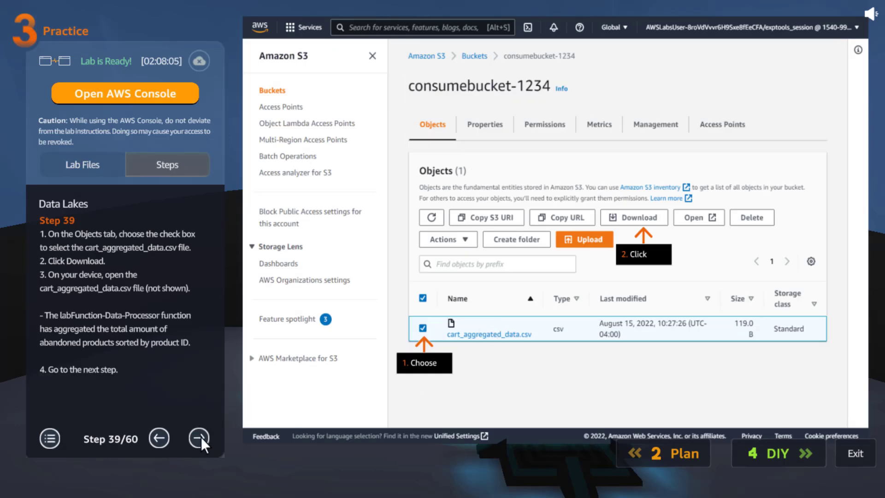
click(201, 437)
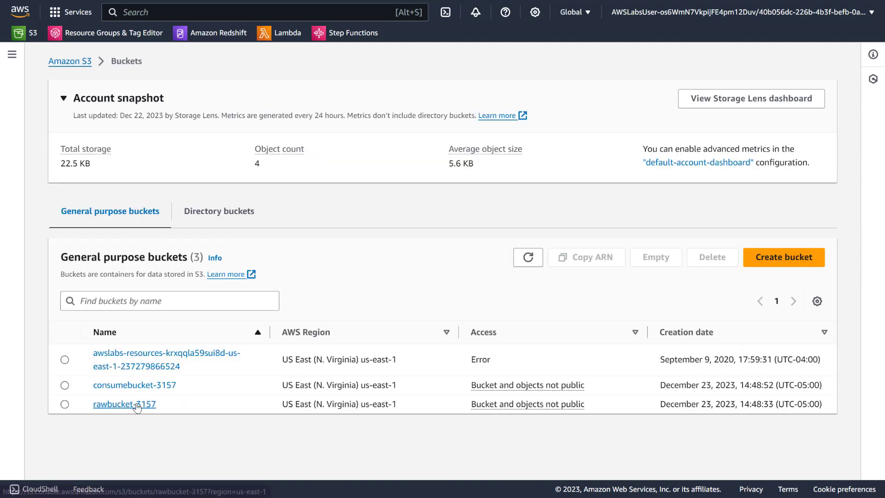
Review the settings for creating a new S3 bucket down to default encryption, and leave without creating one
click(773, 258)
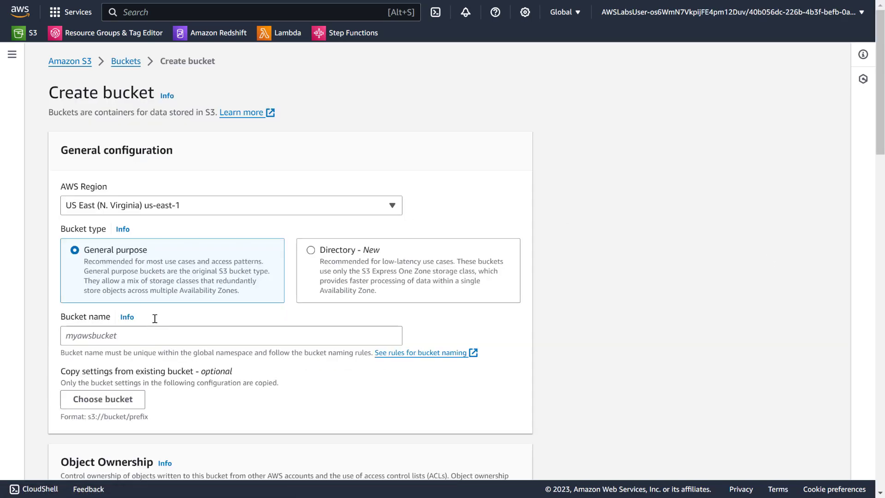
scroll(173, 205, down, 3)
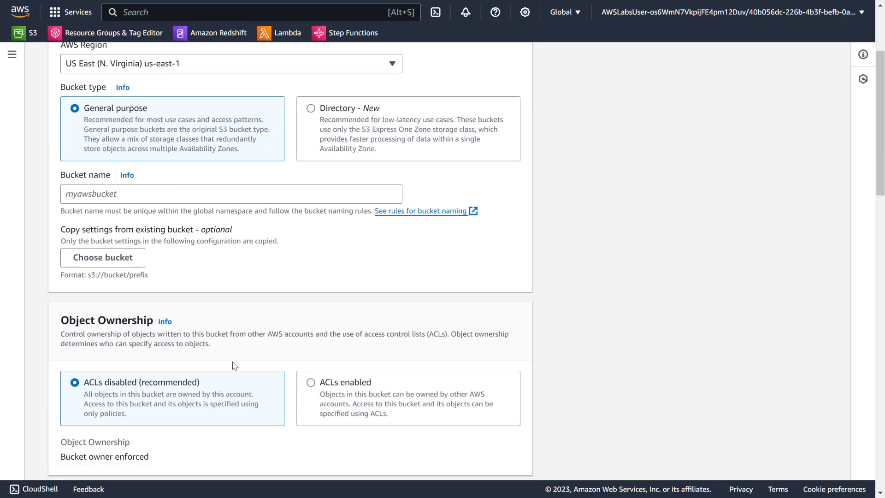
scroll(233, 364, down, 20)
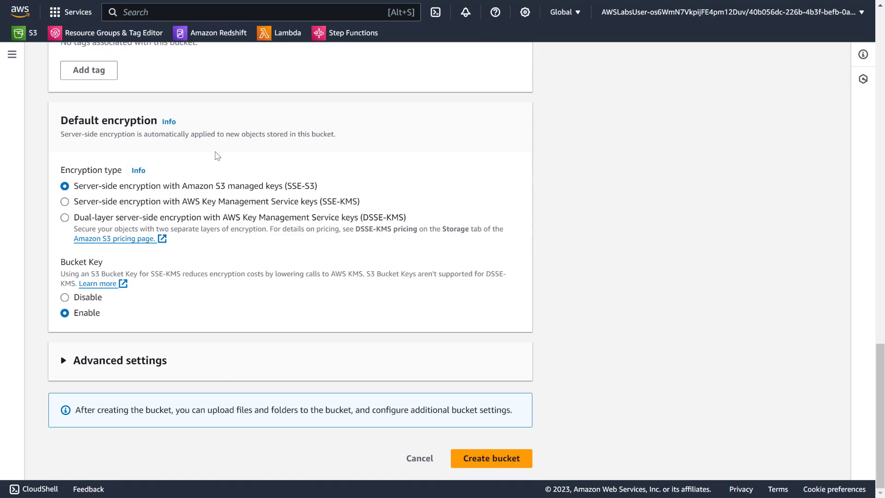
click(419, 459)
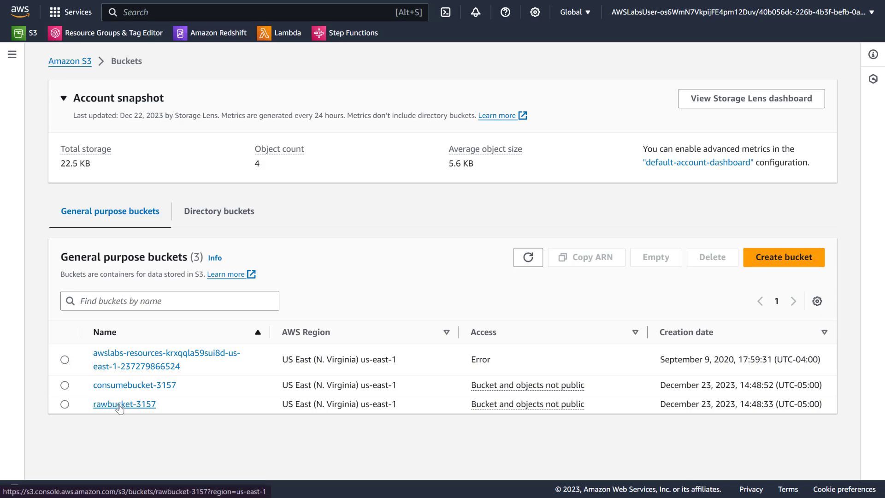
Open the properties of rawbucket-3157 and examine its event notifications and Amazon EventBridge settings
click(124, 354)
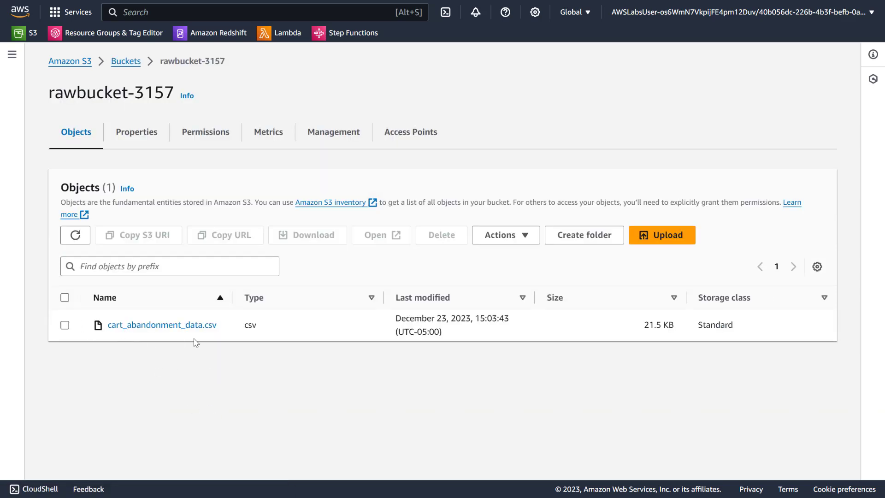
click(149, 147)
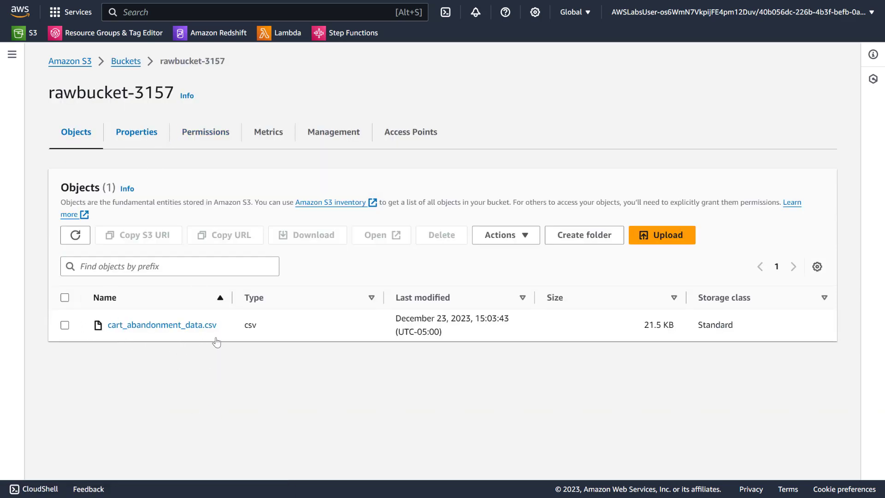
scroll(214, 341, down, 15)
scroll(216, 343, down, 4)
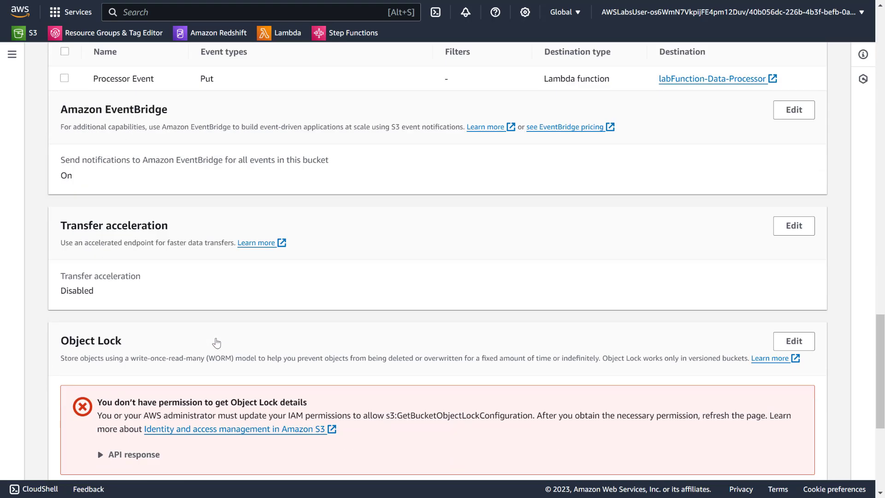
Review the event types, Lambda function destination and function choices for a new rawbucket-3157 event notification, and cancel its creation
scroll(215, 343, up, 4)
click(727, 169)
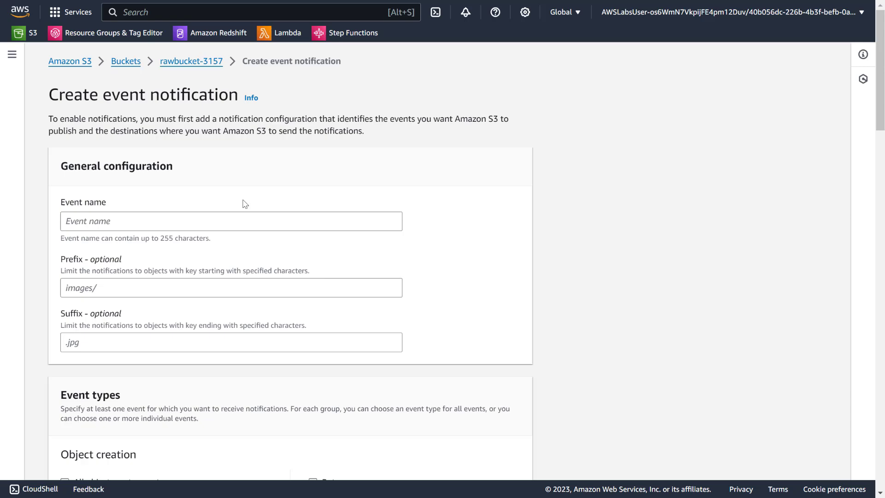
click(115, 215)
scroll(115, 215, down, 8)
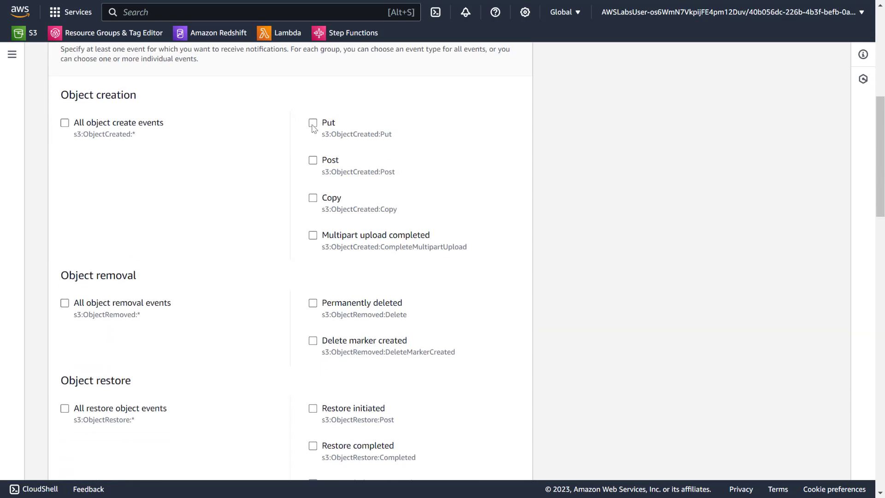
scroll(244, 278, down, 13)
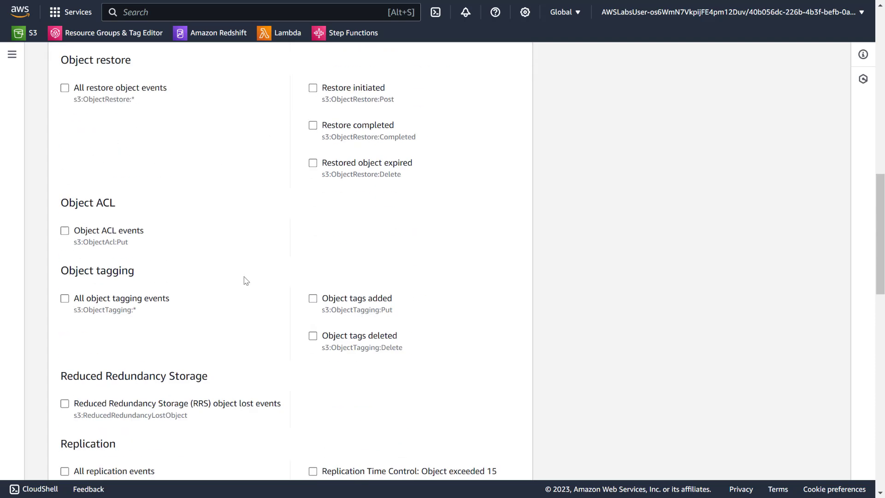
scroll(244, 281, down, 11)
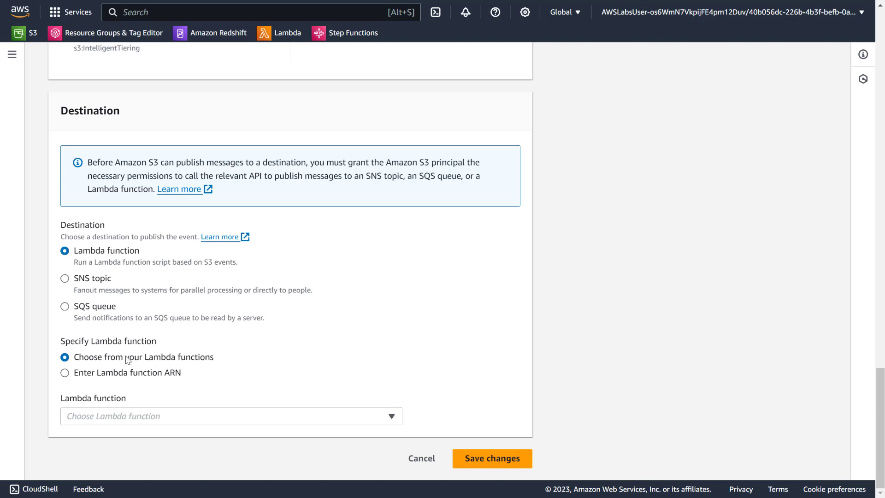
click(182, 422)
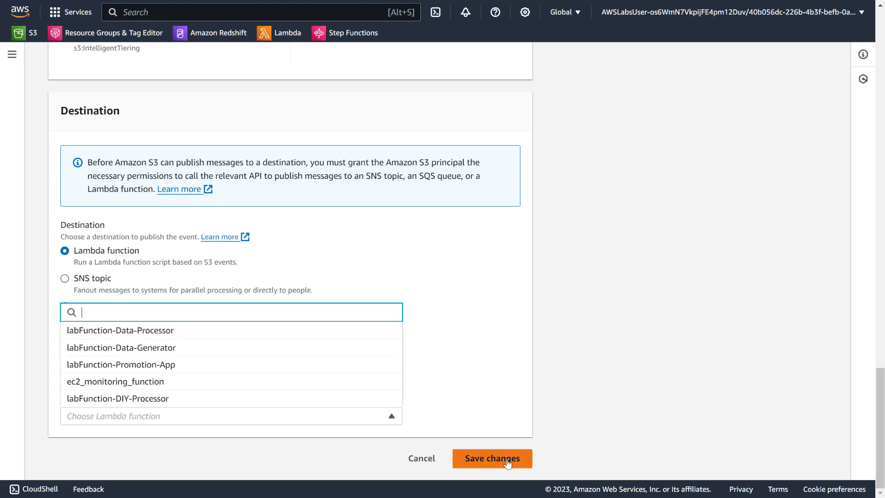
click(420, 459)
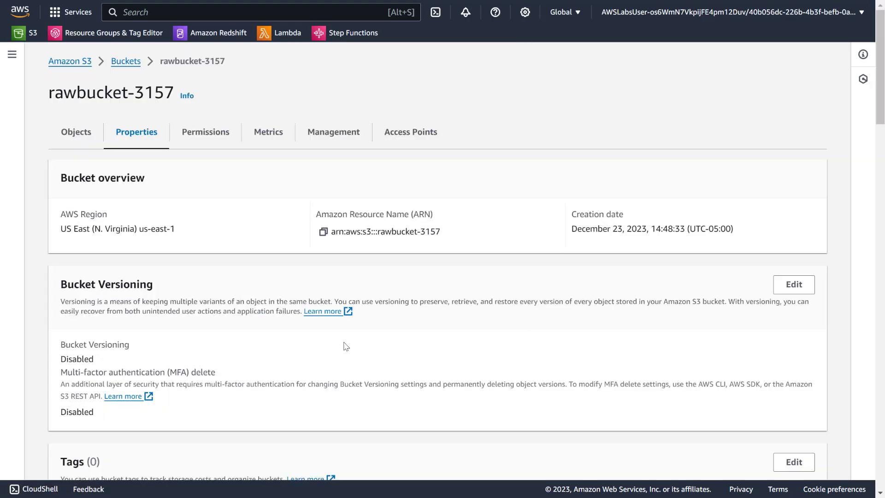
Review the Amazon EventBridge notification setting for rawbucket-3157 and exit without saving
scroll(335, 320, down, 20)
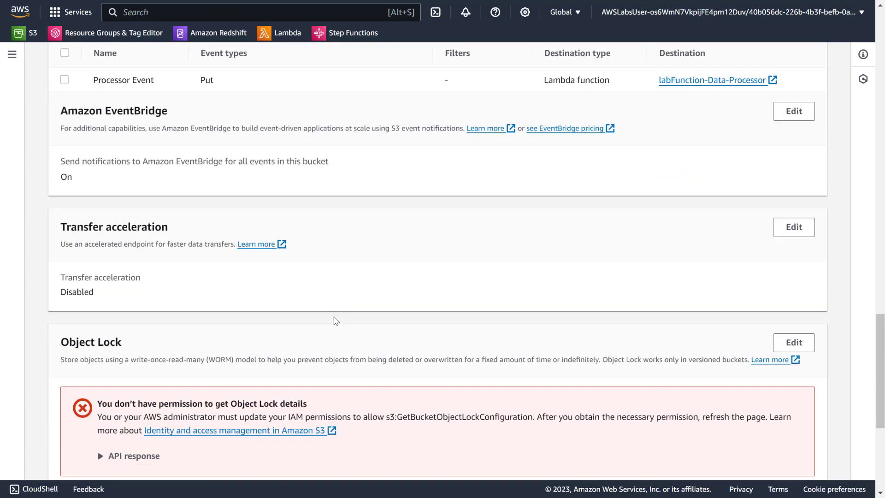
click(793, 118)
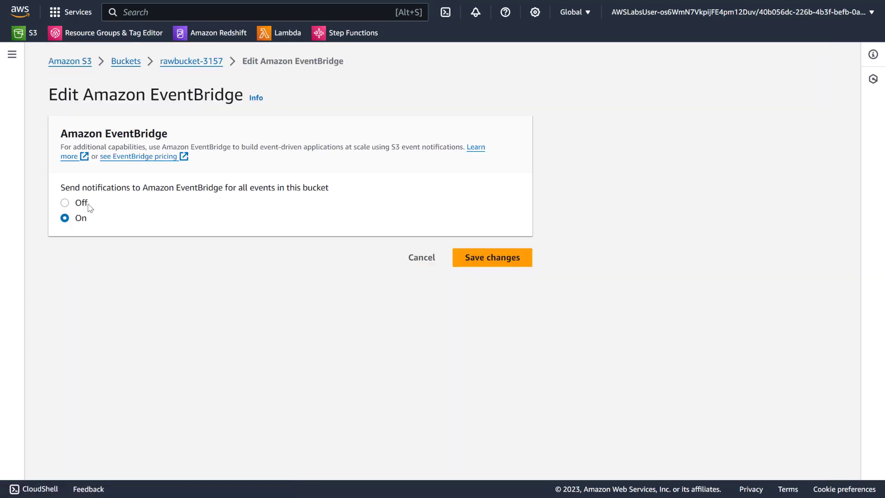
click(424, 259)
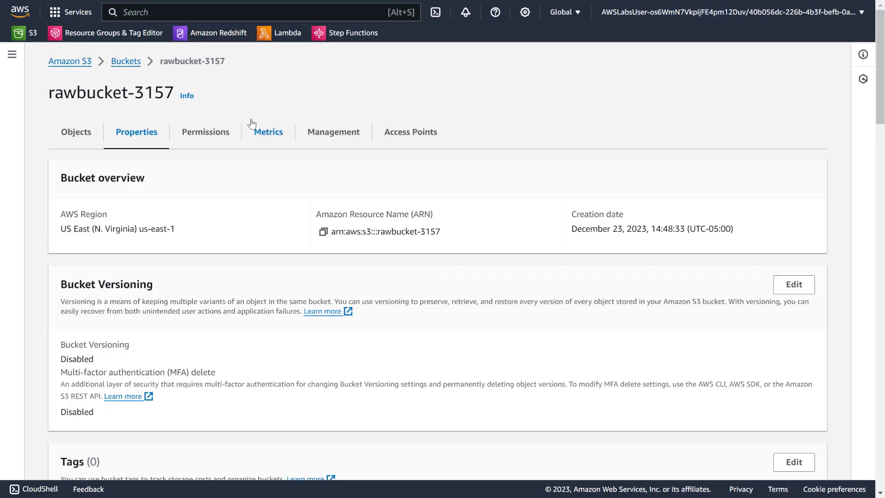
Switch to the Lambda console and open the lambda_function code of labFunction-Data-Generator
key(ctrl+Tab)
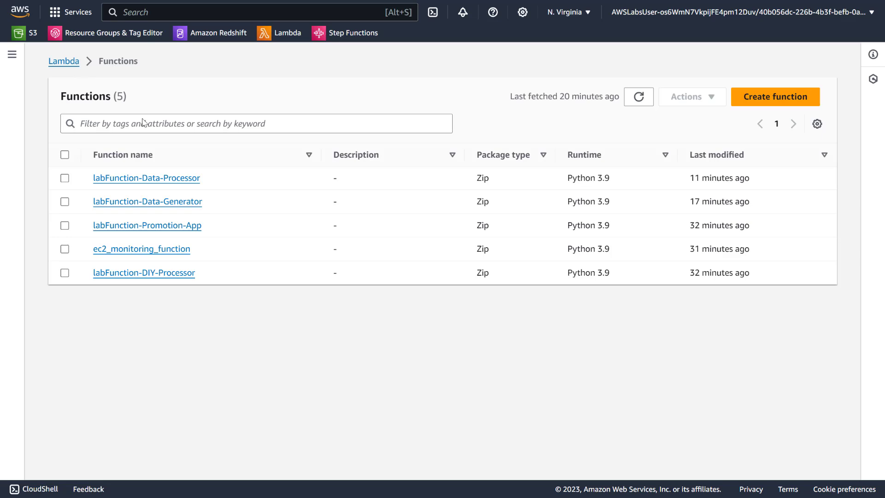
click(169, 211)
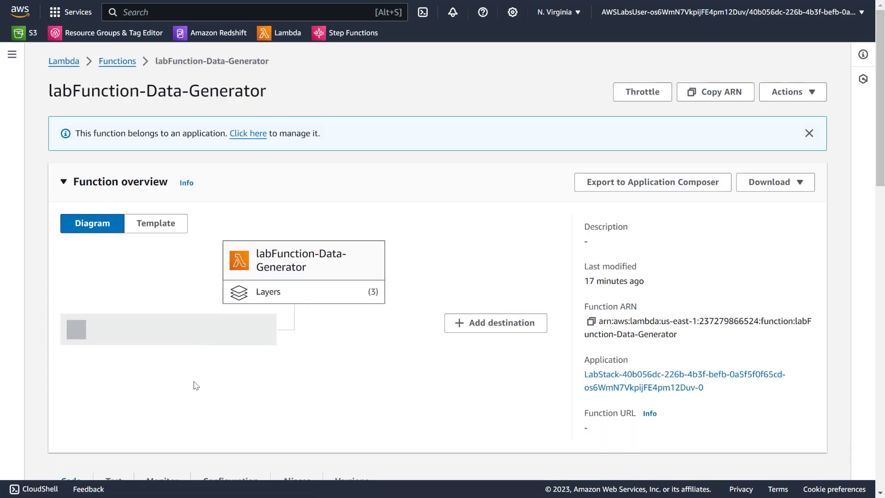
scroll(195, 385, down, 3)
scroll(196, 385, down, 5)
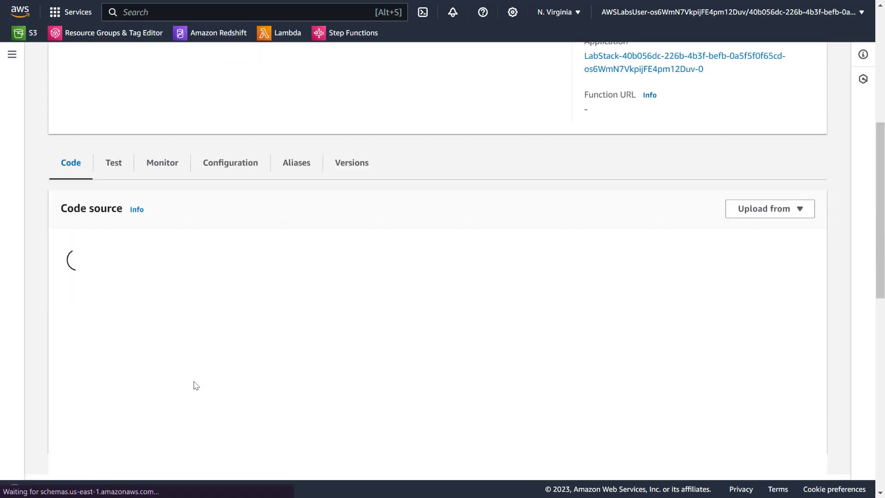
scroll(196, 385, up, 2)
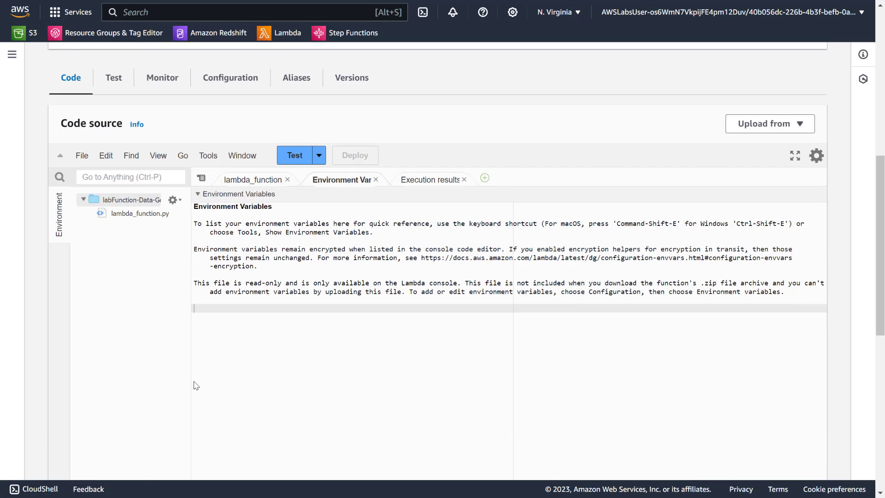
click(253, 179)
scroll(198, 250, down, 2)
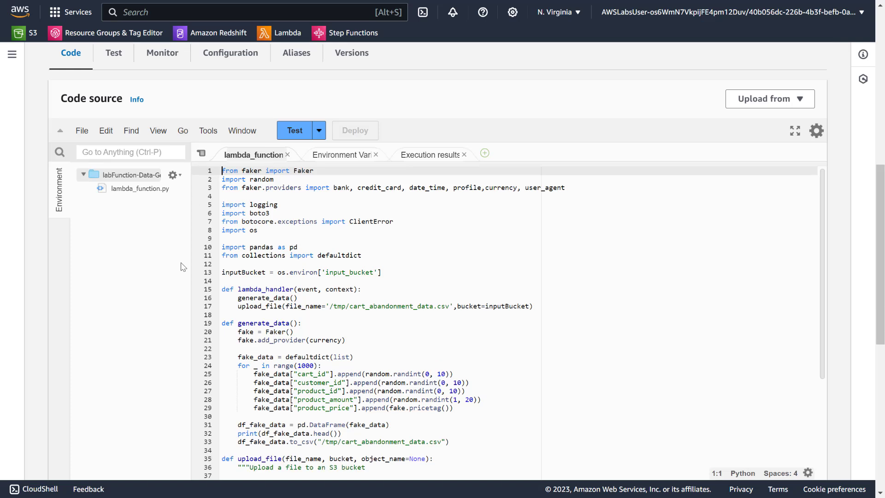
Examine the lambda_handler definition in the lambda_function code, including its event and context parameters
double_click(267, 216)
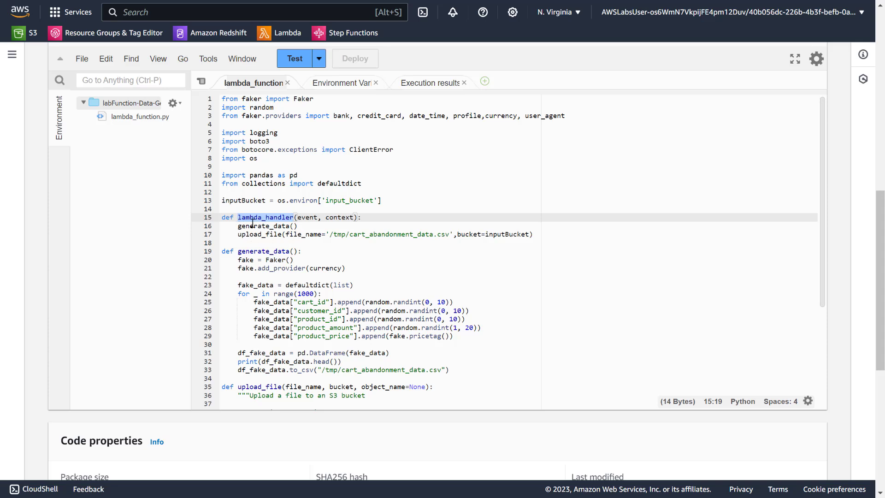
double_click(308, 217)
scroll(240, 155, up, 2)
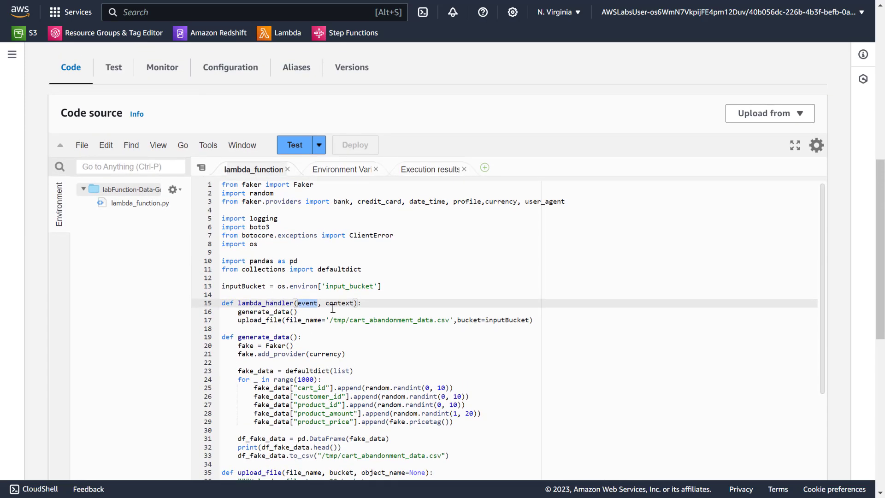
double_click(337, 303)
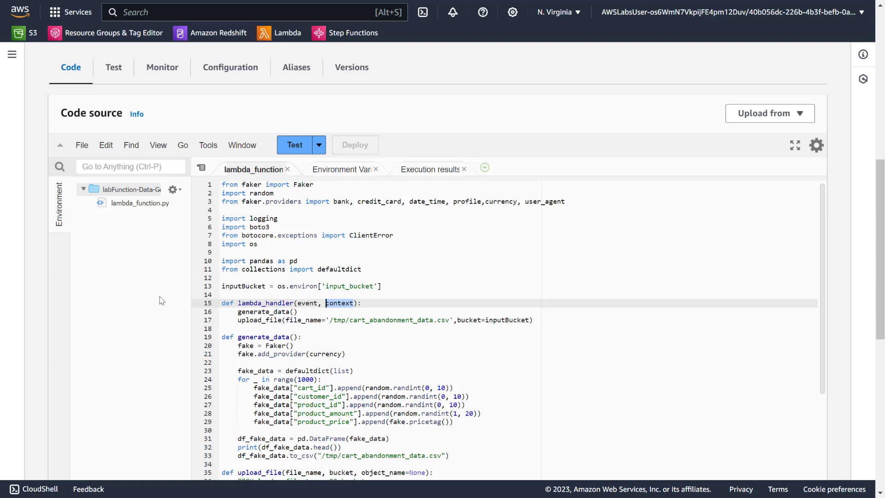
Examine the generate_data function, from the handler's call through the fake_data fields to the cart_abandonment_data.csv output
scroll(339, 347, down, 3)
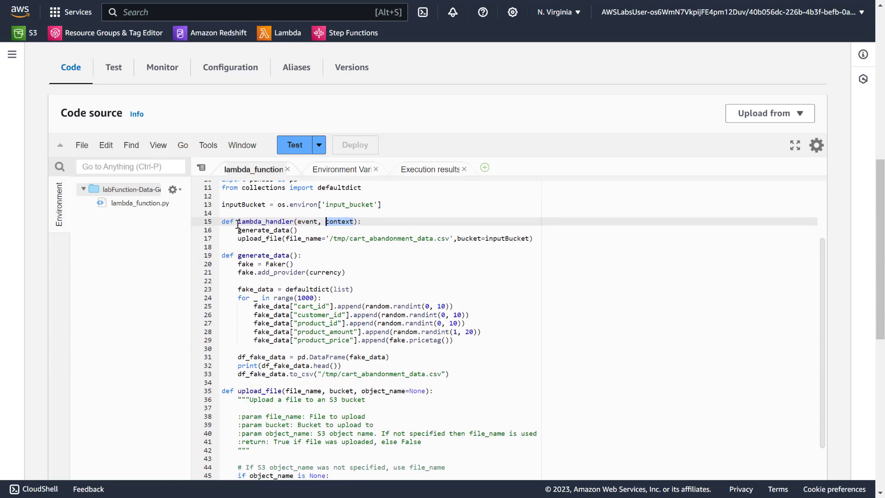
scroll(180, 306, down, 2)
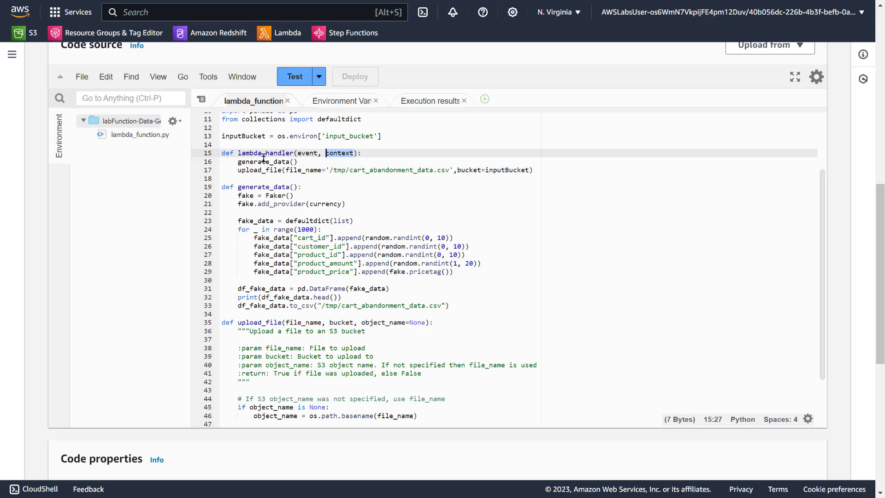
double_click(266, 163)
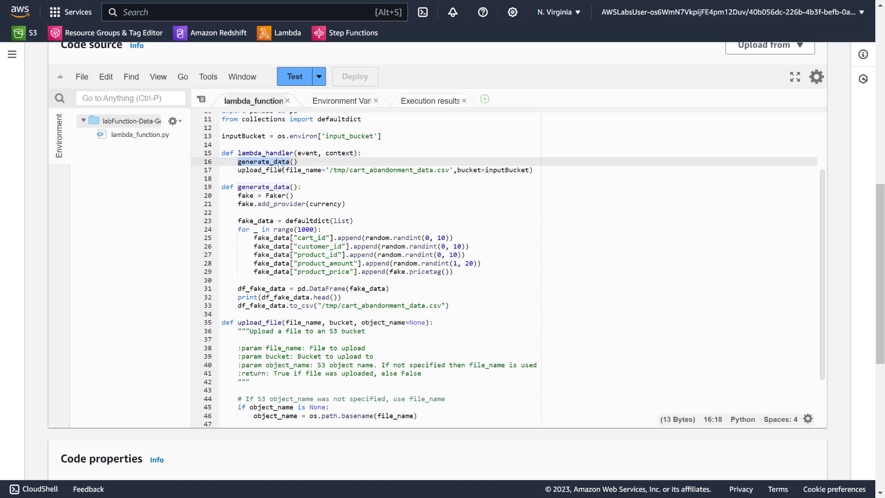
double_click(277, 186)
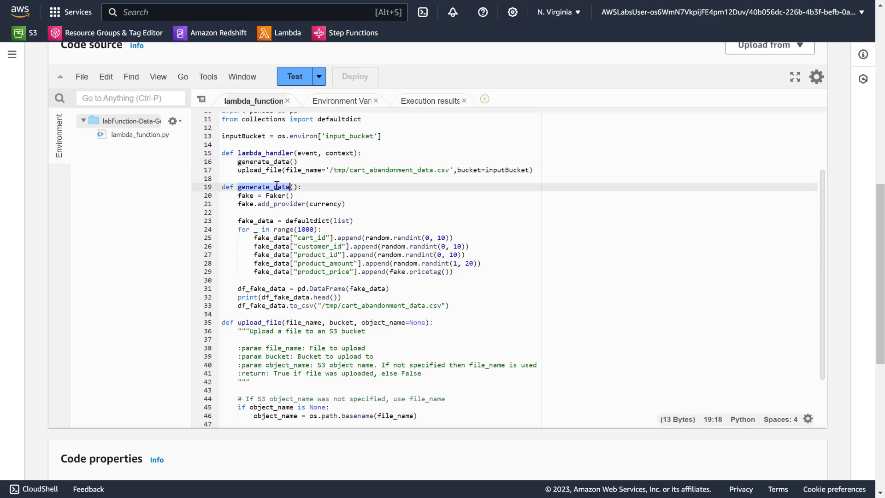
double_click(251, 197)
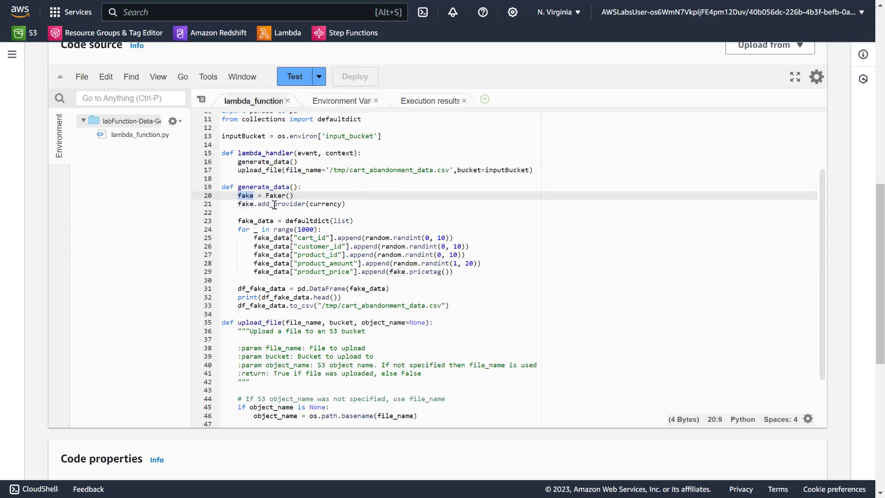
drag(458, 275, 220, 238)
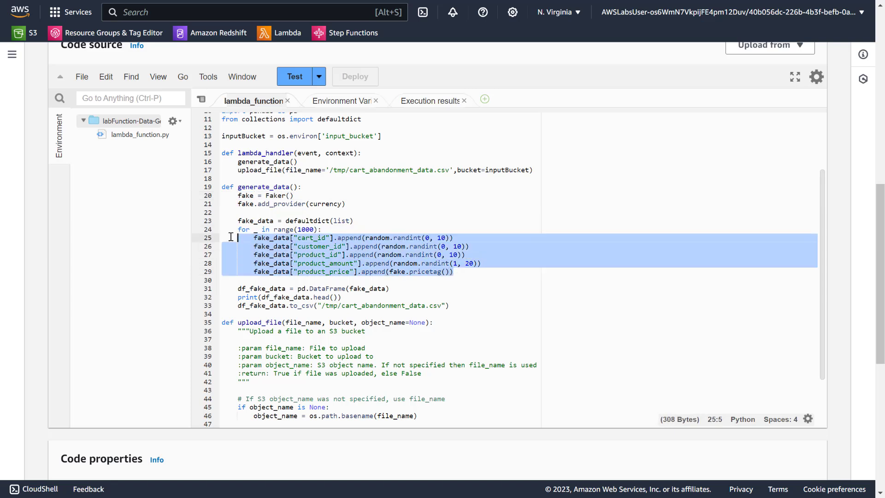
double_click(375, 305)
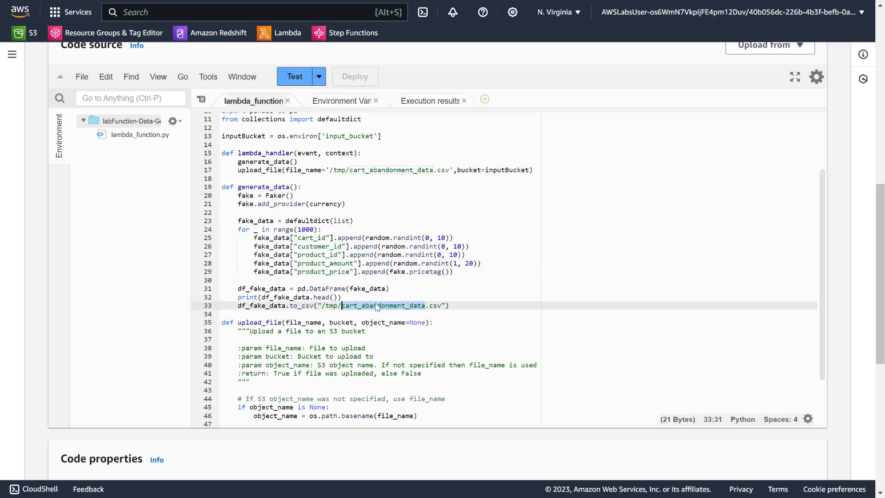
Trace the upload_file call to its function and examine the s3_client upload with its bucket and object_name arguments
double_click(257, 170)
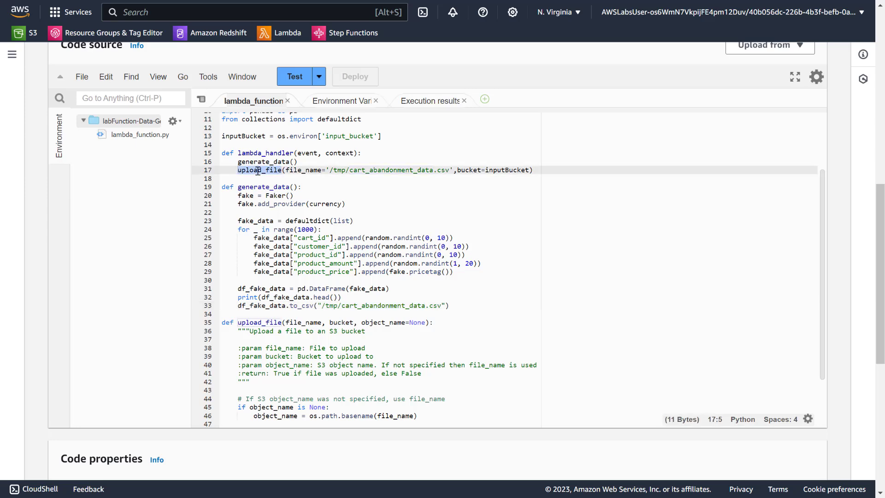
scroll(328, 345, down, 3)
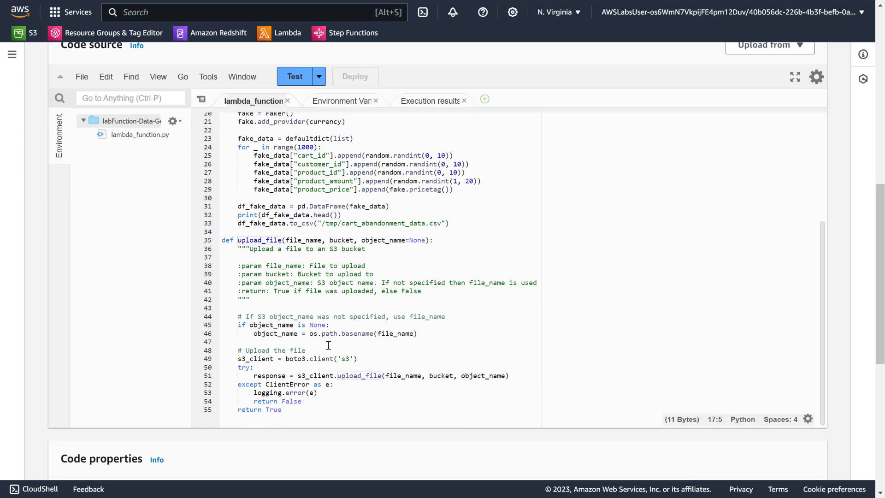
scroll(328, 345, down, 2)
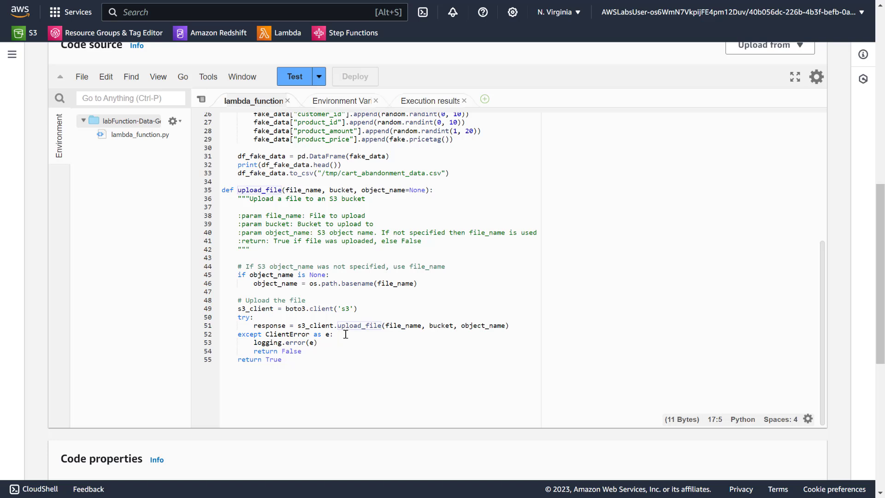
double_click(323, 325)
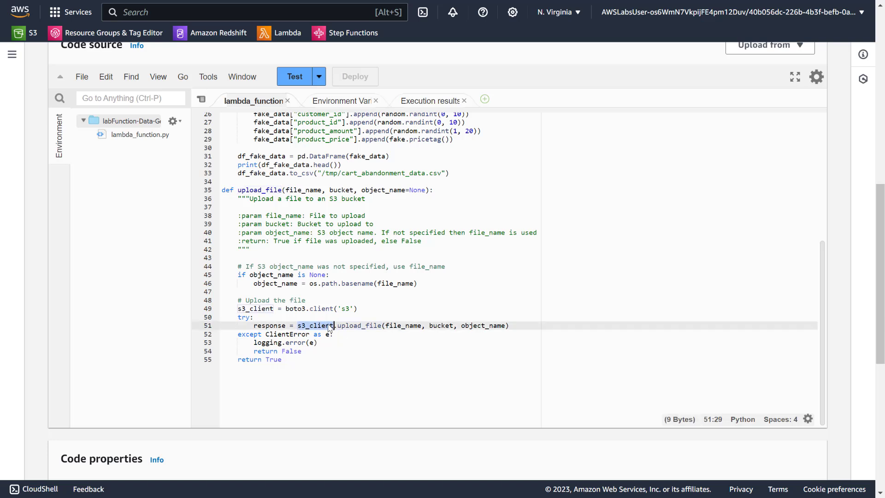
double_click(366, 325)
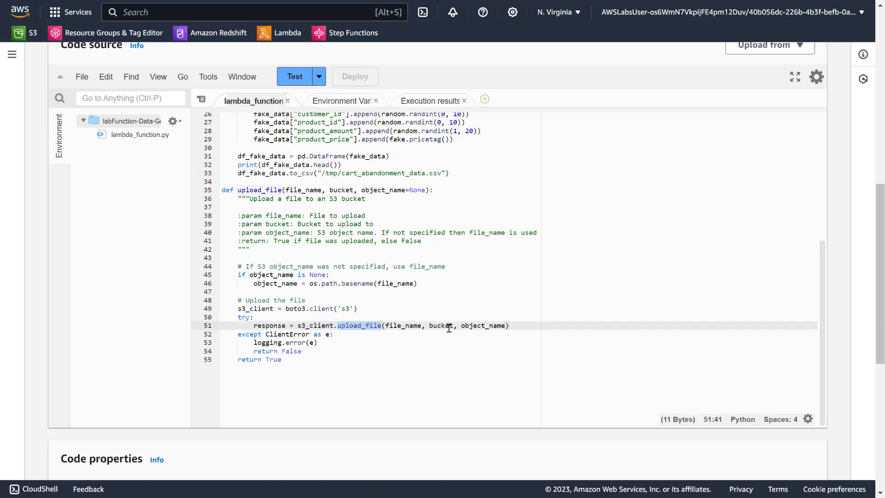
double_click(448, 325)
double_click(487, 325)
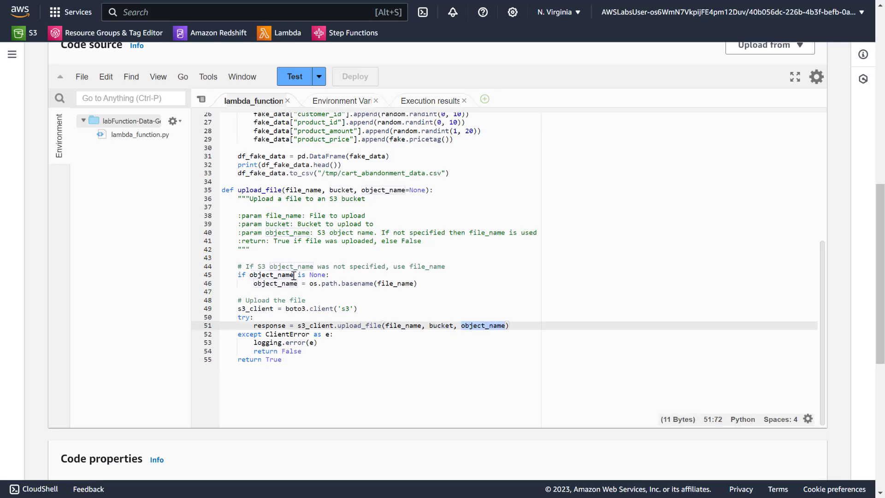
Start a new private test event for labFunction-Data-Generator and name it dummy2
scroll(176, 216, up, 8)
scroll(173, 214, down, 4)
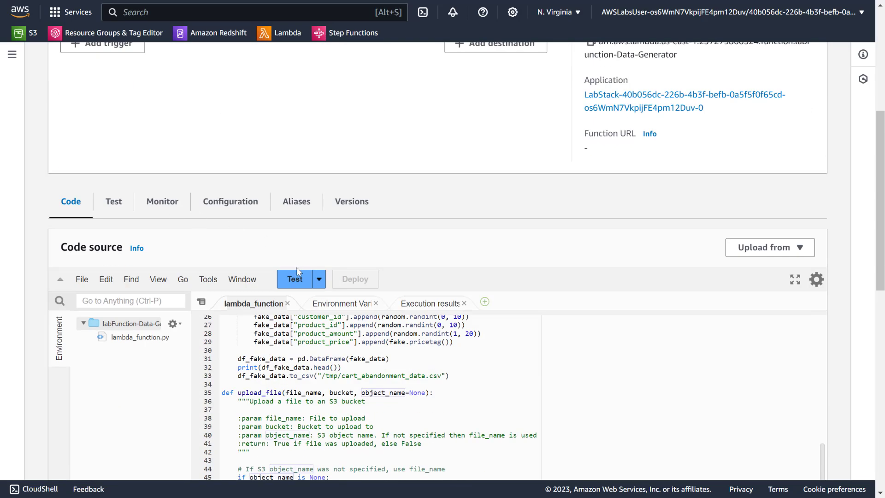
click(317, 280)
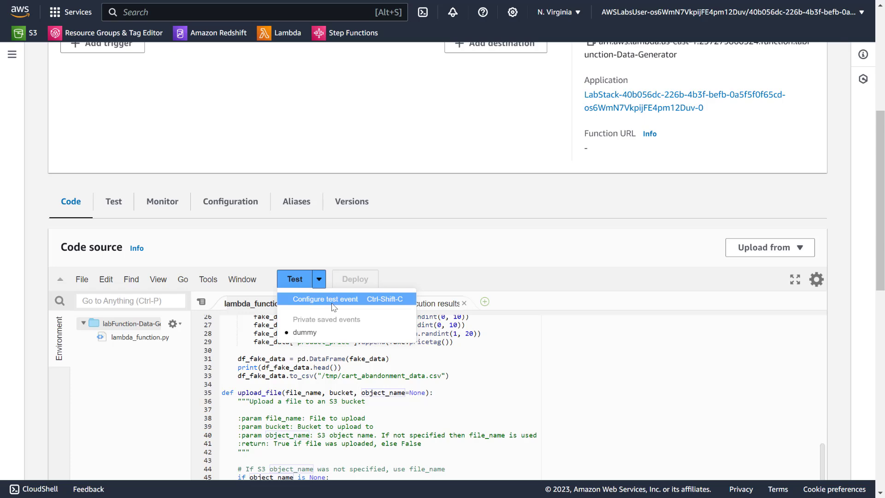
click(331, 300)
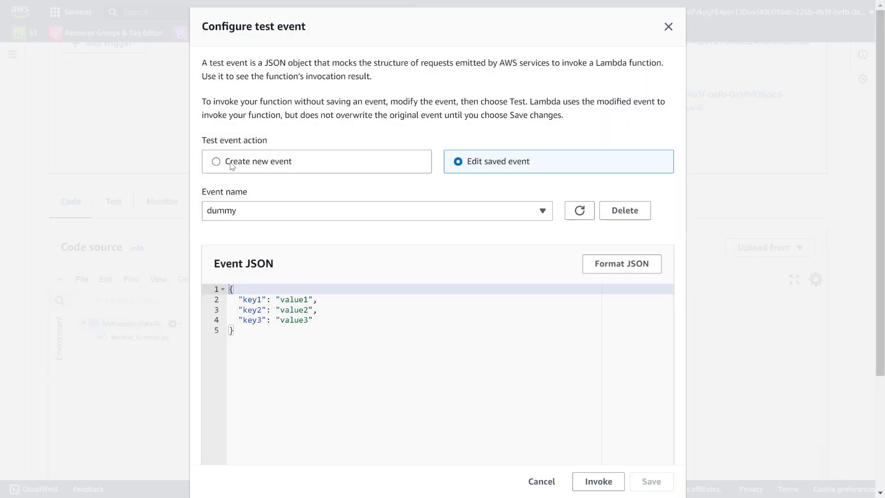
click(232, 165)
click(260, 199)
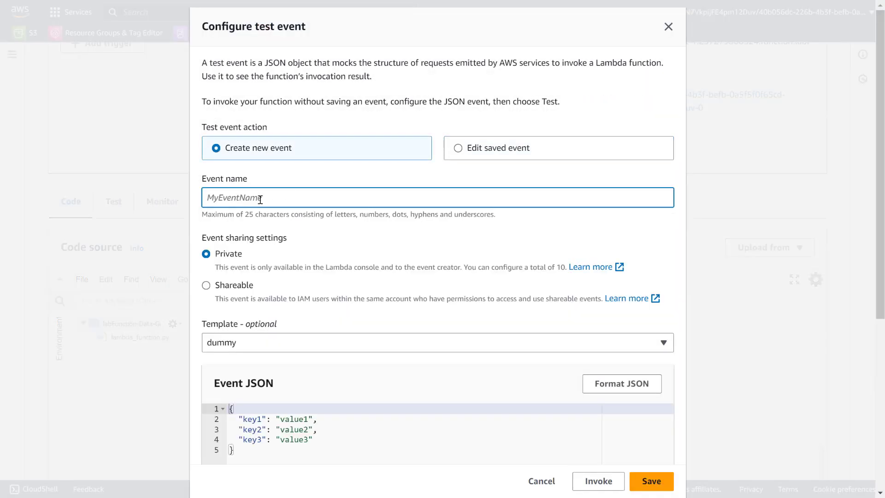
text(dummy)
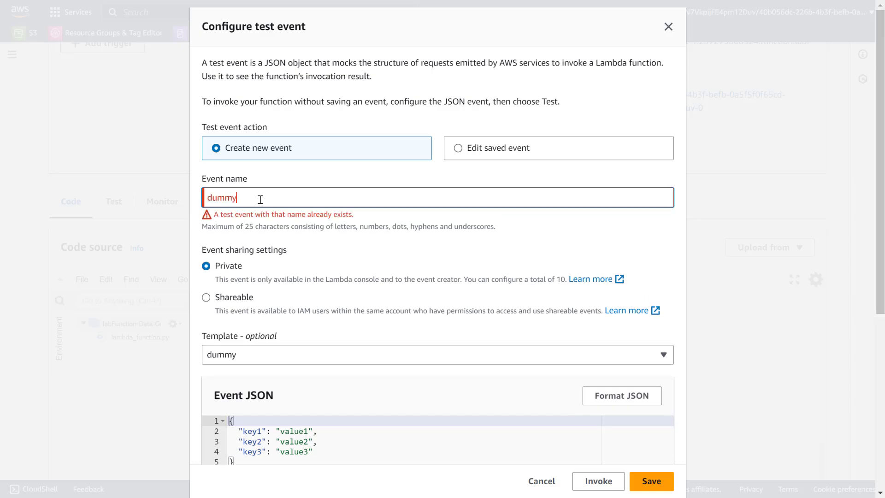
text(2)
Remove all three key-value pairs from the event JSON, leaving only the braces, and save the test event
scroll(261, 199, down, 5)
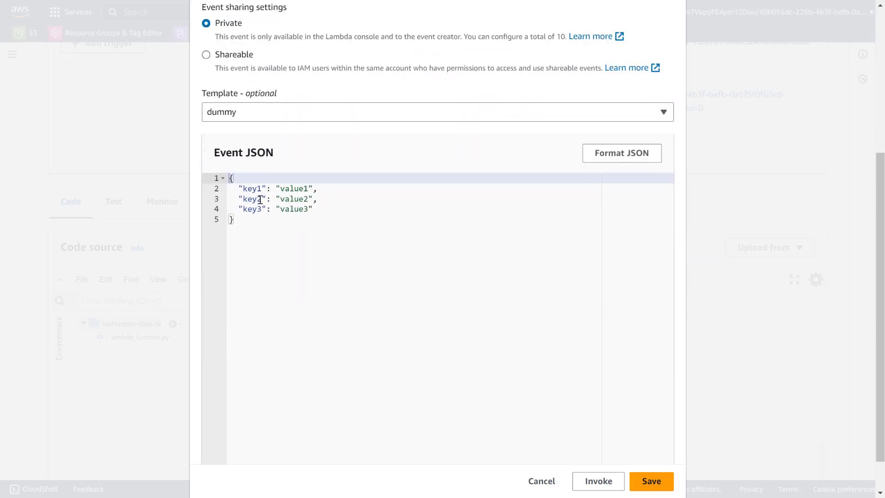
drag(318, 212, 227, 187)
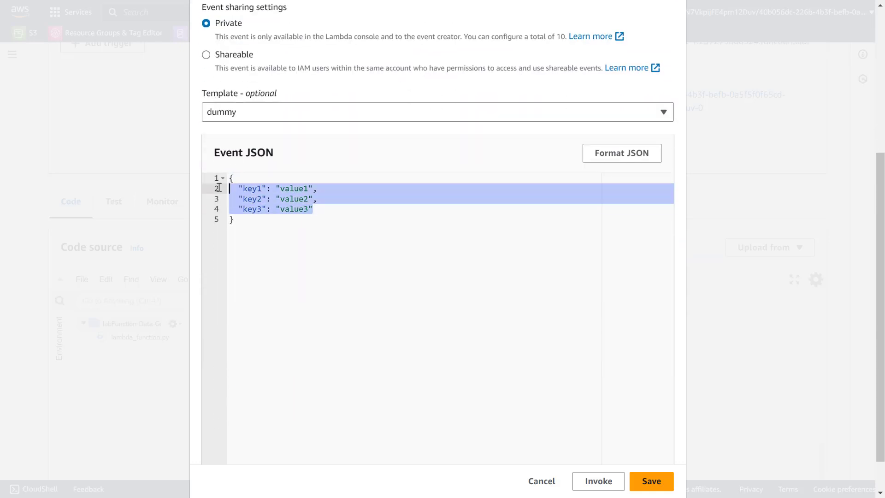
key(BackSpace)
key(BackSpace)
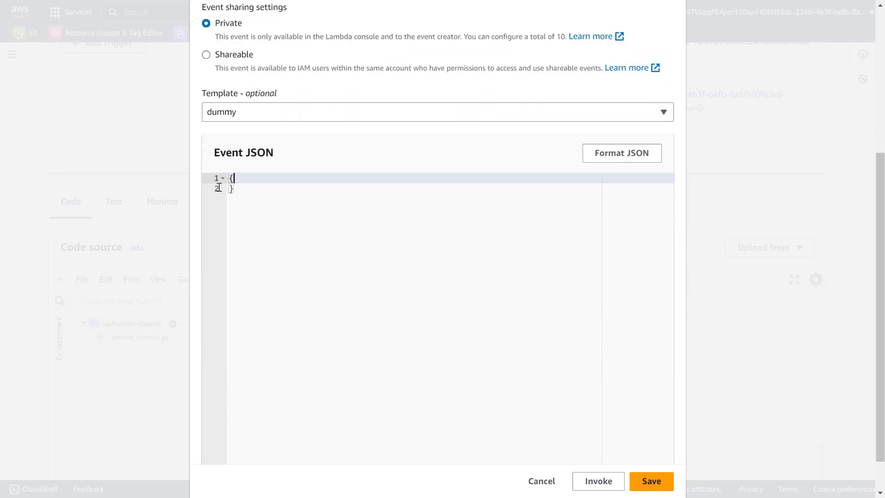
click(664, 484)
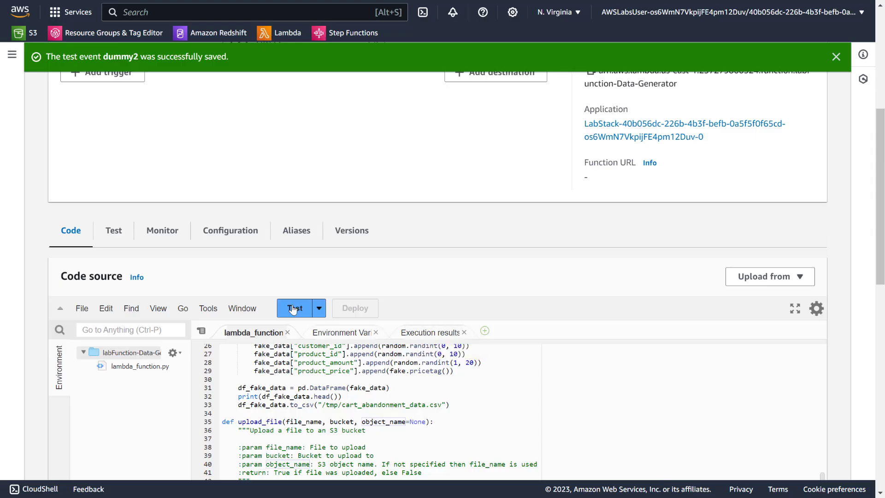
Run labFunction-Data-Generator with the dummy2 test event and examine the sample cart rows in the function logs
click(292, 309)
scroll(157, 380, down, 4)
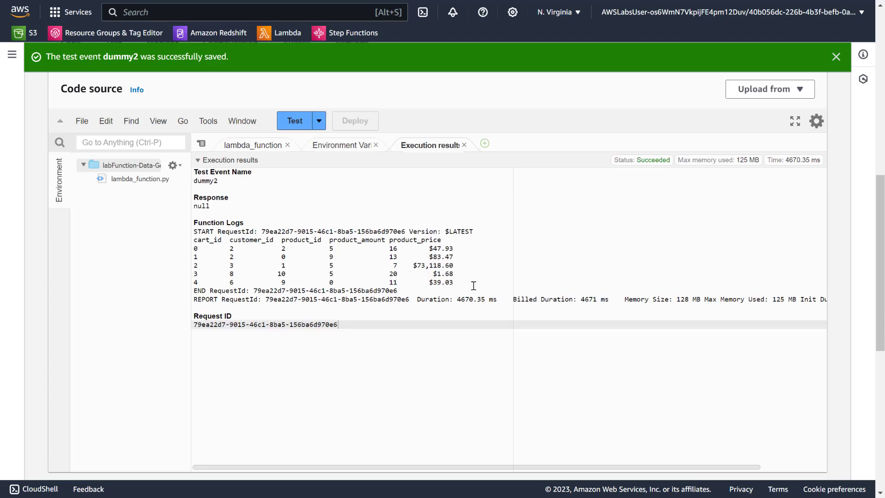
drag(464, 283, 189, 249)
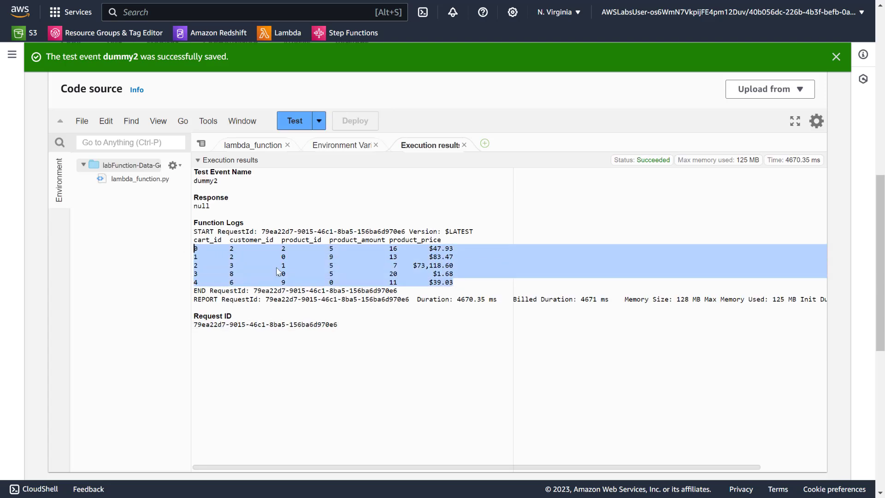
click(277, 309)
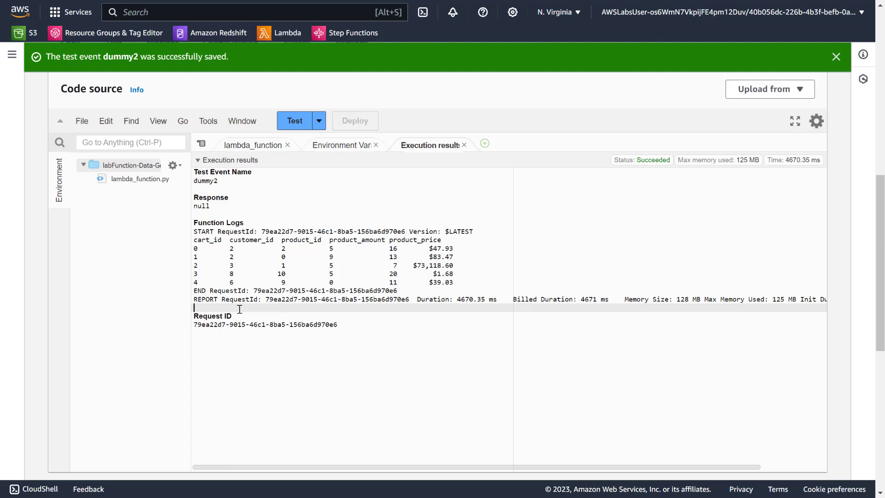
Switch to the S3 console, open rawbucket-3157 and refresh its object list to check cart_abandonment_data.csv
key(ctrl+Tab)
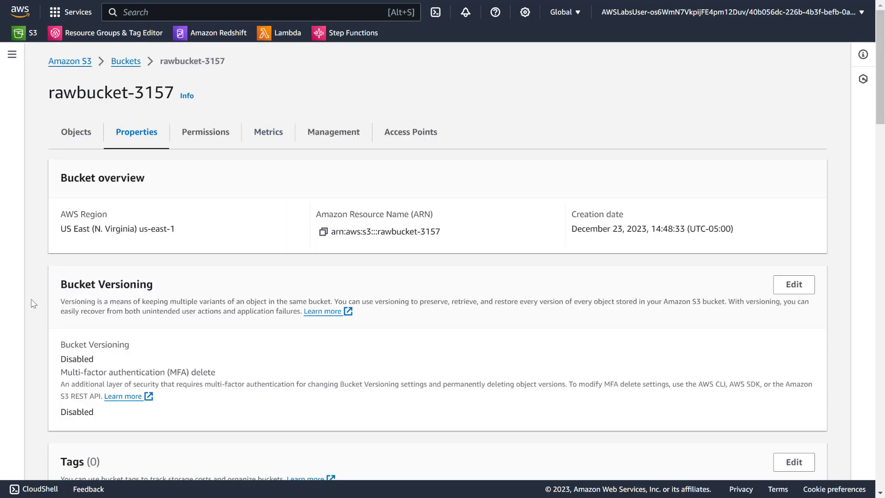
click(129, 64)
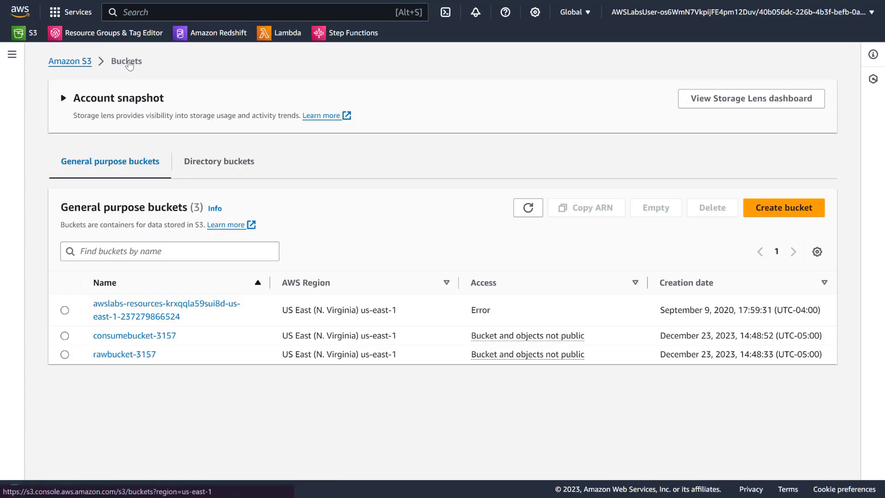
click(113, 346)
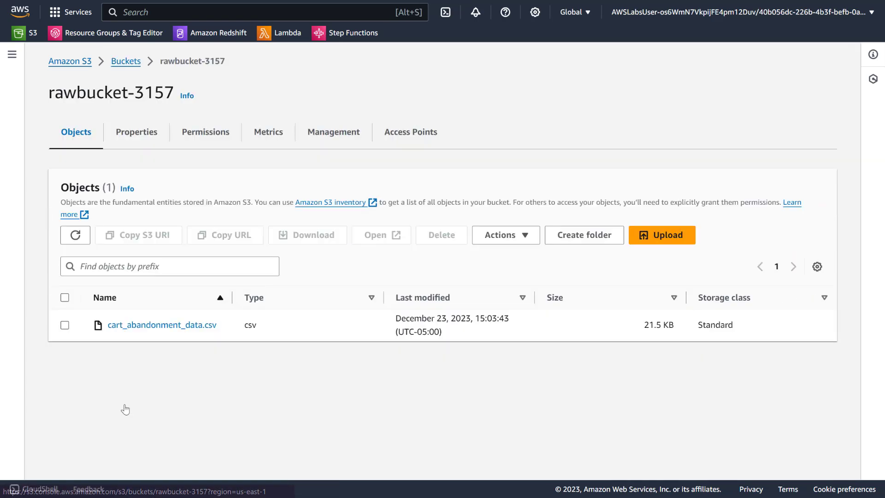
click(75, 235)
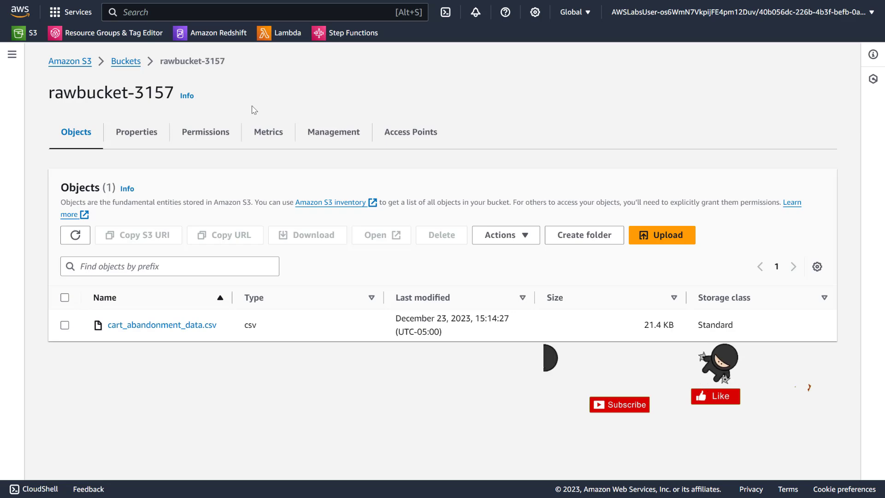
Open consumebucket-3157 from the bucket list and refresh its objects to check cart_aggregated_data.csv
click(126, 61)
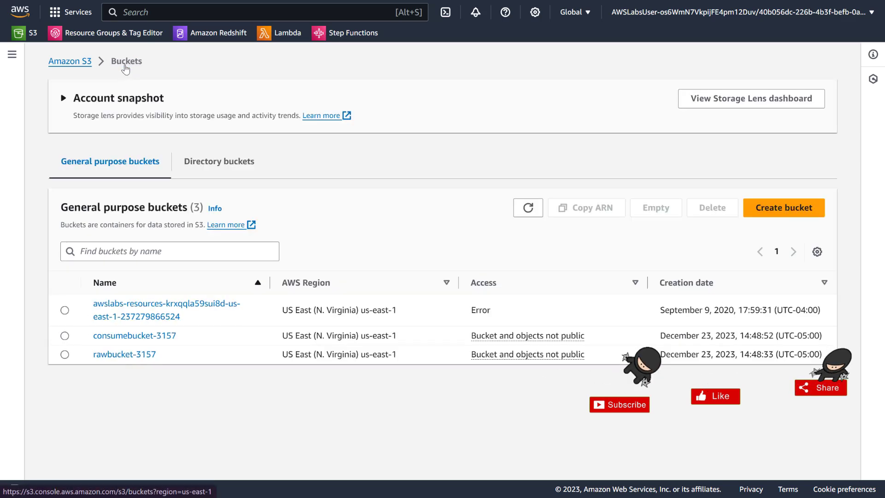
click(128, 335)
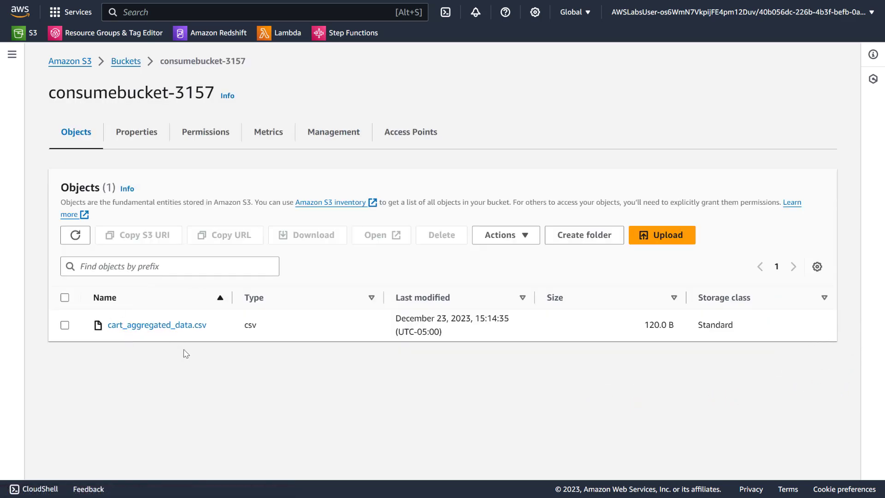
click(74, 241)
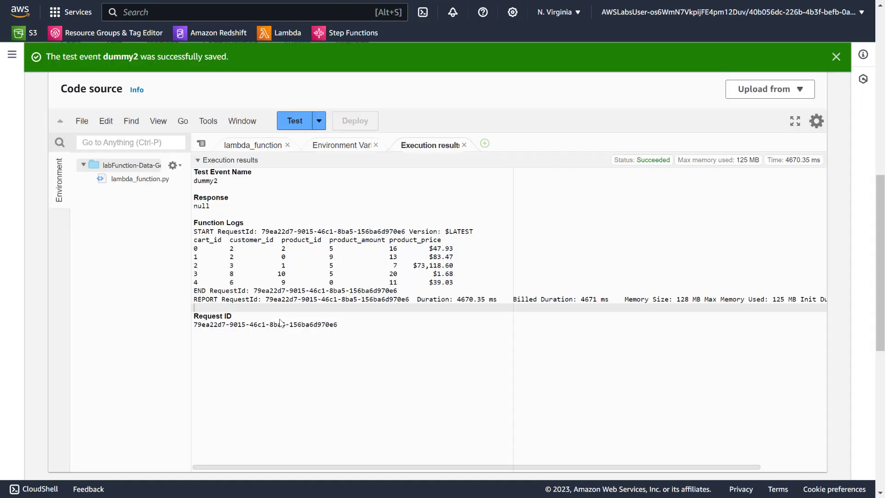
Return to the Lambda functions list and open labFunction-Data-Processor to check its S3 trigger
scroll(226, 164, up, 10)
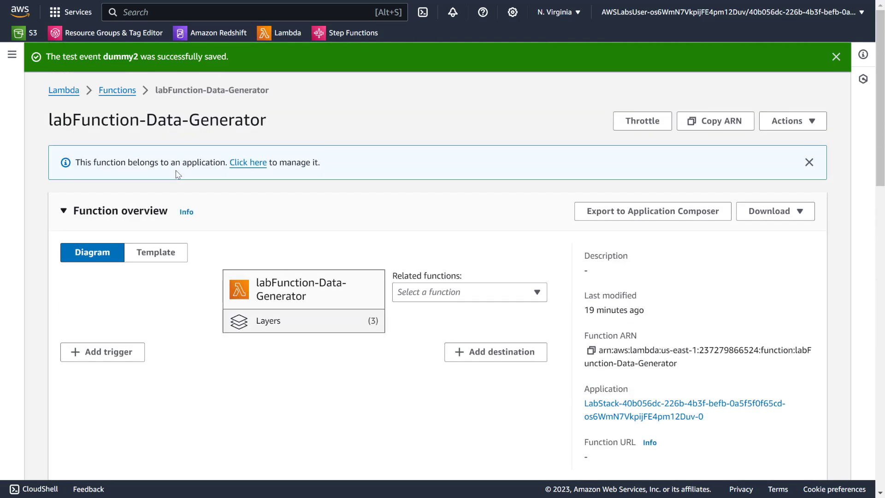
click(118, 90)
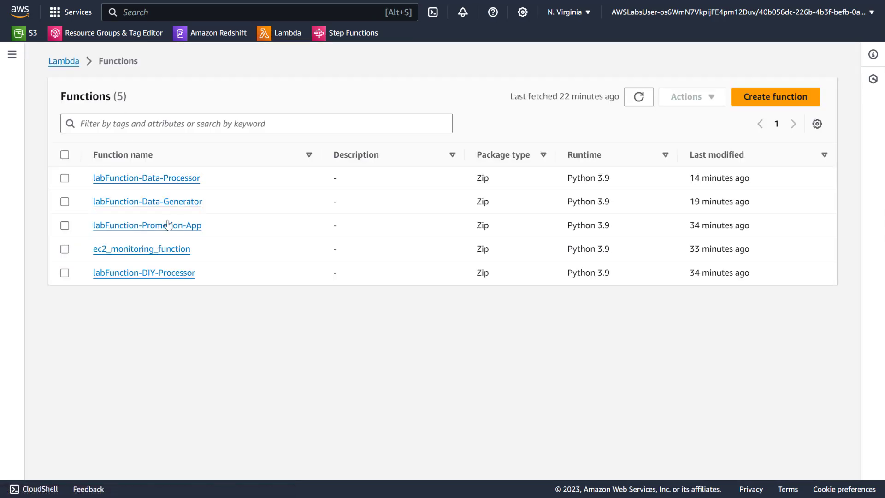
click(165, 181)
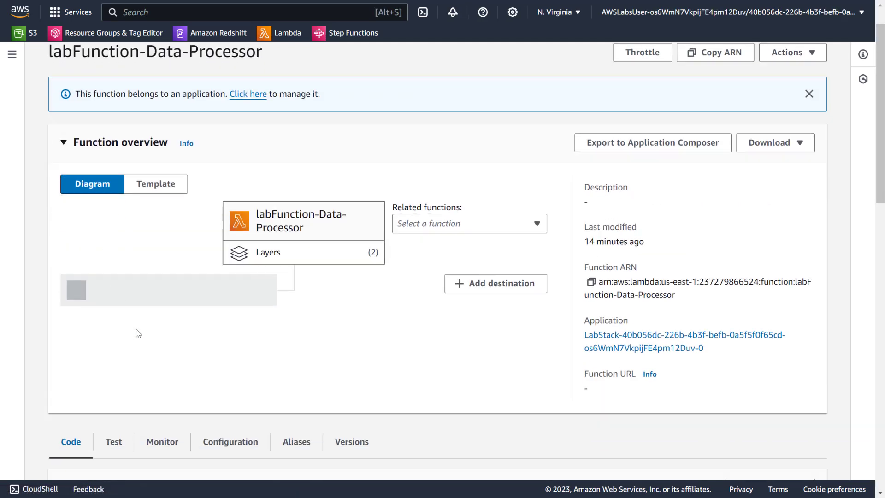
scroll(138, 331, down, 2)
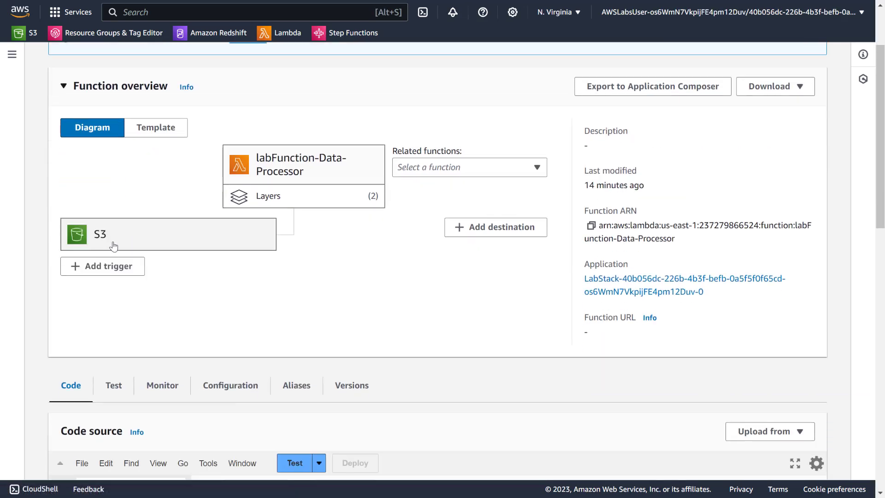
Examine the download_file, process_file and upload_file calls in labFunction-Data-Processor's lambda_handler code
scroll(106, 242, down, 9)
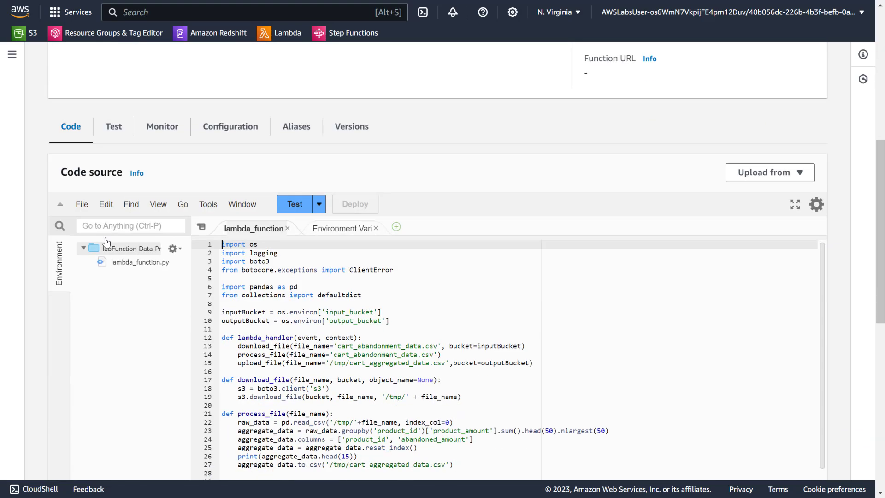
scroll(284, 273, up, 3)
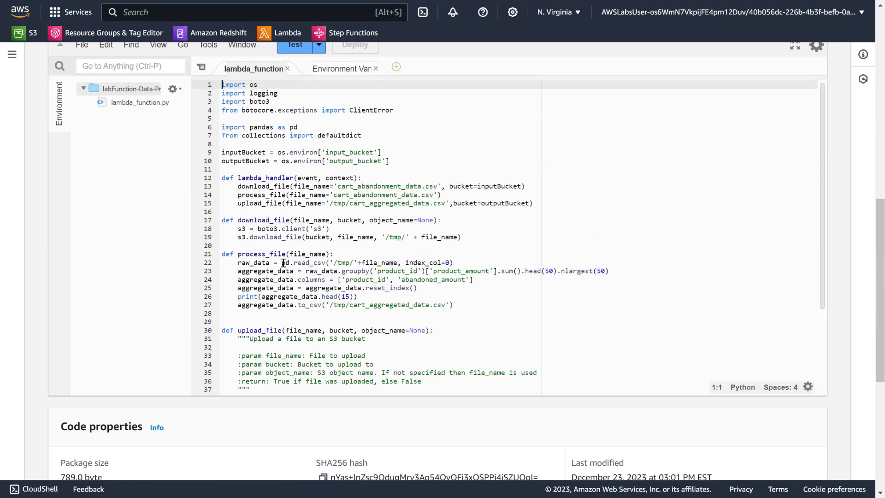
click(274, 187)
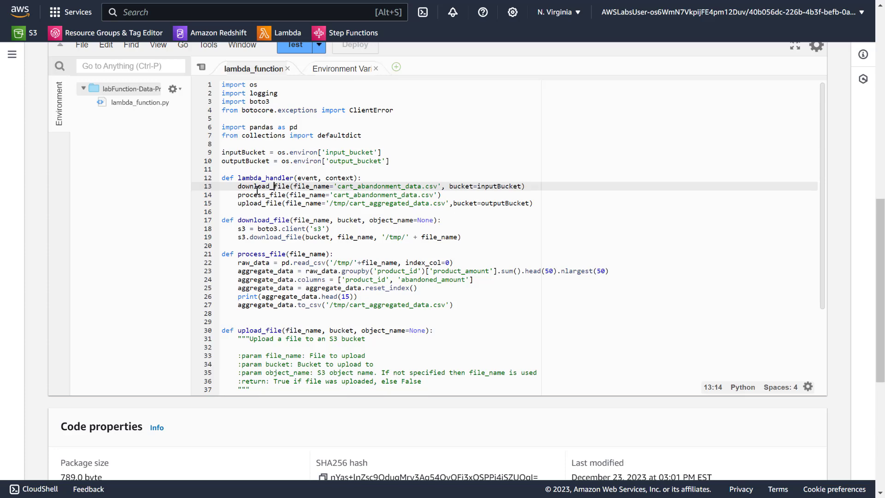
double_click(256, 195)
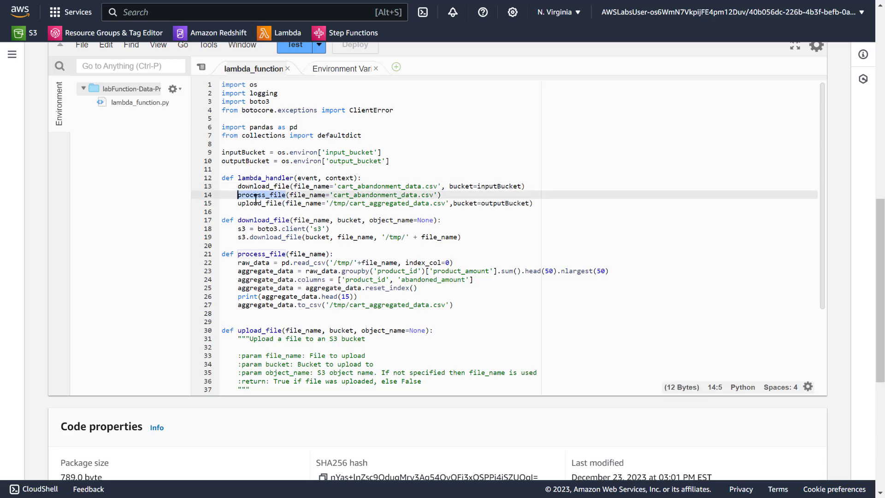
scroll(256, 201, up, 3)
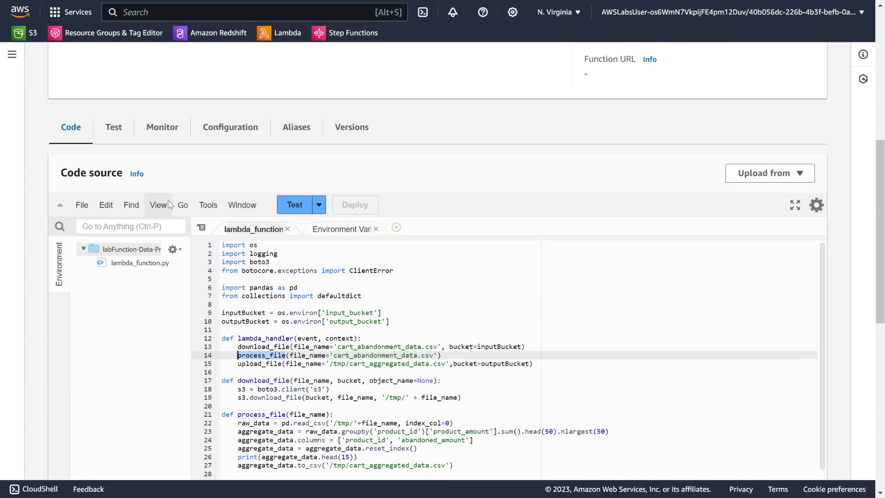
Review the input_bucket and output_bucket environment variables of labFunction-Data-Processor, including their edit form, without changing them
click(239, 133)
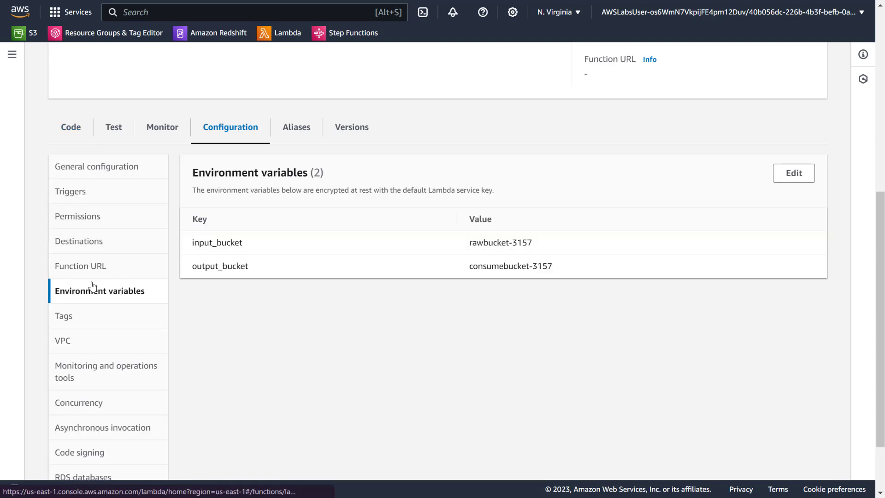
double_click(512, 266)
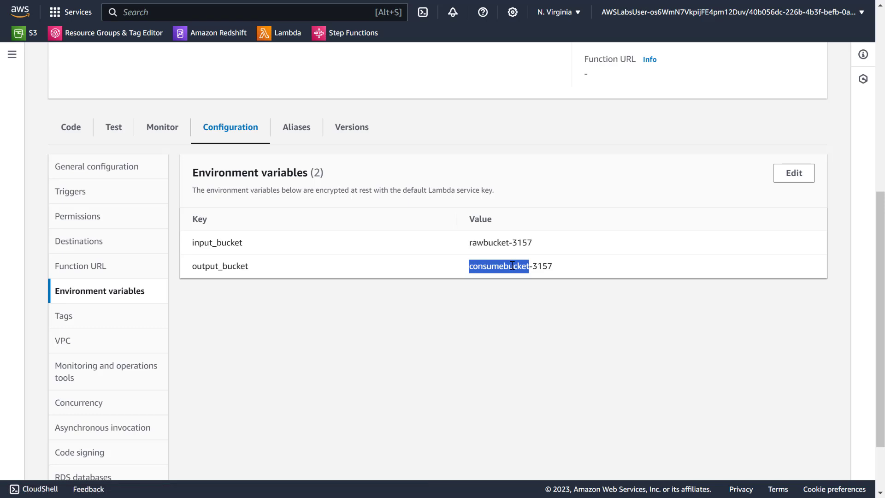
click(794, 174)
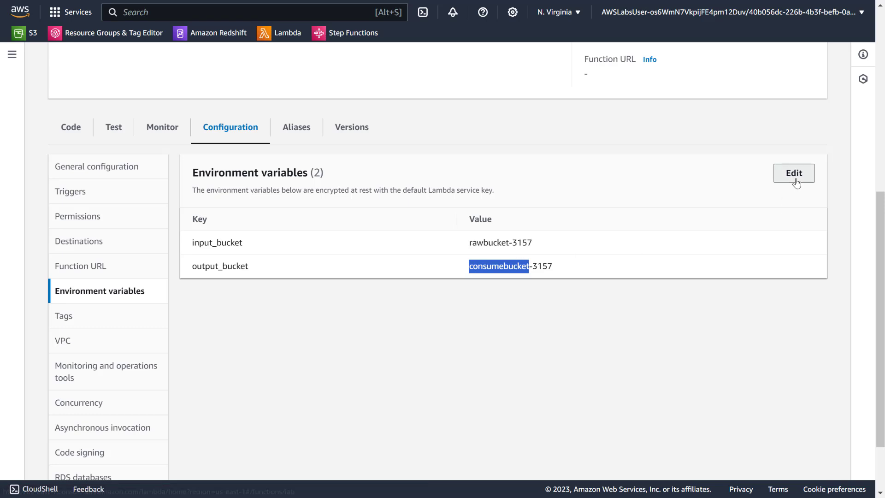
click(451, 391)
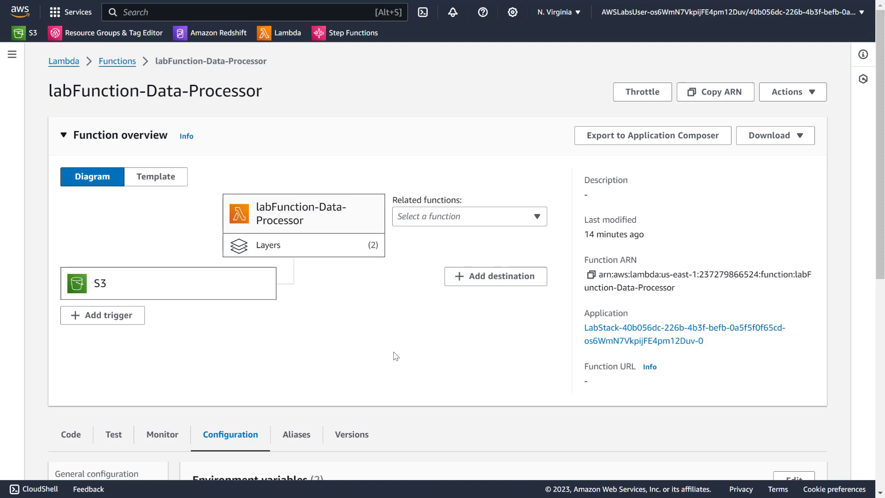
Switch to the Cloud Quest lab guide and read steps 40 to 42 on opening EventBridge and defining the rule detail
key(ctrl+Tab)
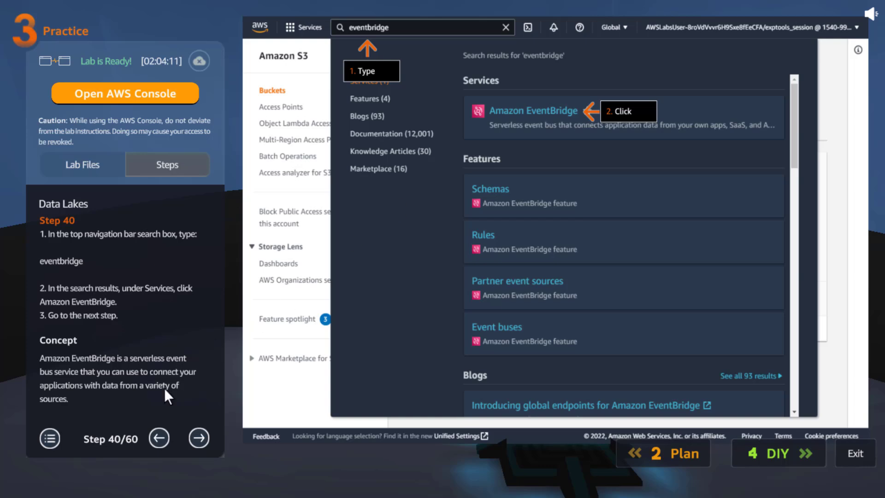
click(199, 437)
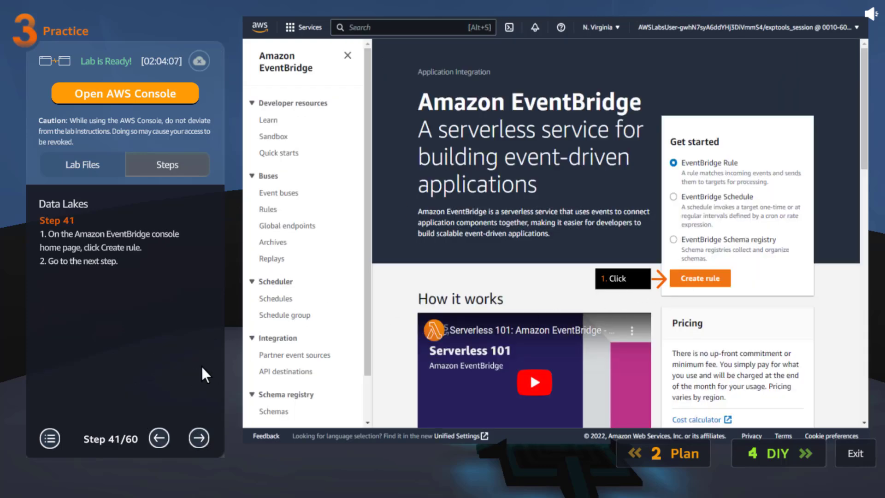
click(199, 437)
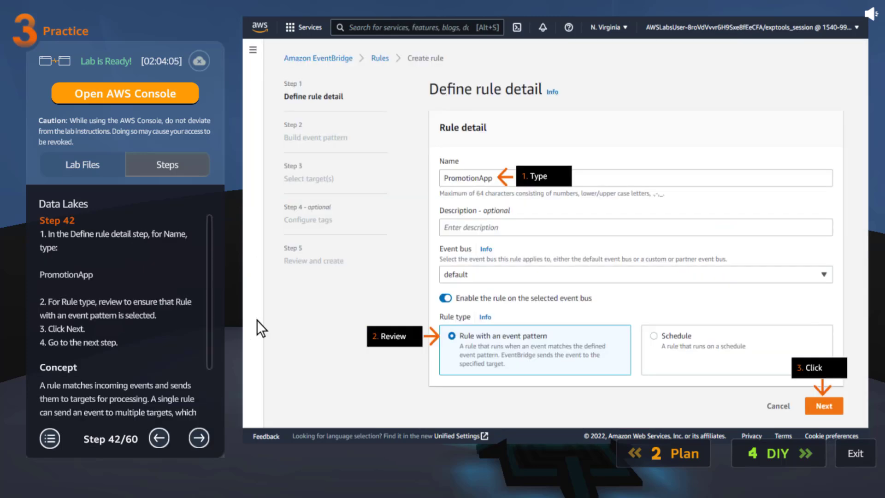
scroll(171, 330, down, 2)
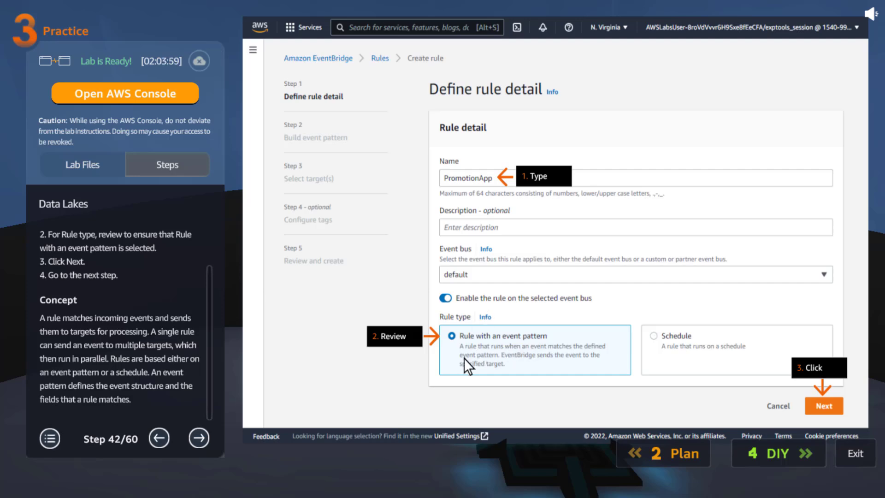
click(200, 441)
click(152, 438)
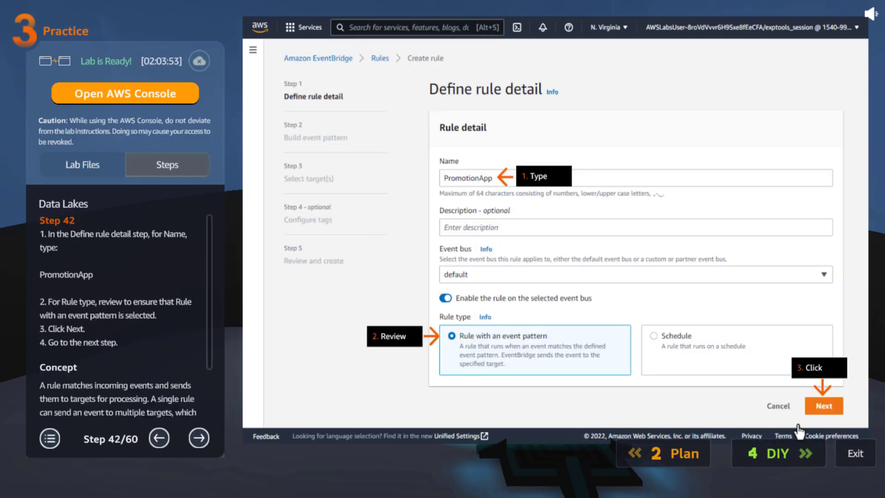
Read lab step 43 on building the S3 event pattern, rechecking step 42's rule name and type
click(195, 442)
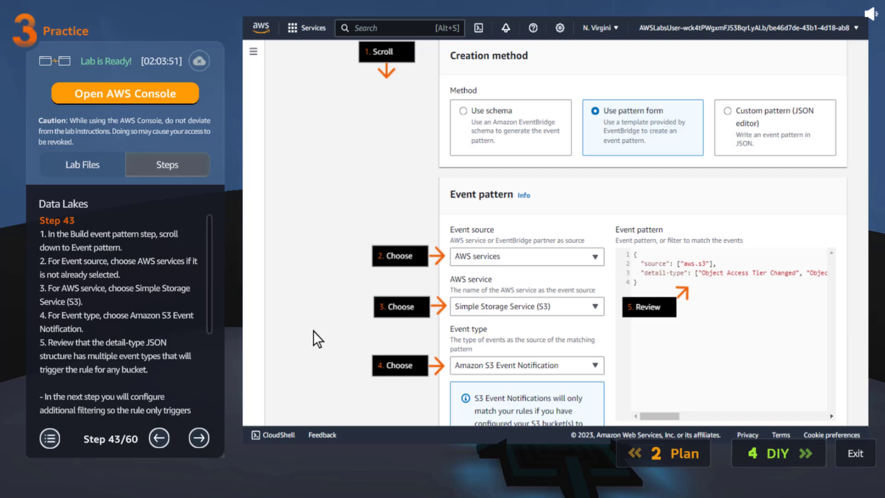
scroll(183, 345, down, 3)
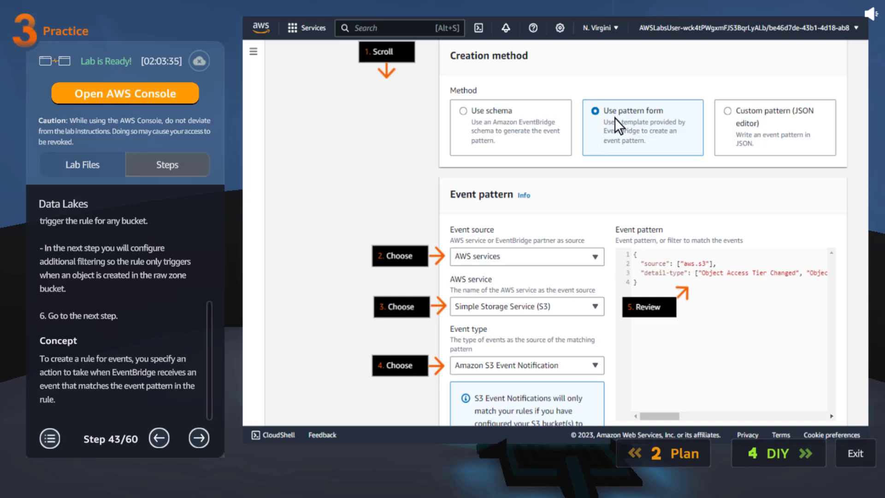
click(159, 438)
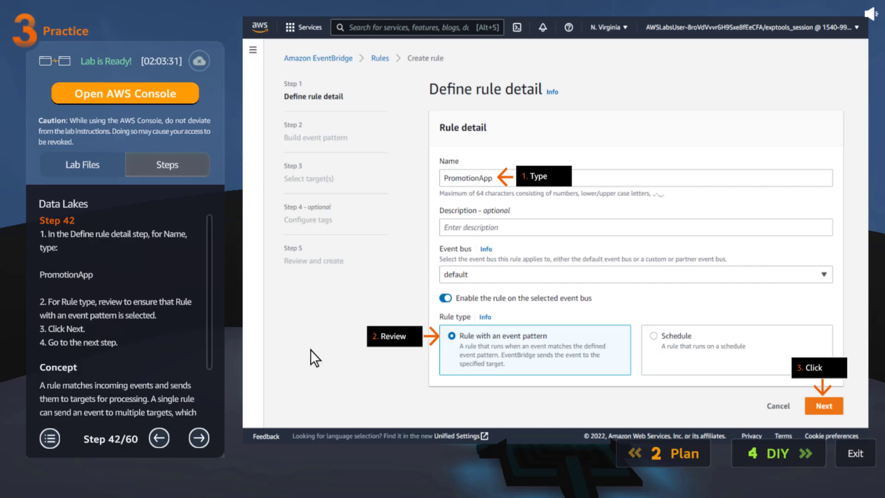
click(202, 439)
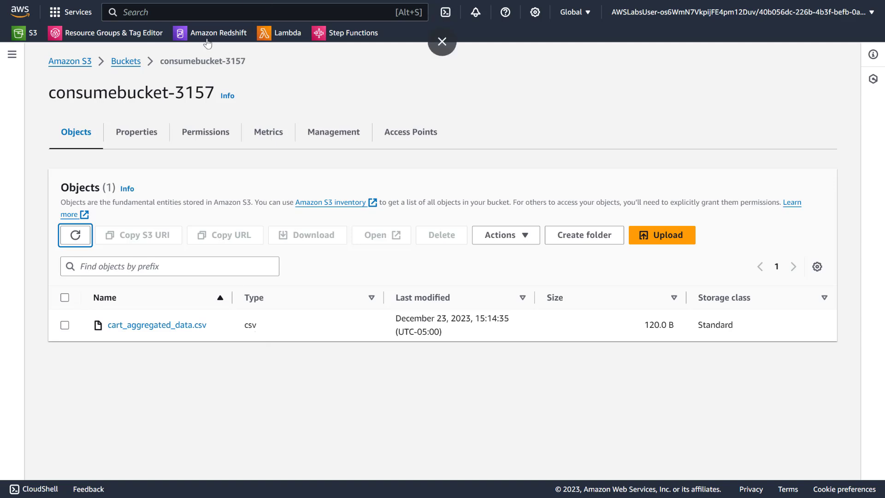
Switch to the AWS console, search for event, open Amazon EventBridge and start creating an EventBridge Rule
click(199, 14)
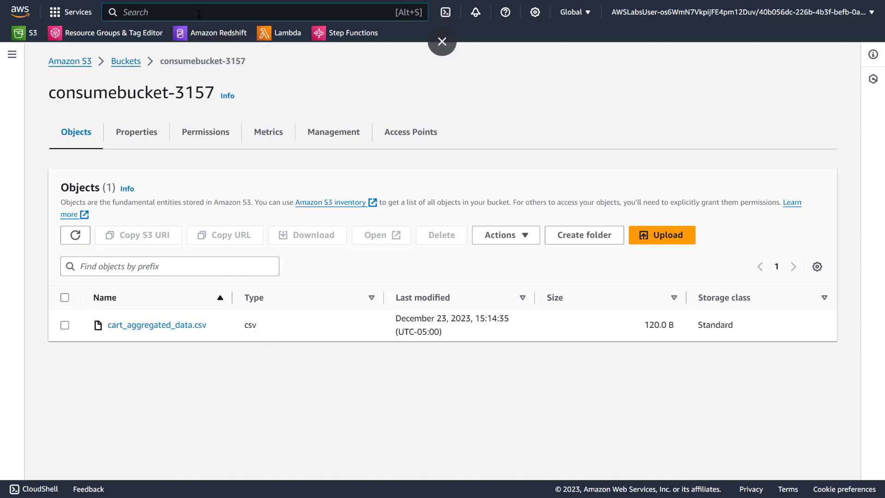
text(event)
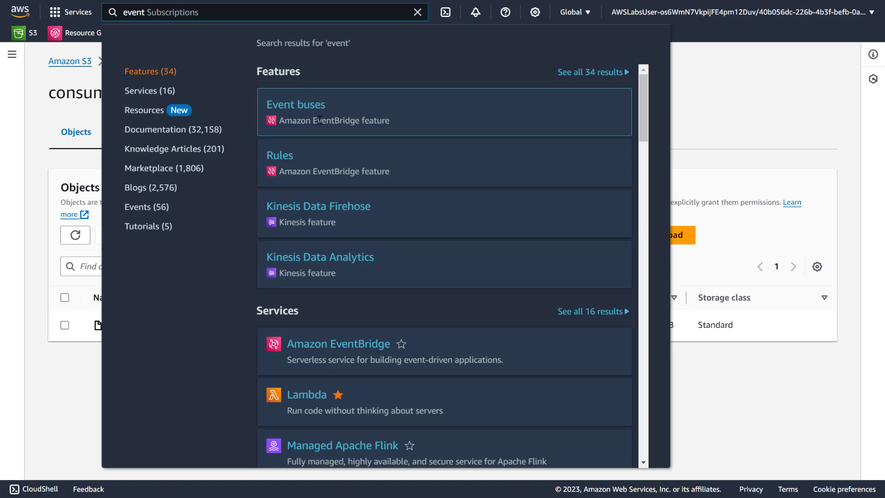
click(327, 349)
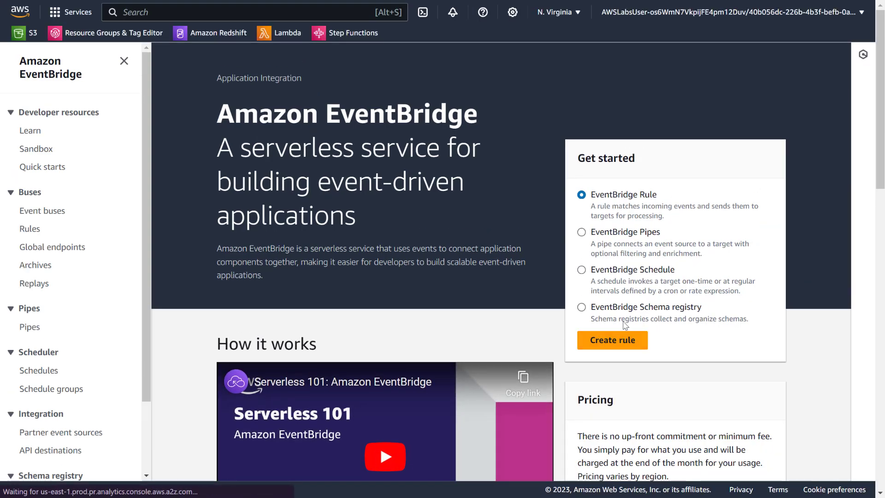
click(622, 322)
click(621, 199)
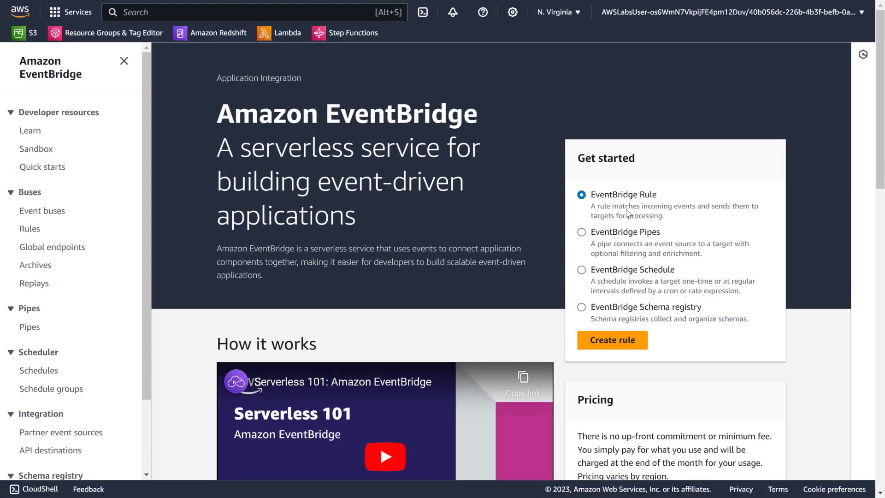
click(613, 341)
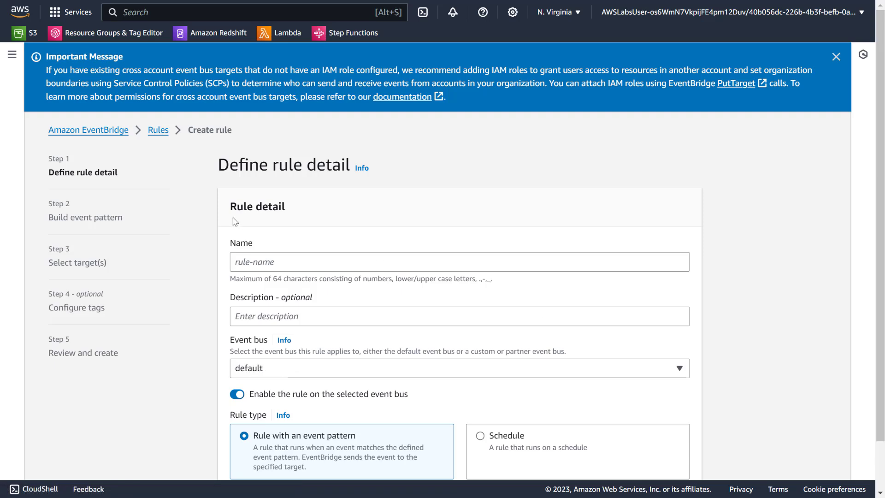
Name the rule PromotionApp, keep the default event bus and the event pattern rule type, and proceed to building the event pattern
click(247, 261)
text(Pr)
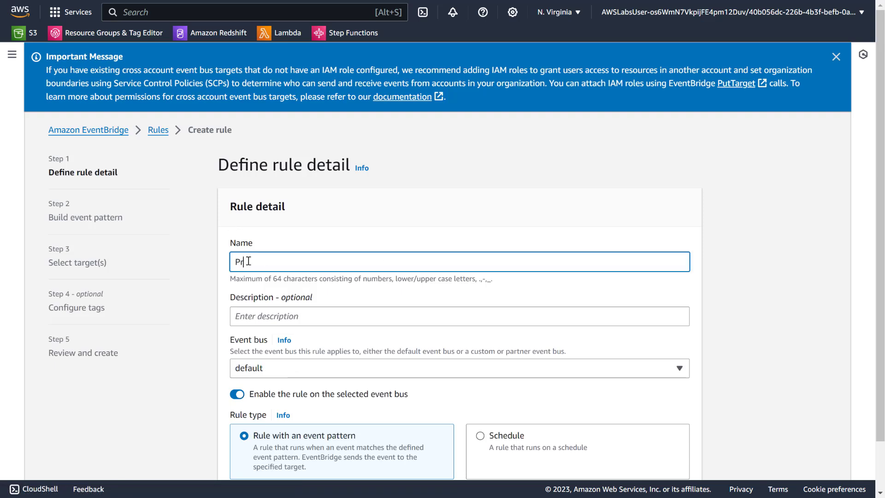
text(omotionApp)
scroll(248, 261, down, 2)
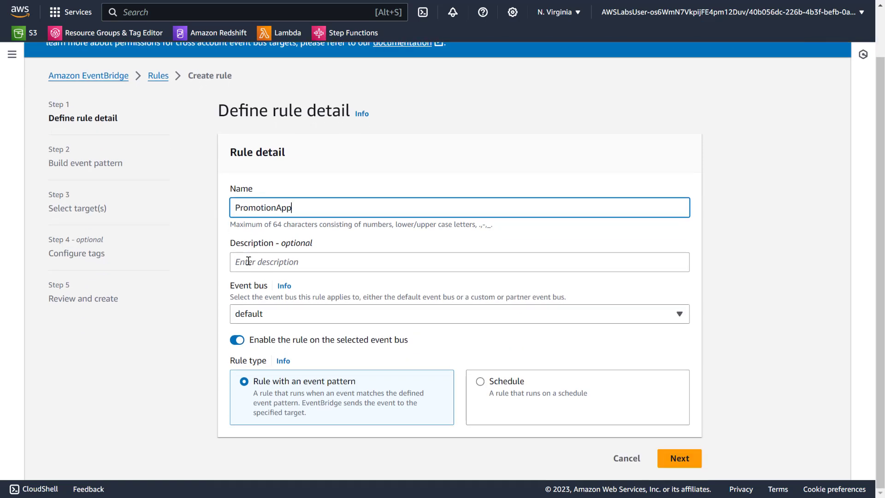
click(270, 318)
click(225, 318)
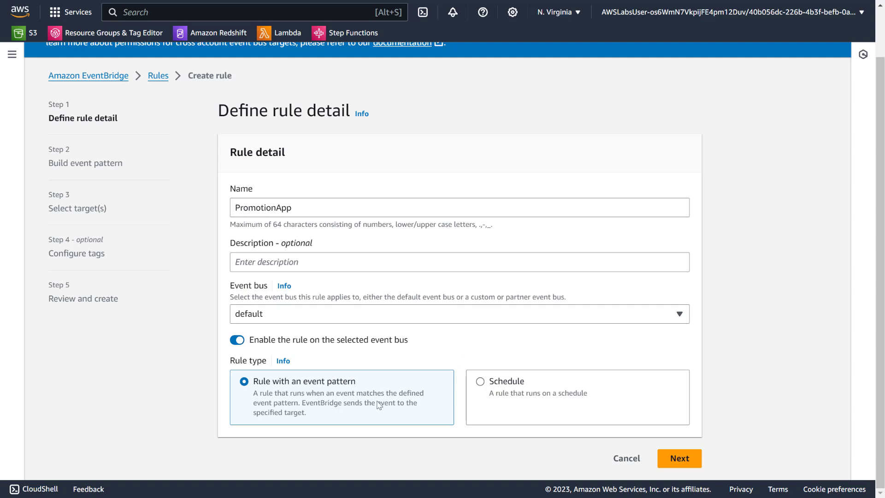
click(676, 457)
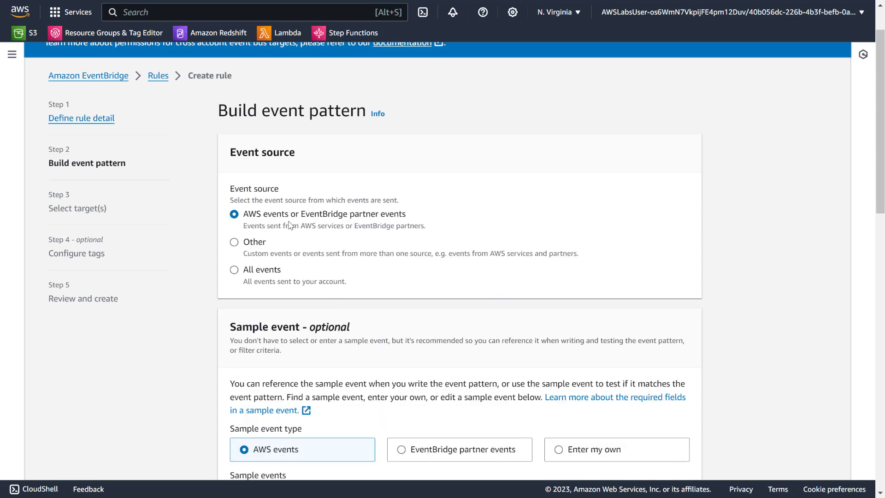
Search the sample events for s3, look through the S3 event types, and close the list without choosing one
scroll(338, 222, down, 5)
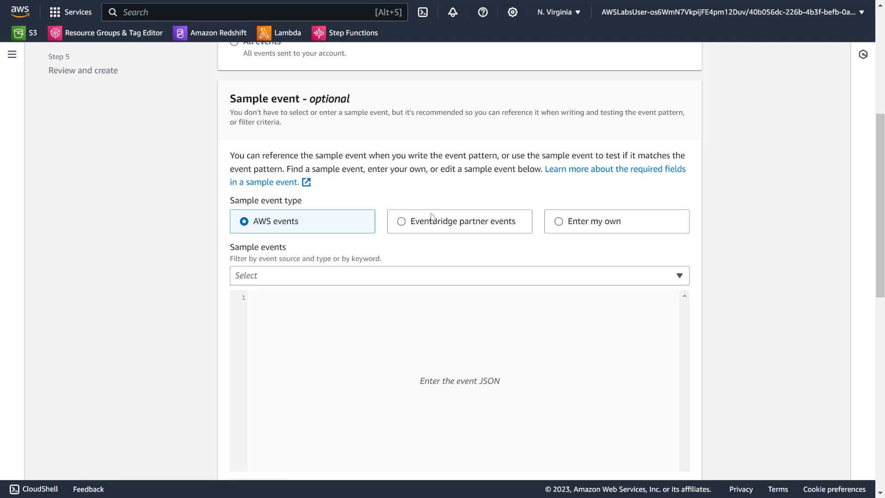
click(343, 276)
scroll(238, 259, up, 3)
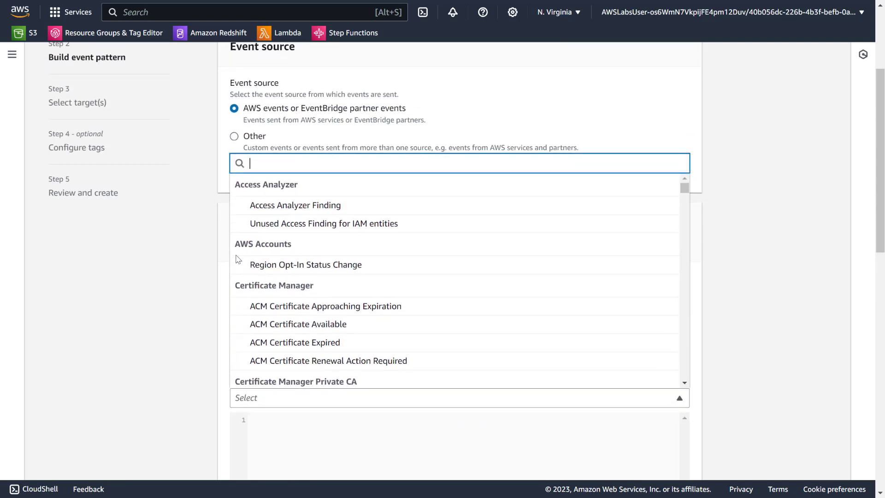
text(s3)
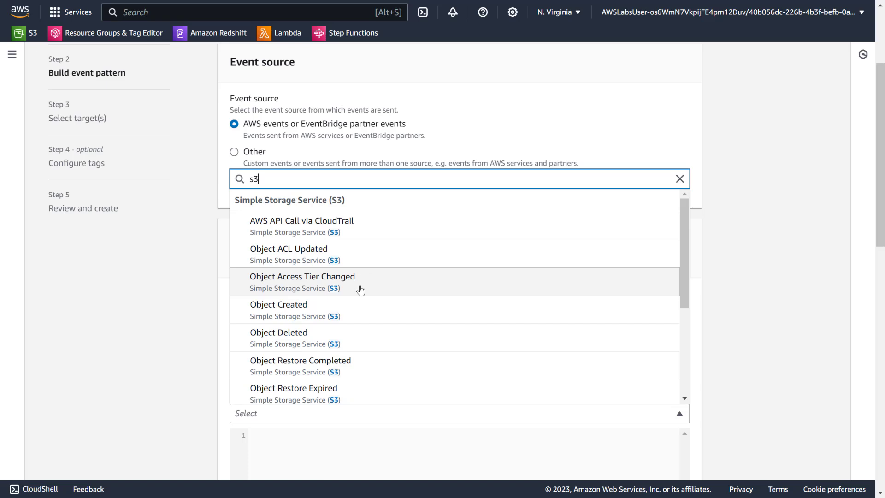
scroll(359, 284, down, 2)
scroll(360, 290, down, 2)
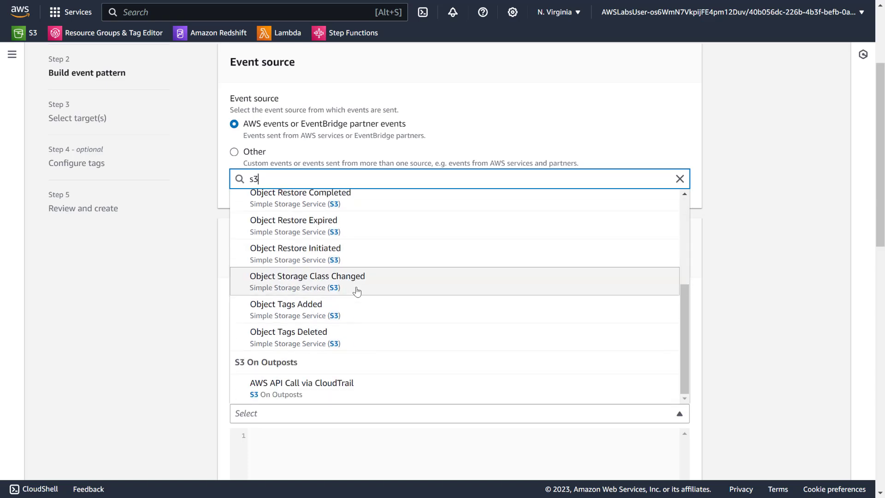
scroll(360, 289, up, 4)
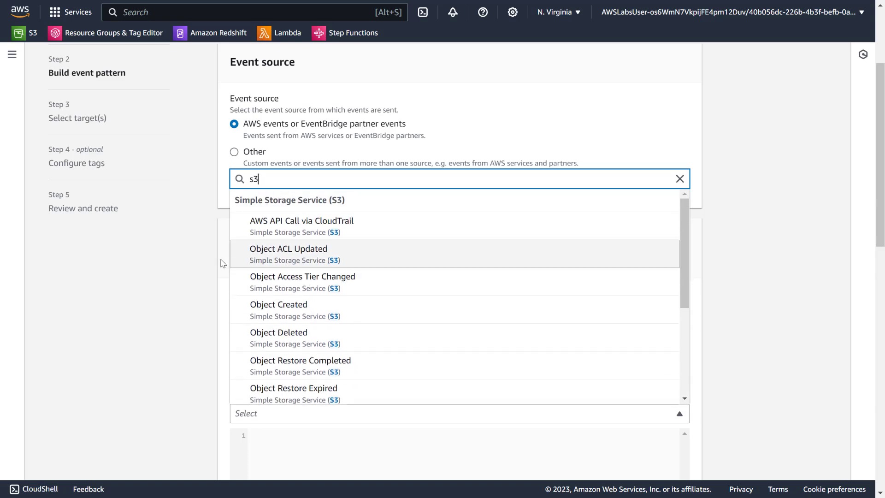
click(224, 262)
Set the event source to All events and choose the Simple Storage Service (S3) Object Created sample event
click(271, 184)
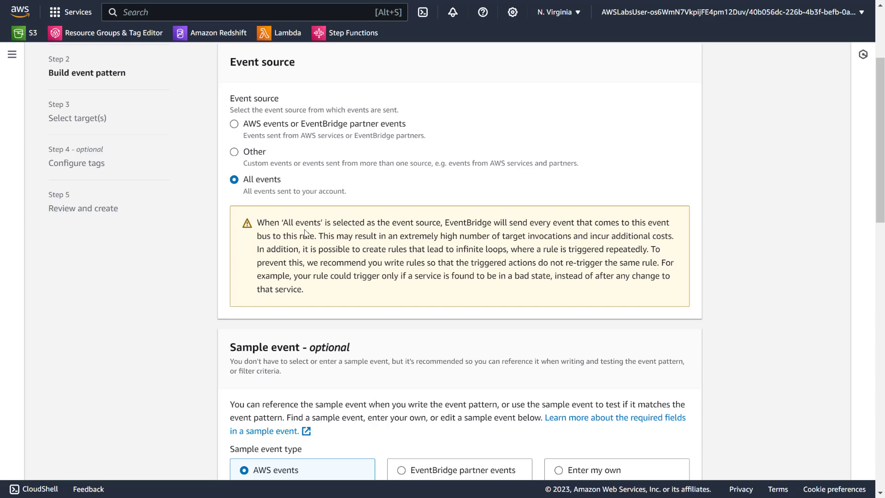
scroll(304, 233, down, 4)
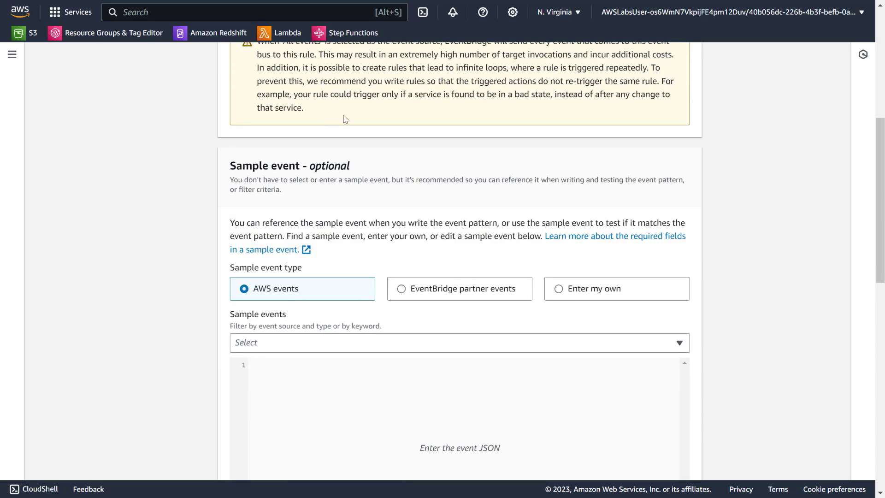
scroll(332, 254, down, 4)
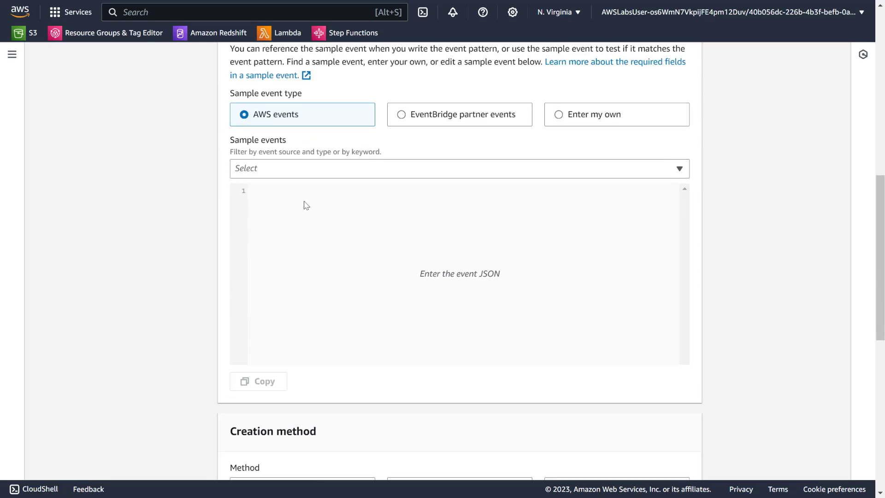
click(295, 172)
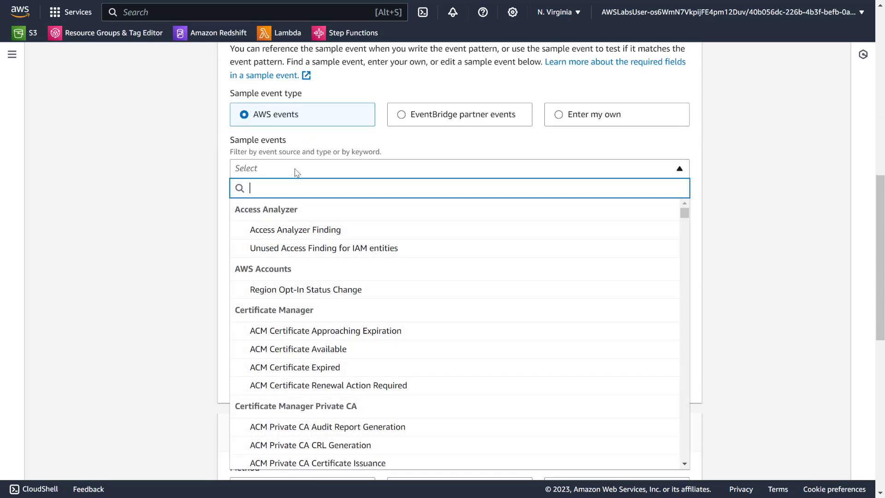
scroll(345, 336, down, 15)
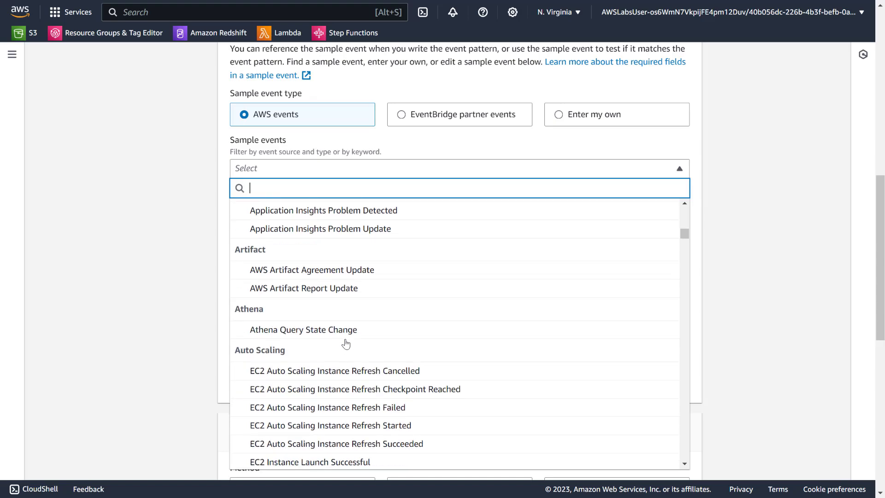
scroll(352, 351, down, 20)
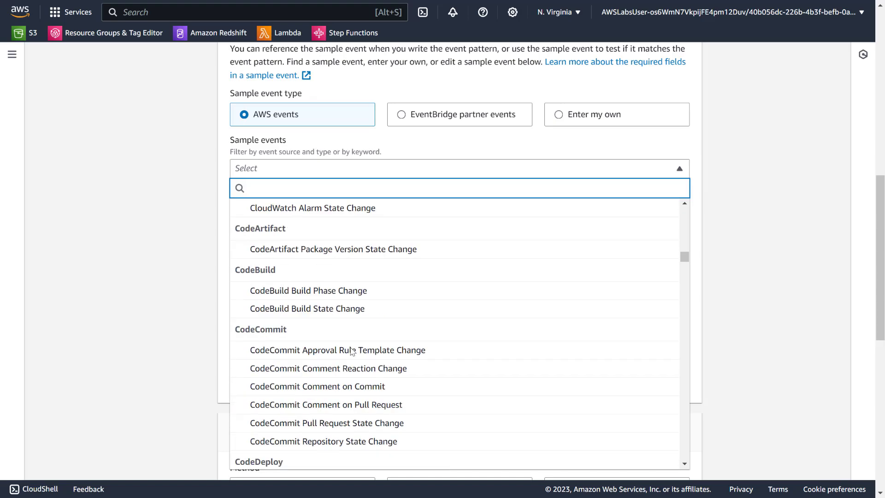
scroll(351, 350, down, 20)
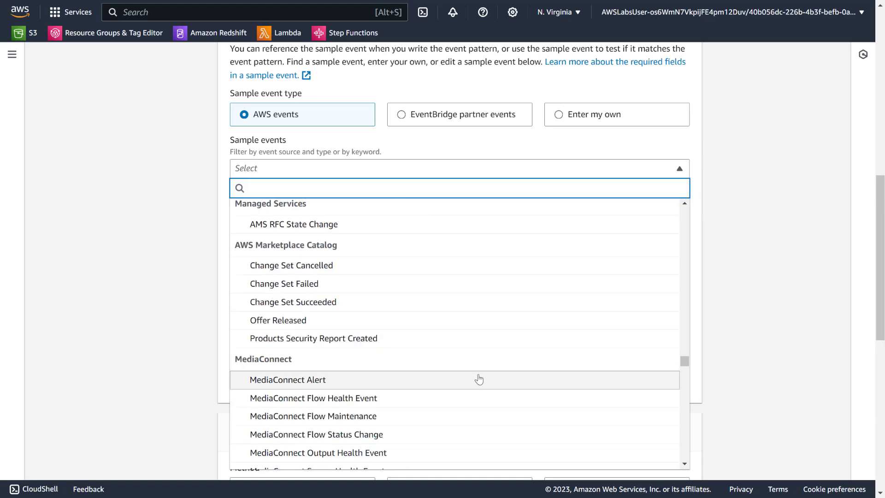
scroll(479, 379, down, 10)
scroll(478, 378, up, 15)
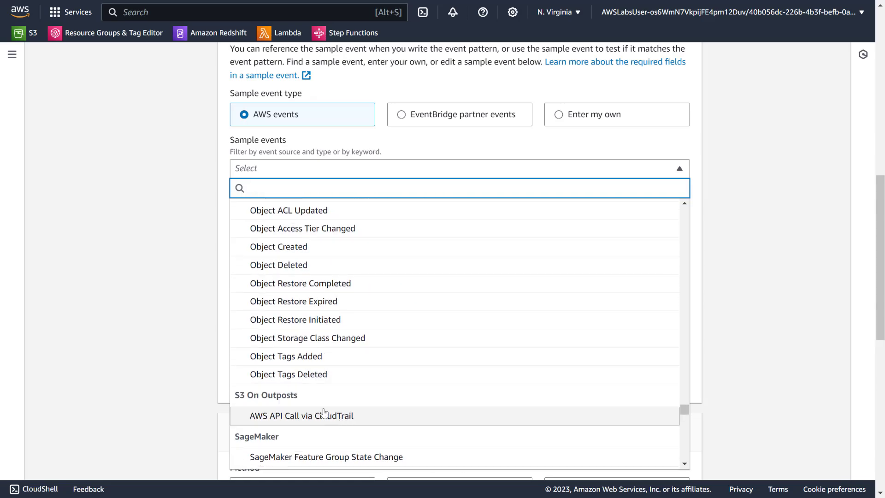
scroll(325, 414, up, 5)
scroll(333, 384, down, 3)
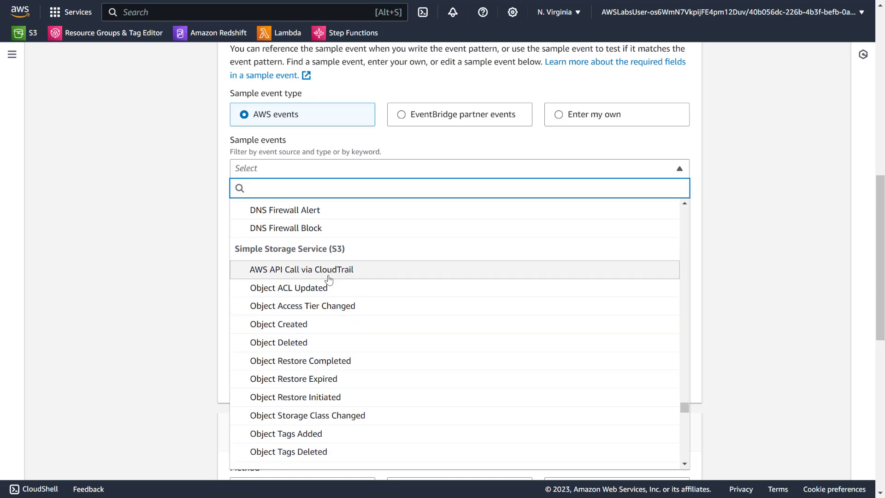
click(312, 330)
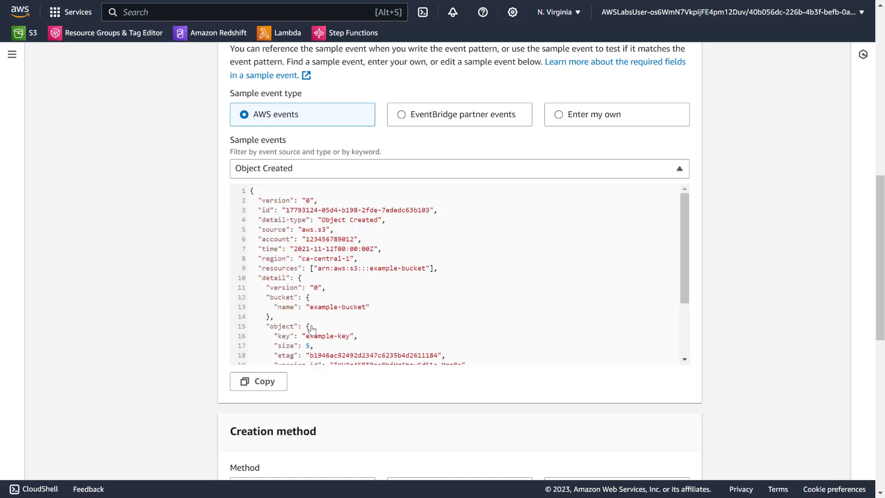
Set the event source to AWS events or EventBridge partner events and review the Object Created sample JSON
scroll(181, 311, up, 2)
scroll(181, 311, up, 5)
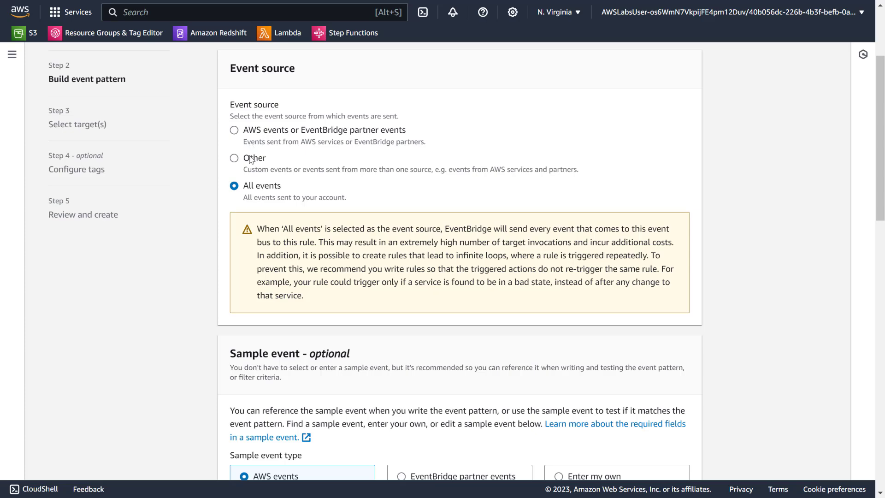
click(284, 131)
scroll(277, 278, down, 5)
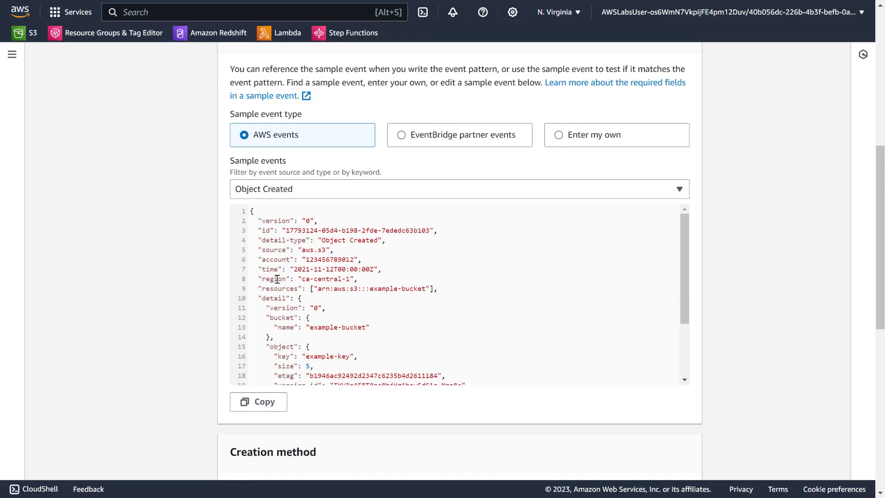
Switch to the Cloud Quest lab guide and recheck steps 42 and 43 on the rule detail and event pattern
scroll(277, 278, up, 4)
scroll(277, 293, up, 2)
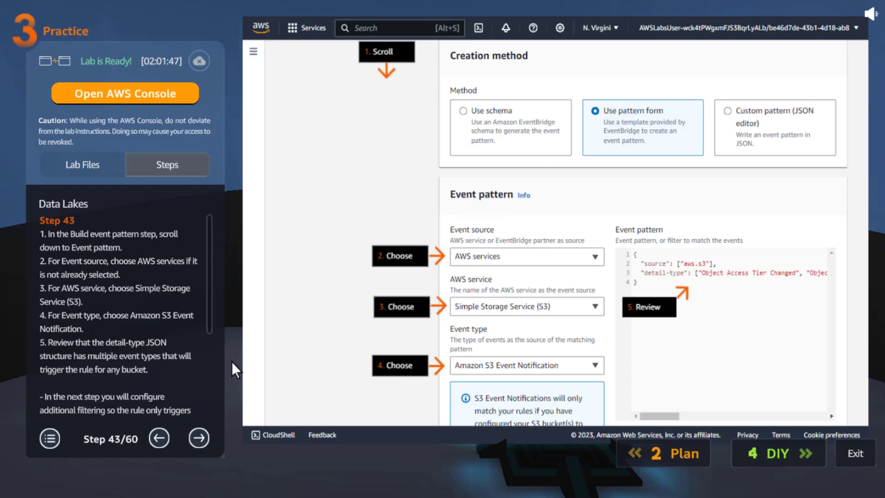
click(159, 437)
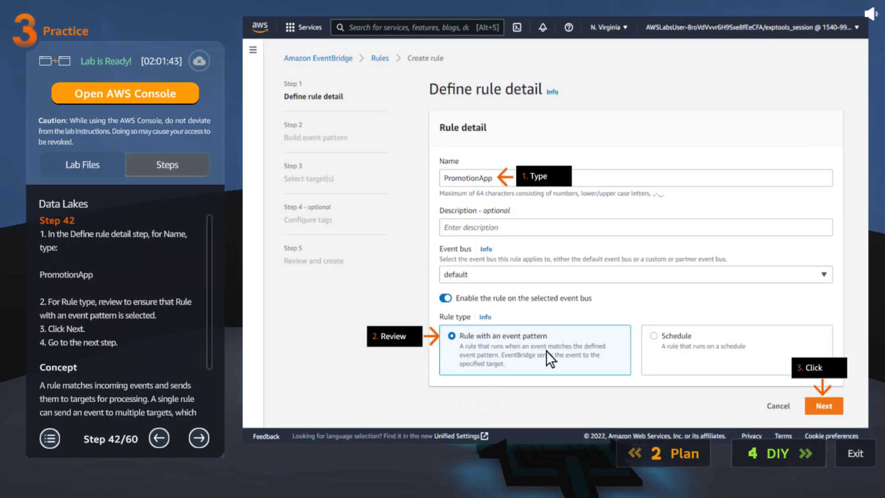
click(199, 438)
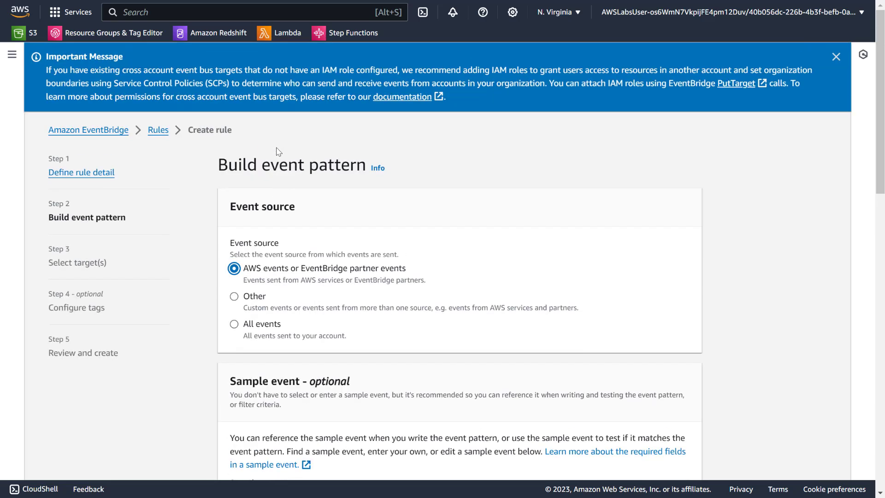
Switch to the AWS console, try Other as the event source, and check the sample event and creation method sections
scroll(278, 152, down, 3)
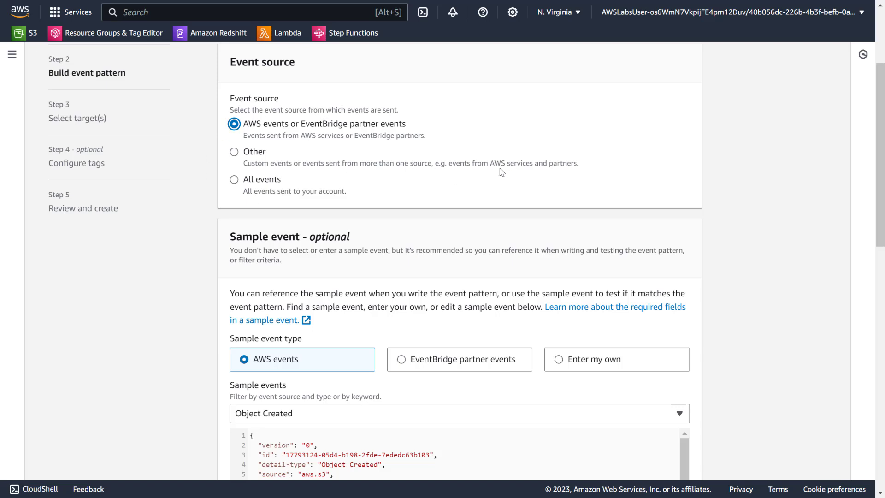
click(254, 152)
scroll(355, 339, down, 4)
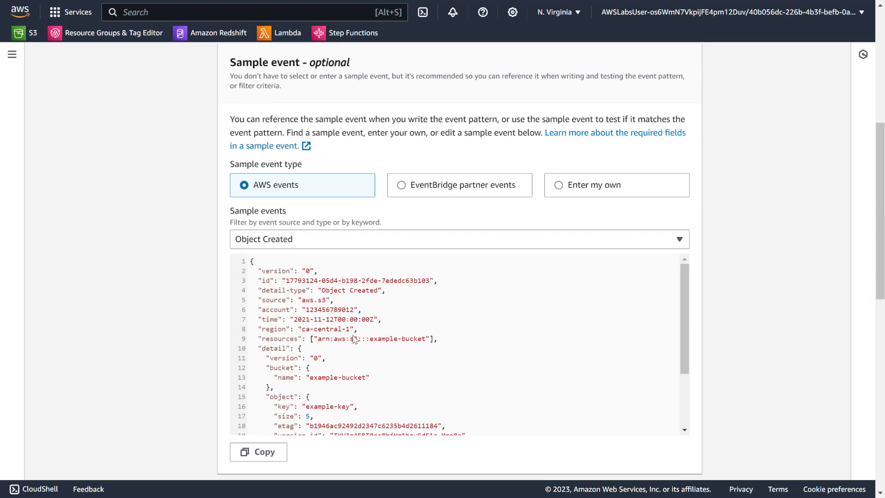
click(352, 239)
click(339, 240)
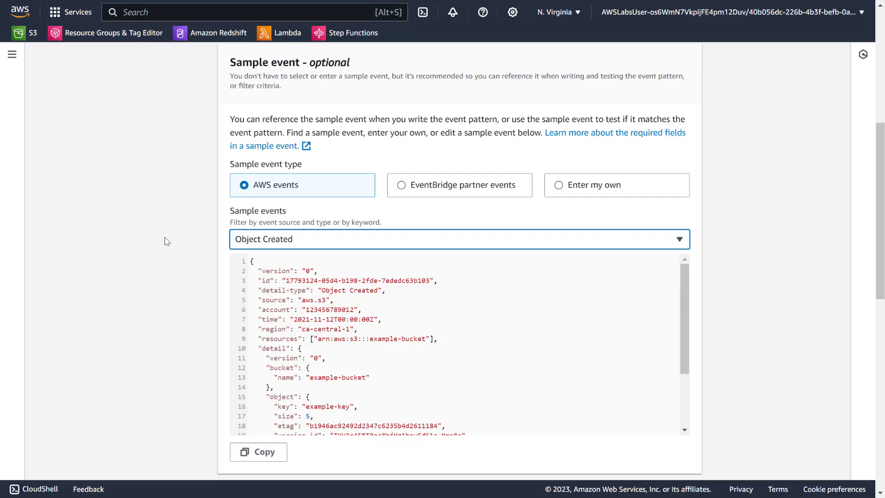
scroll(167, 241, down, 4)
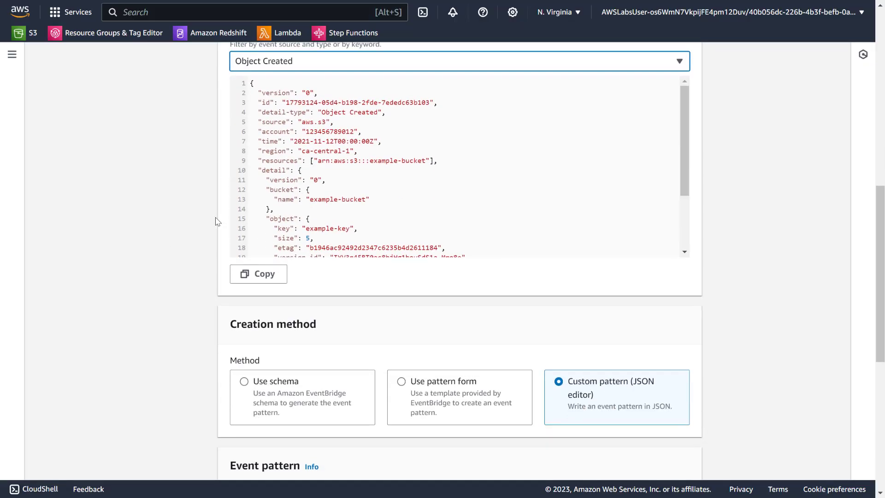
scroll(217, 221, down, 2)
scroll(217, 219, up, 2)
scroll(323, 277, up, 4)
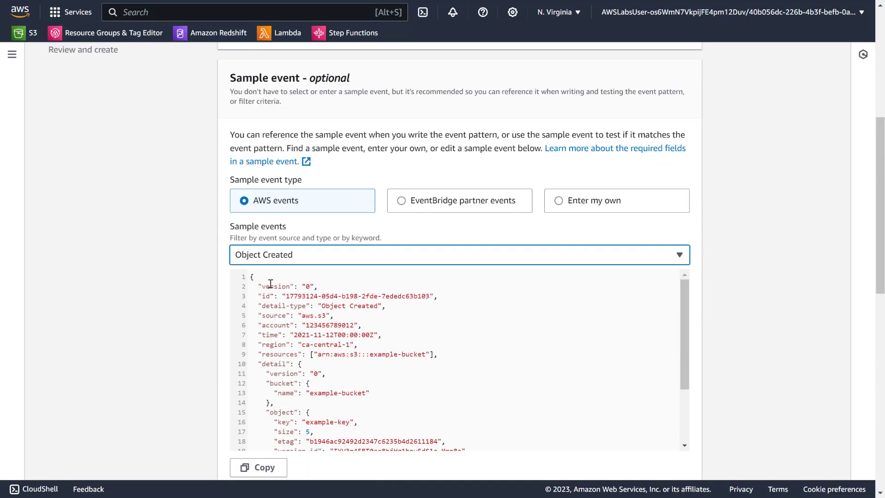
scroll(184, 309, up, 4)
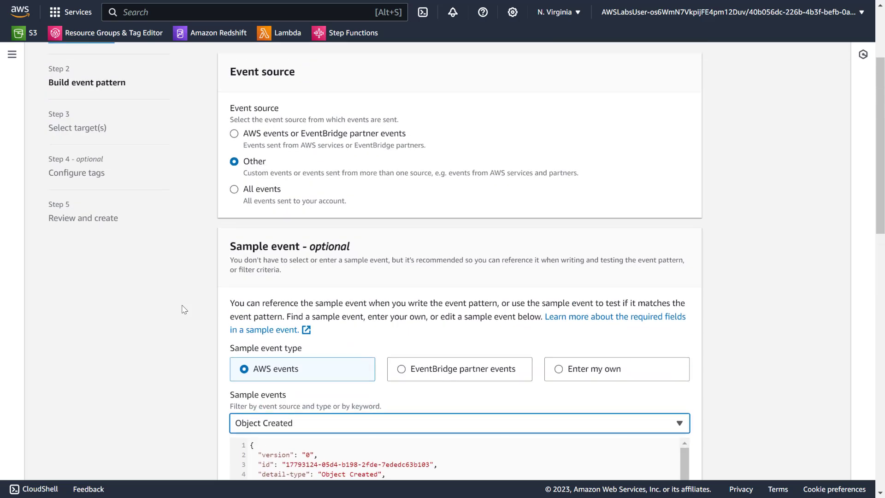
scroll(184, 309, up, 2)
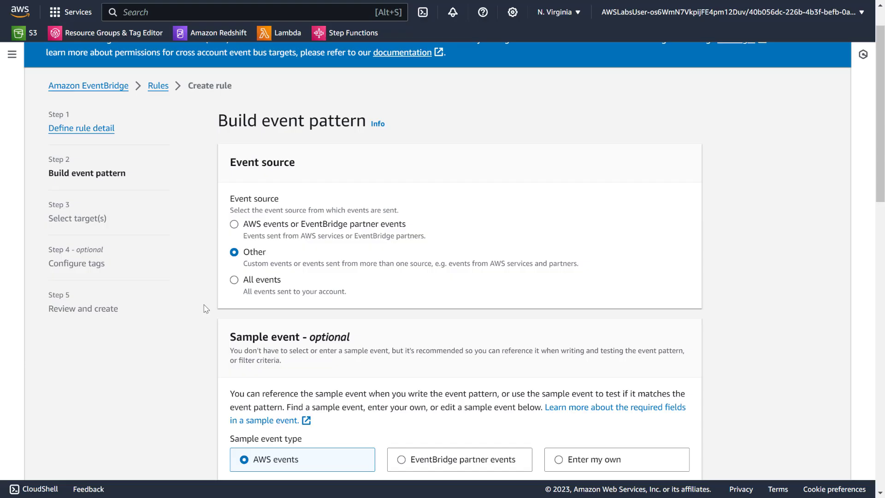
Select AWS events or EventBridge partner events as the event source and check the Event pattern form
click(283, 228)
scroll(283, 227, down, 6)
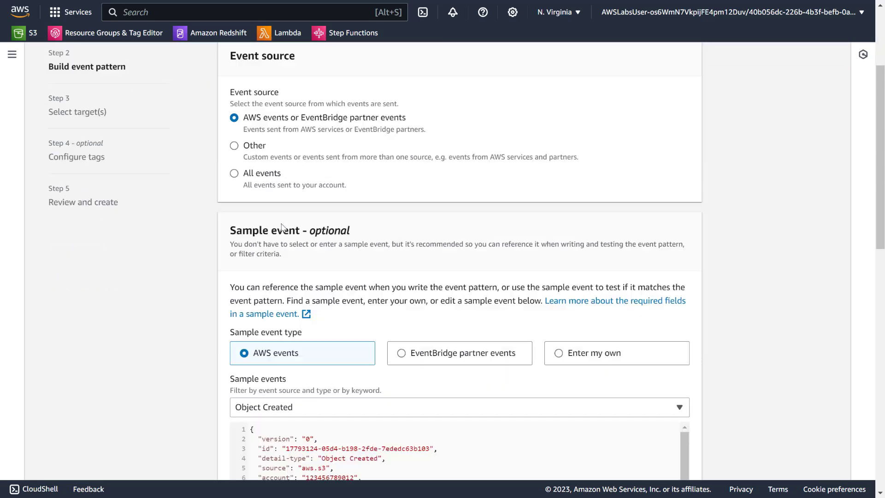
scroll(283, 228, up, 1)
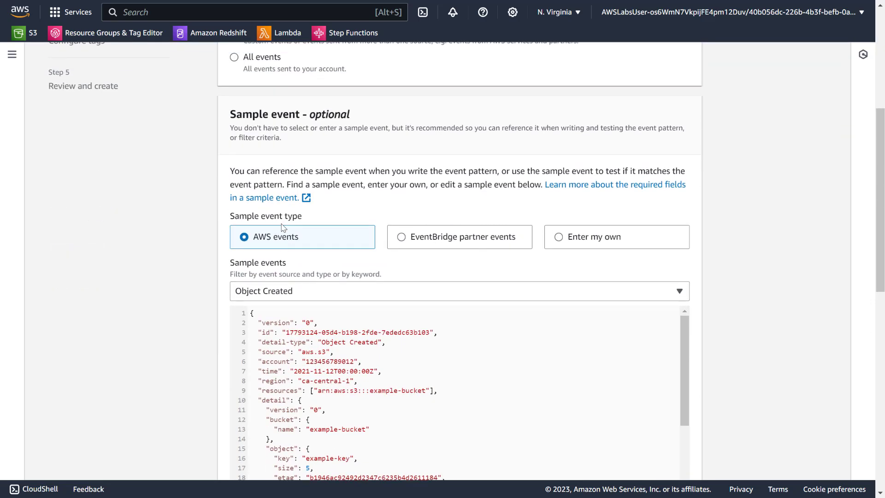
scroll(282, 227, down, 1)
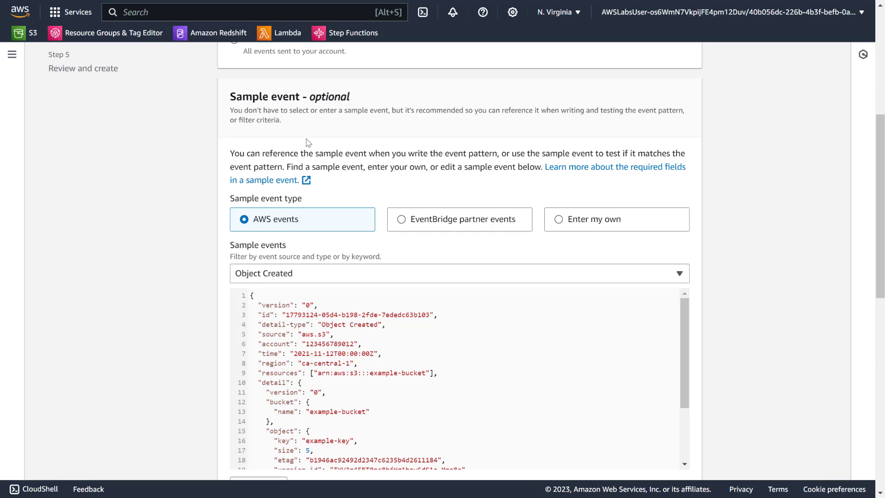
scroll(243, 268, down, 2)
scroll(243, 267, down, 7)
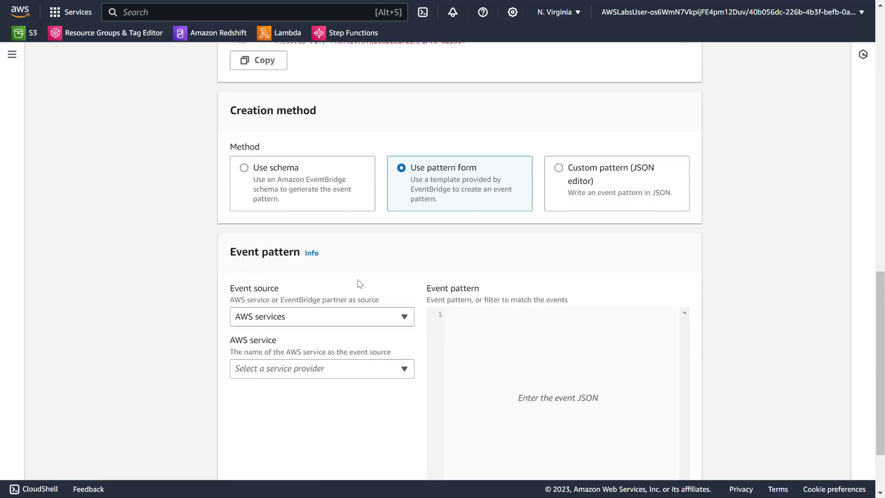
Choose Simple Storage Service (S3) as the AWS service in the event pattern
click(317, 371)
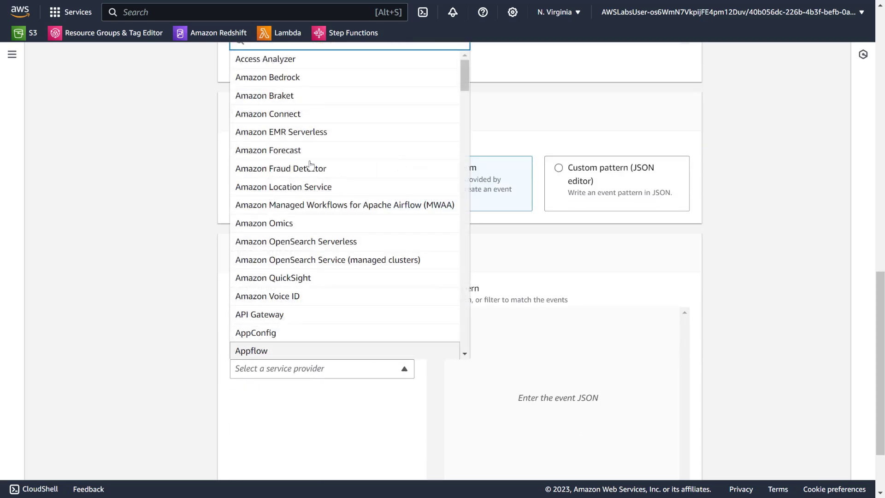
scroll(305, 318, down, 20)
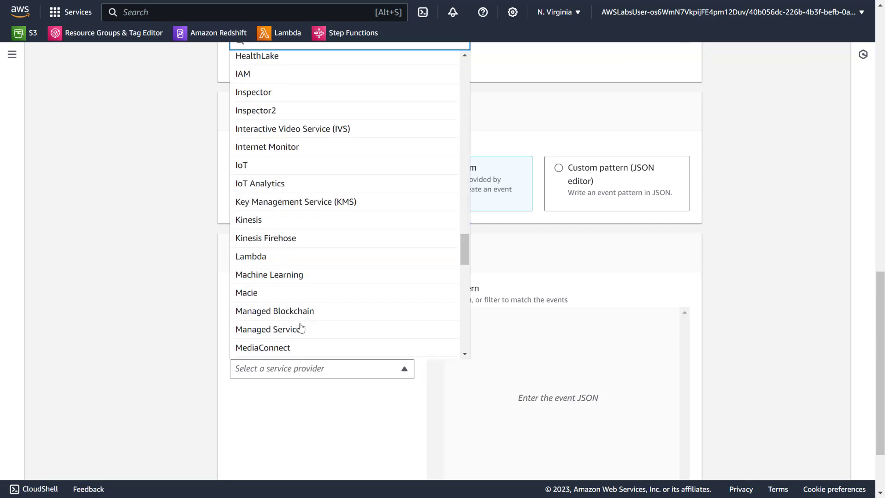
scroll(300, 327, up, 15)
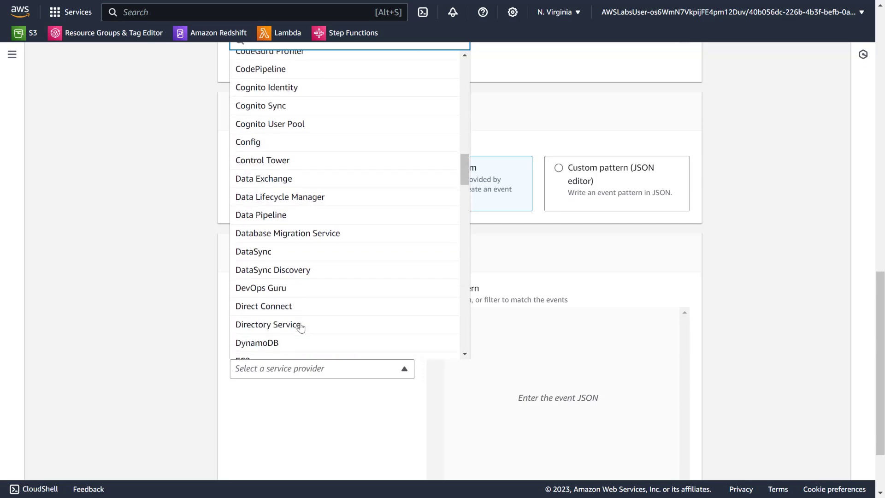
scroll(300, 327, up, 10)
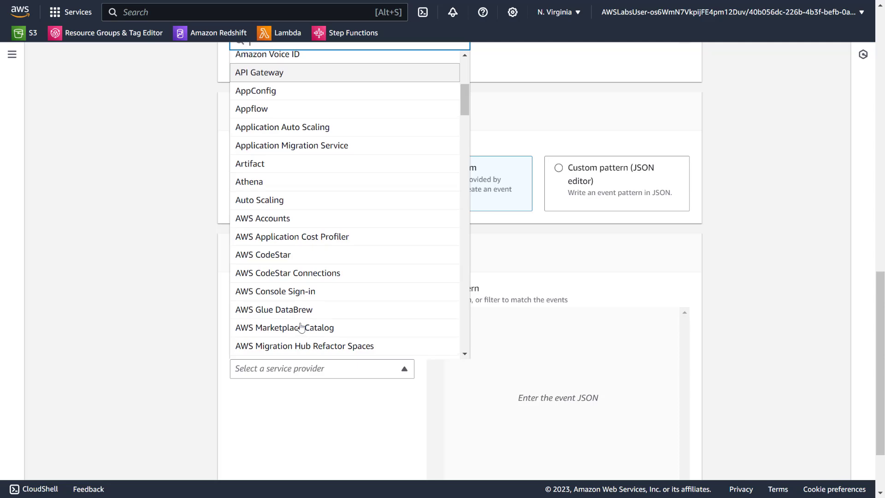
scroll(301, 327, down, 20)
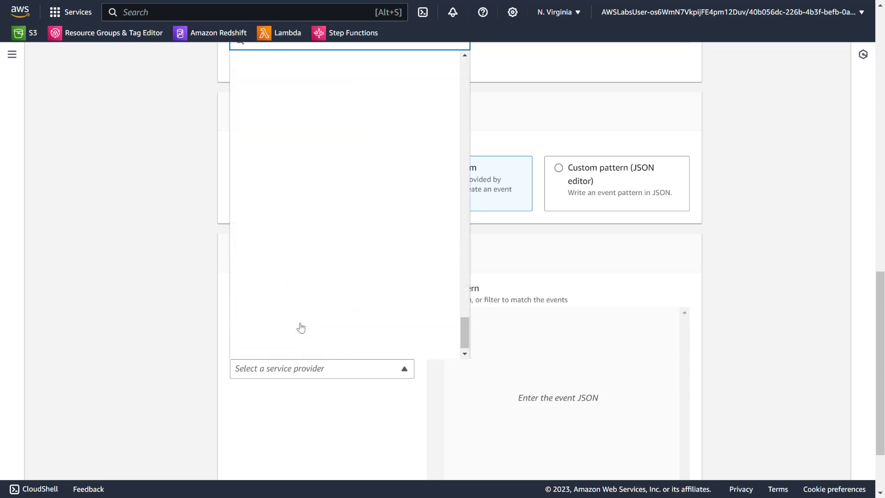
scroll(301, 327, up, 3)
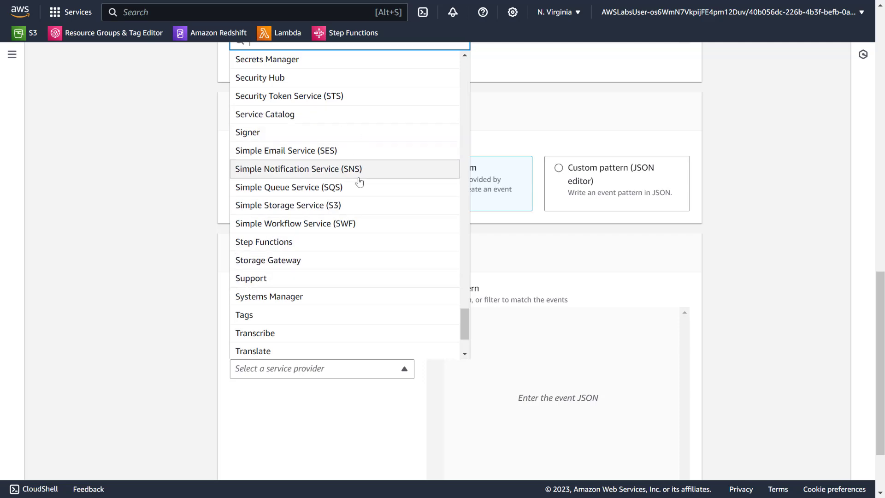
scroll(359, 183, up, 3)
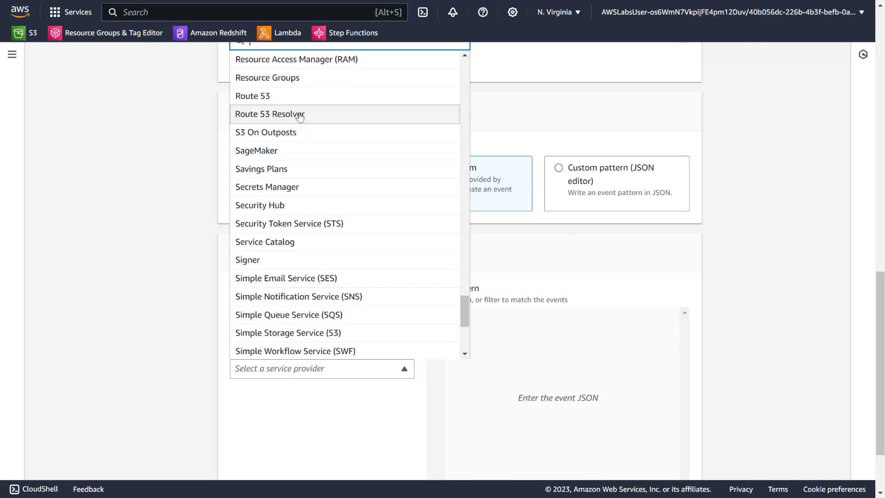
scroll(299, 116, up, 3)
scroll(299, 117, down, 5)
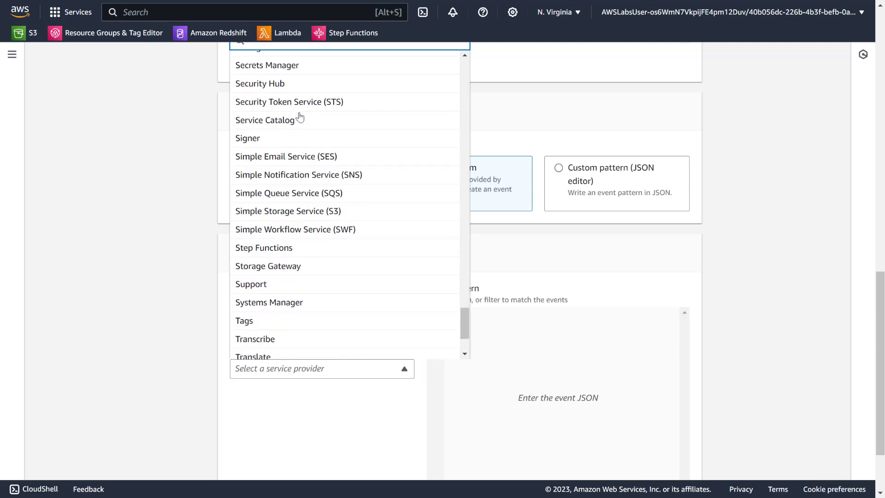
click(337, 217)
Set the event pattern's event type to Amazon S3 Event Notification and check the event specification options
scroll(198, 376, down, 2)
click(279, 346)
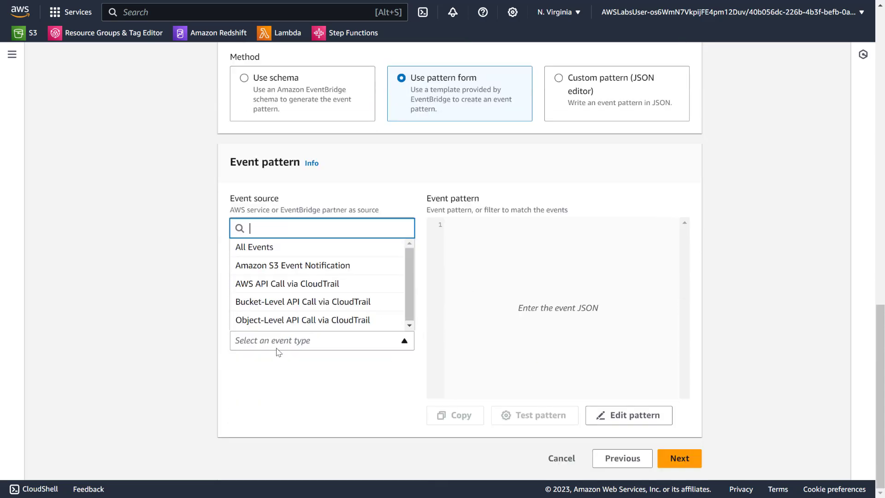
click(362, 265)
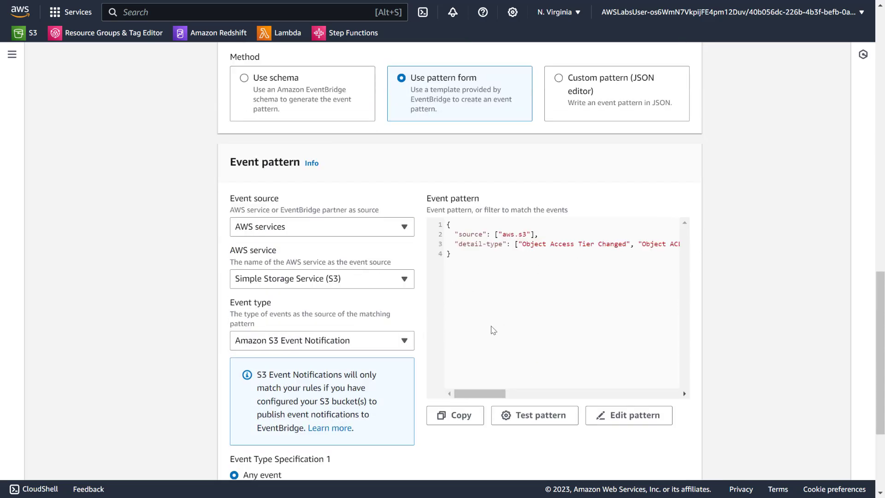
scroll(493, 330, down, 3)
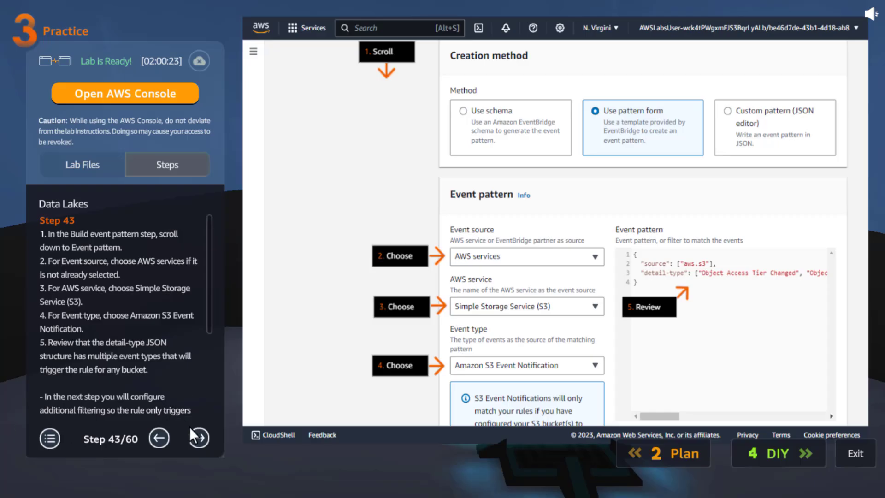
Advance the Cloud Quest lab guide to step 44, and in the AWS console limit the pattern to the specific event Object Created
click(195, 434)
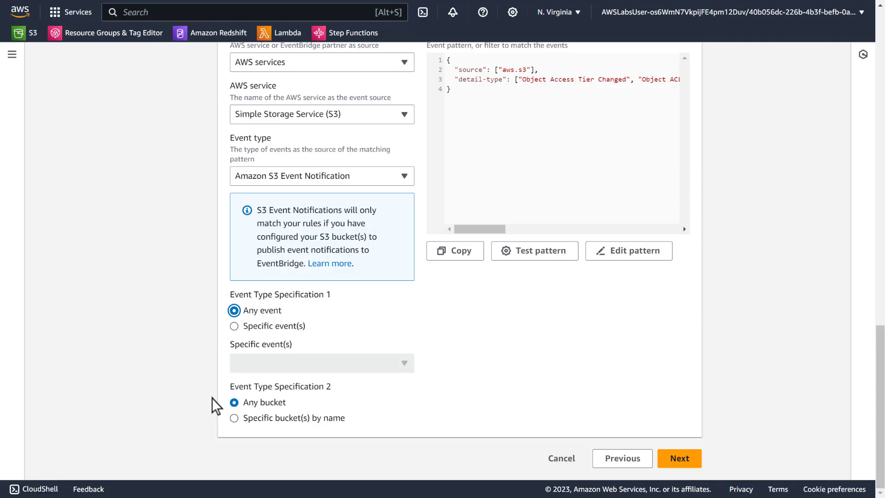
click(276, 326)
click(286, 369)
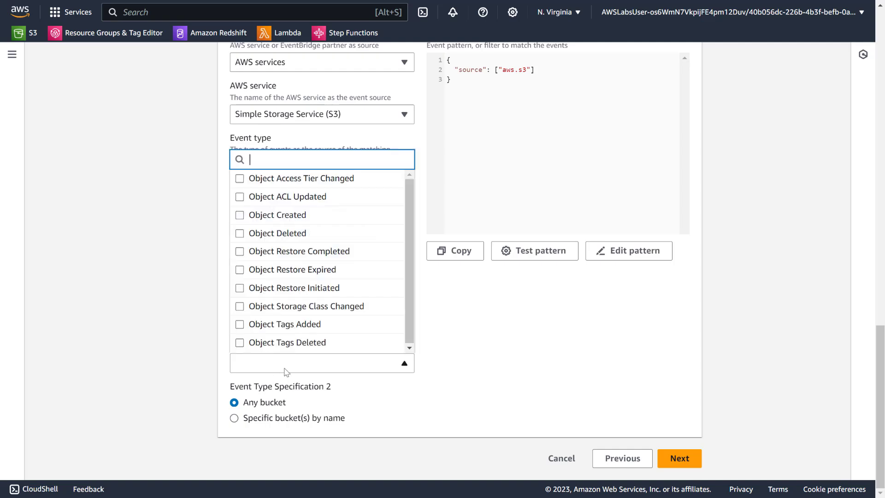
click(238, 218)
click(159, 322)
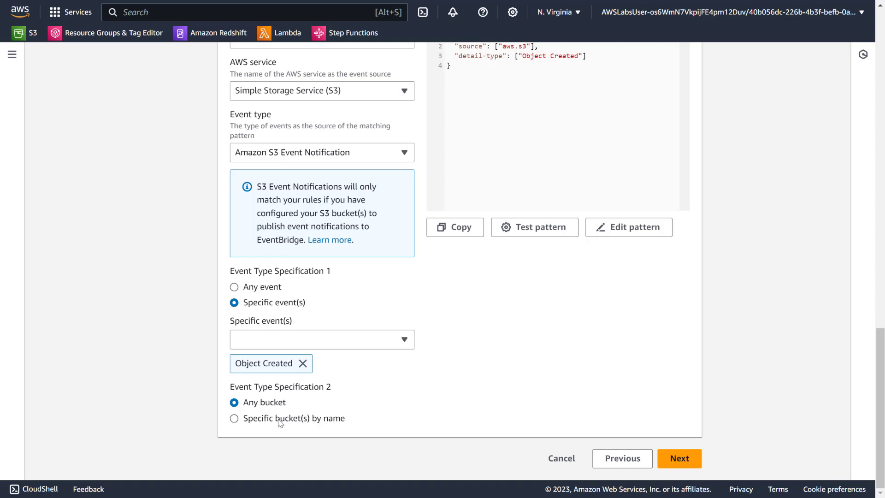
Restrict the event pattern to the specific bucket named rawbucket-3157
click(234, 418)
scroll(279, 421, down, 3)
click(279, 346)
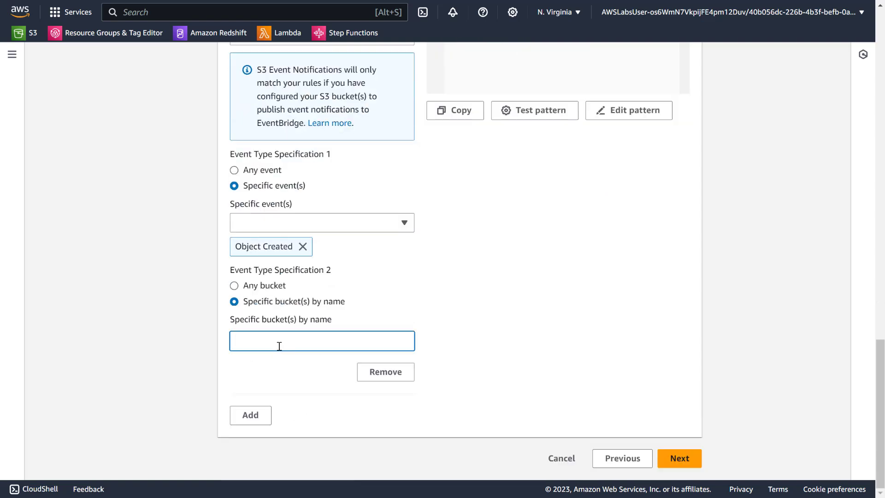
text(rawbucket-3157)
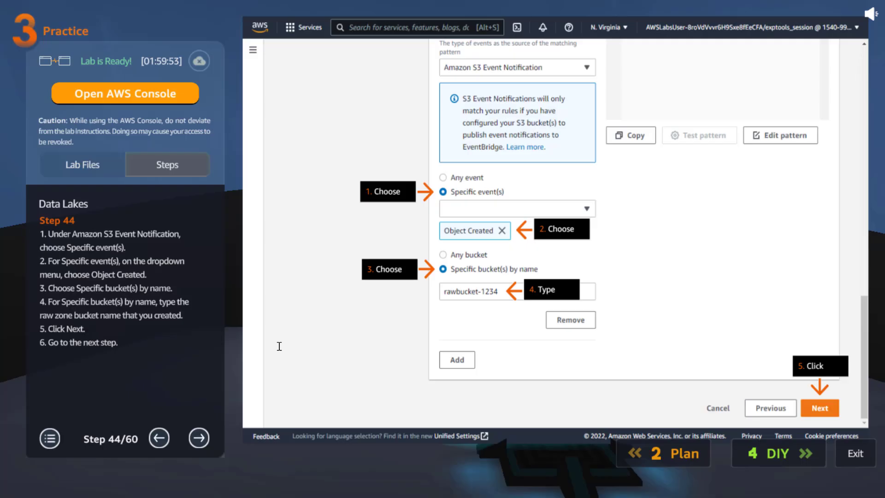
Switch to the Cloud Quest lab guide and read steps 45 to 50, from selecting the rule target to reviewing the Lambda function trigger
click(198, 433)
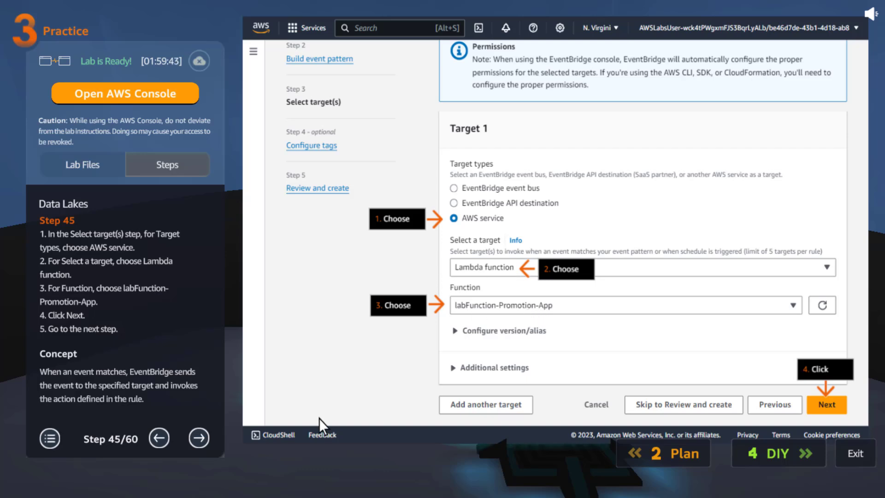
click(203, 433)
click(203, 433)
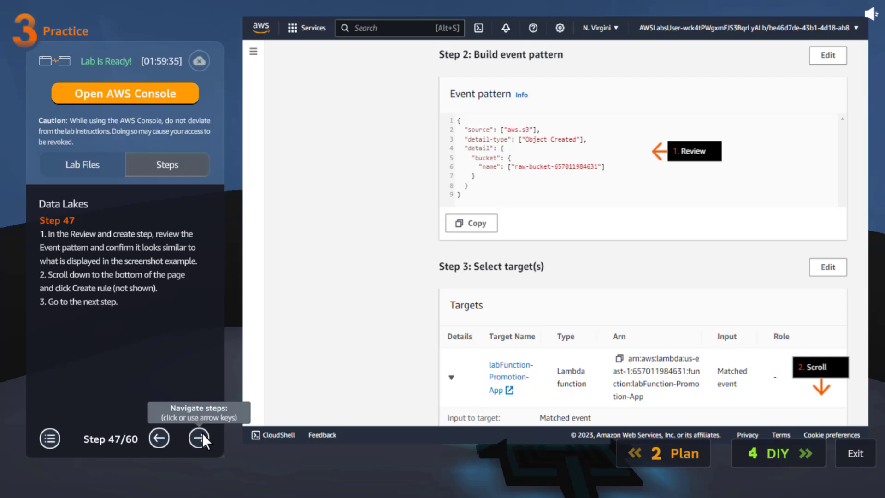
click(199, 437)
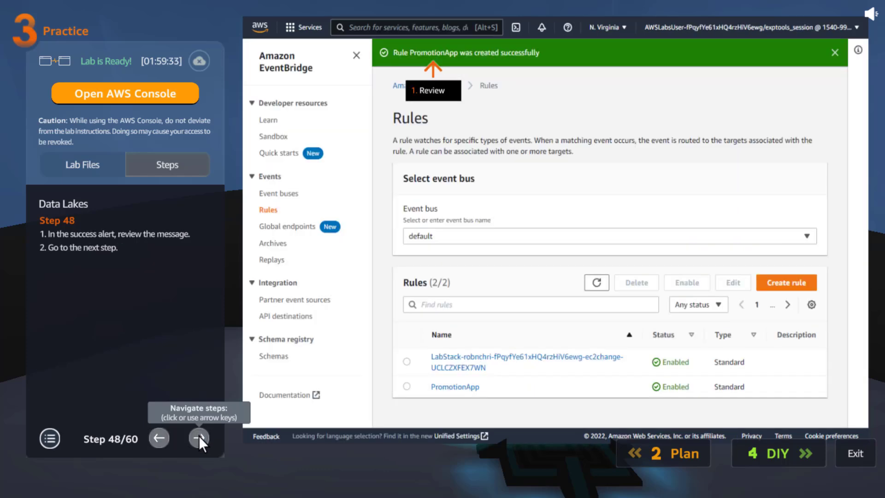
click(199, 437)
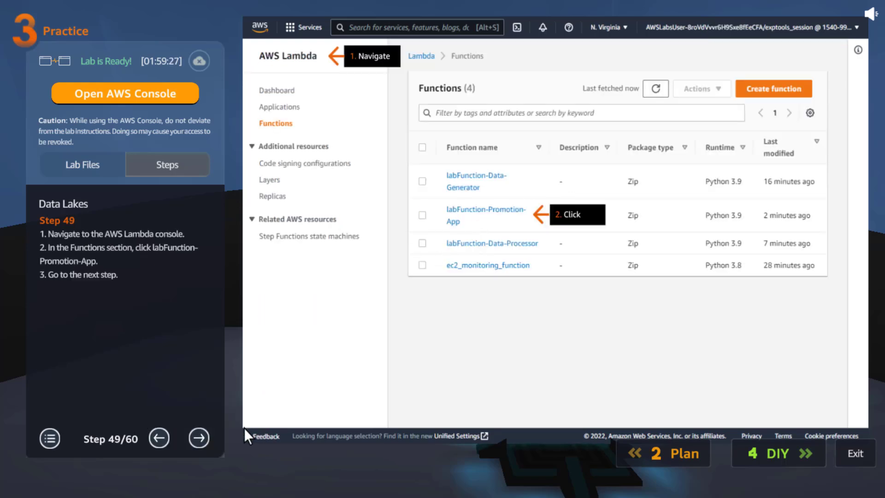
click(193, 444)
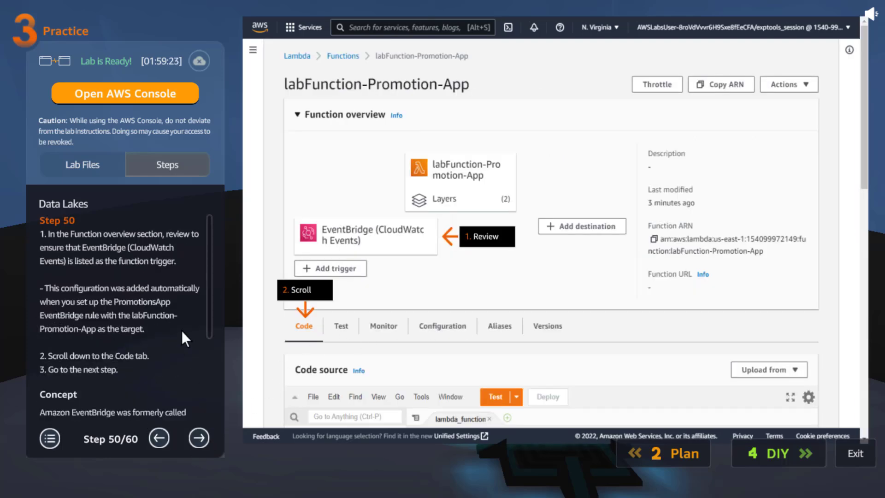
scroll(181, 330, down, 3)
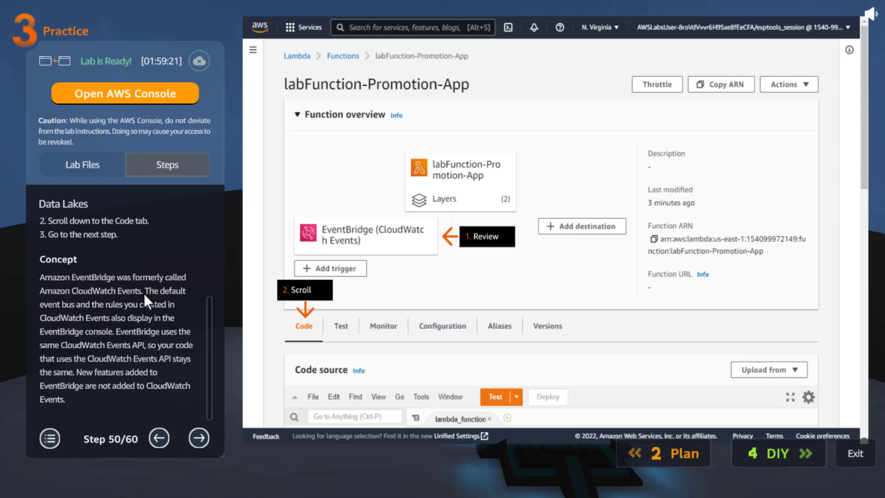
click(195, 434)
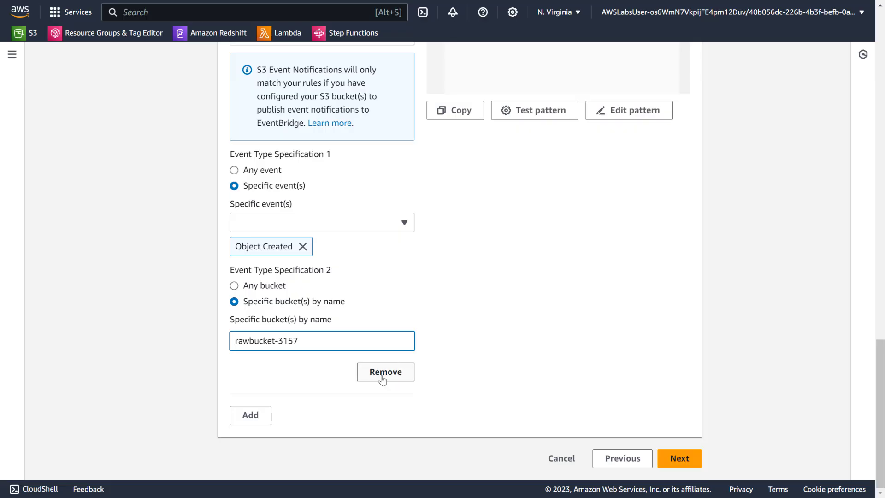
Return to the AWS console, proceed to target selection, and set the target to the Lambda function labFunction-Promotion-App
click(673, 455)
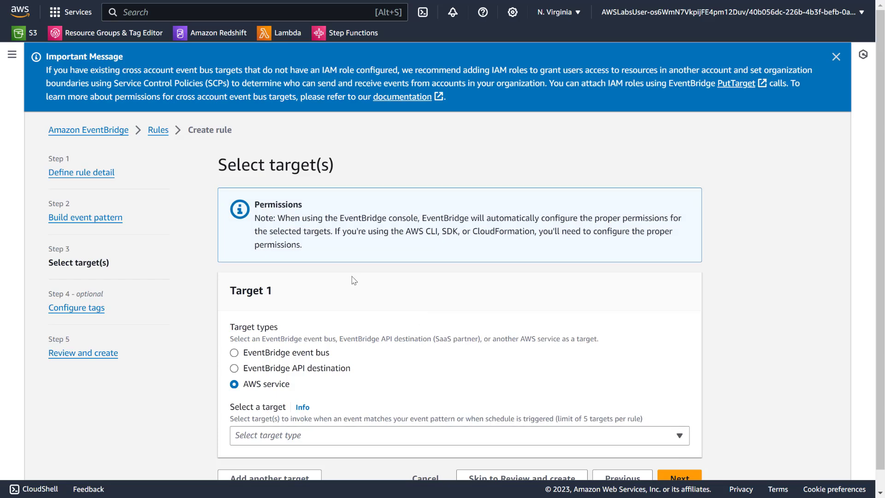
click(300, 413)
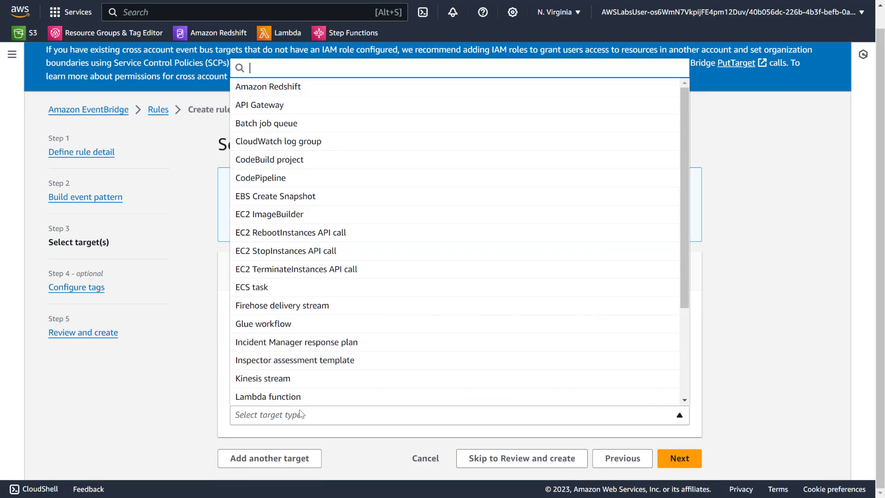
click(239, 396)
scroll(201, 399, down, 2)
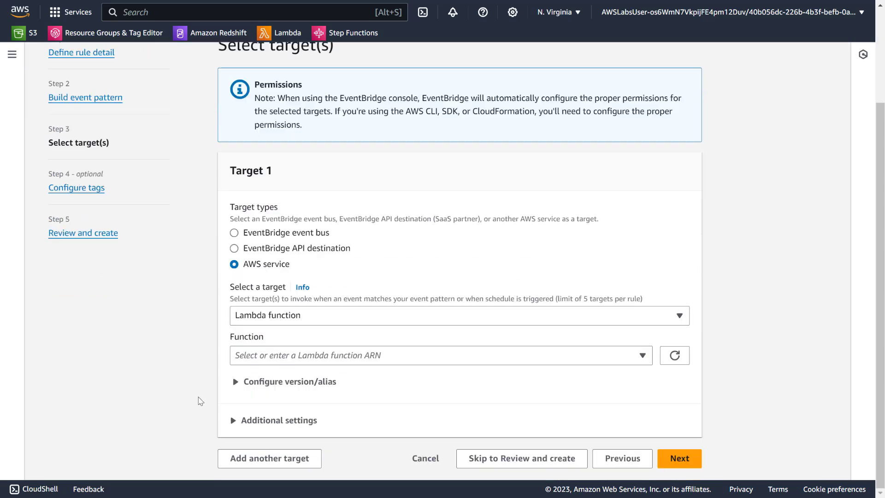
click(313, 357)
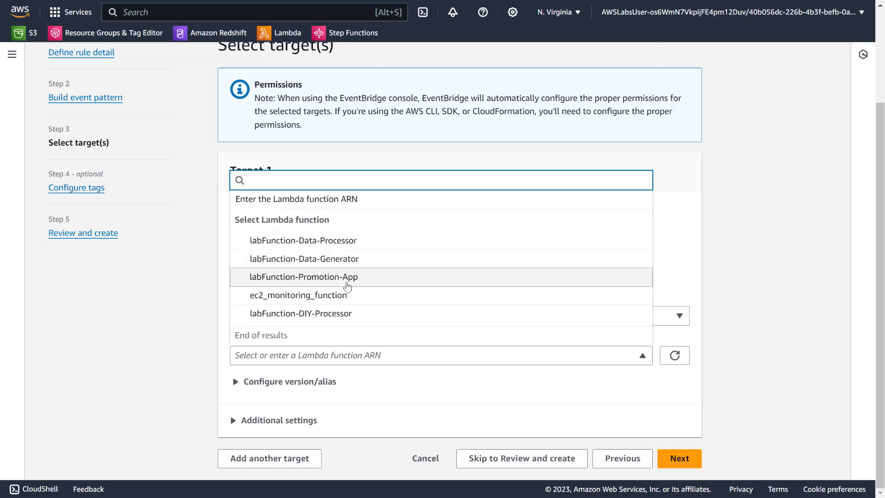
click(346, 279)
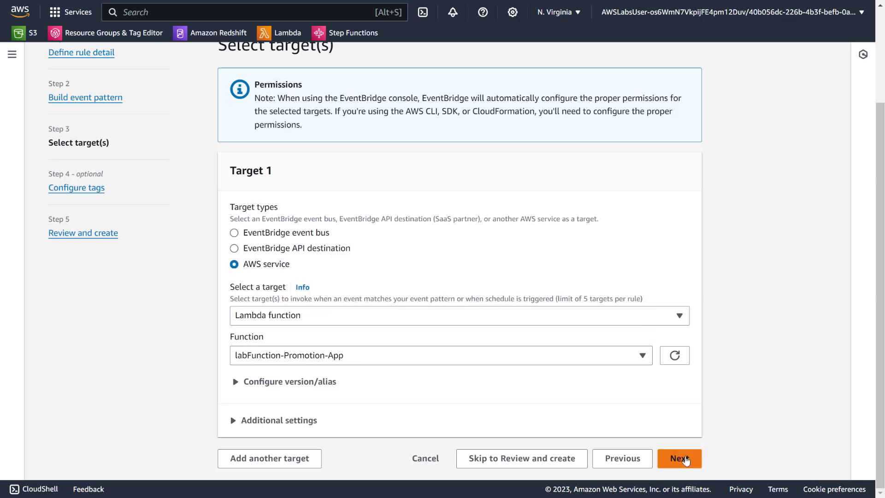
Continue without adding tags, review the event pattern and target, and create the rule
click(685, 459)
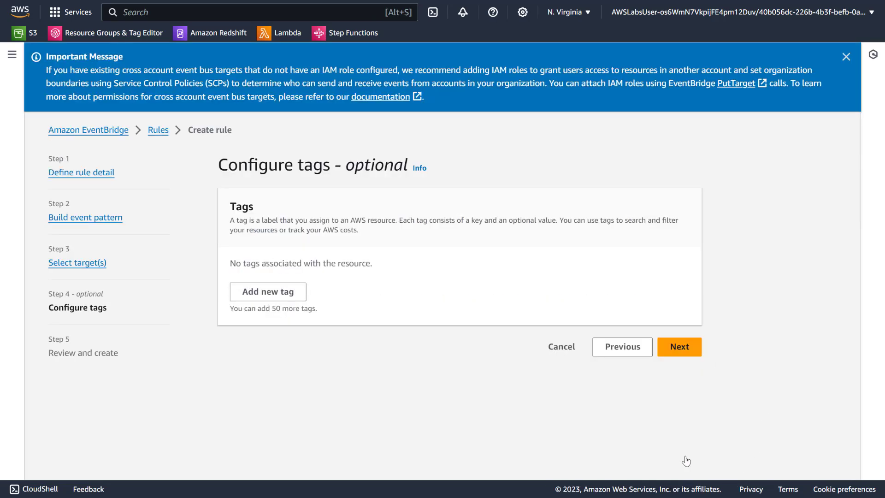
click(688, 347)
scroll(686, 353, down, 5)
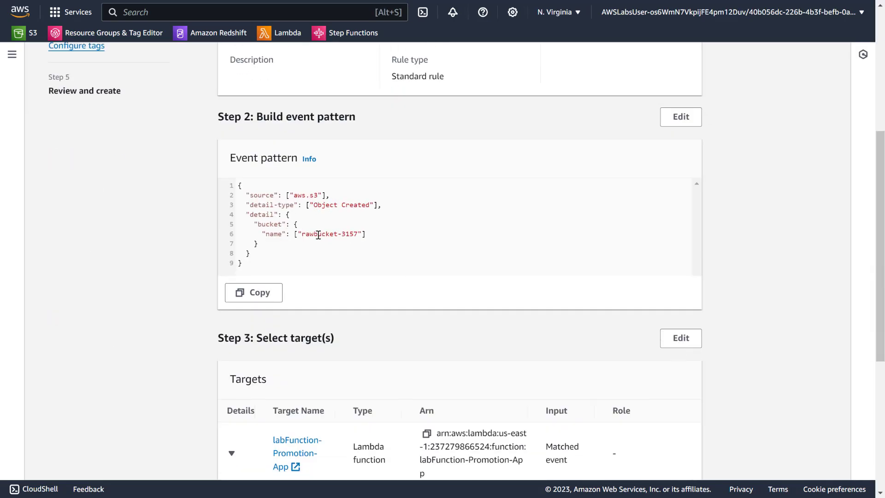
scroll(337, 235, down, 5)
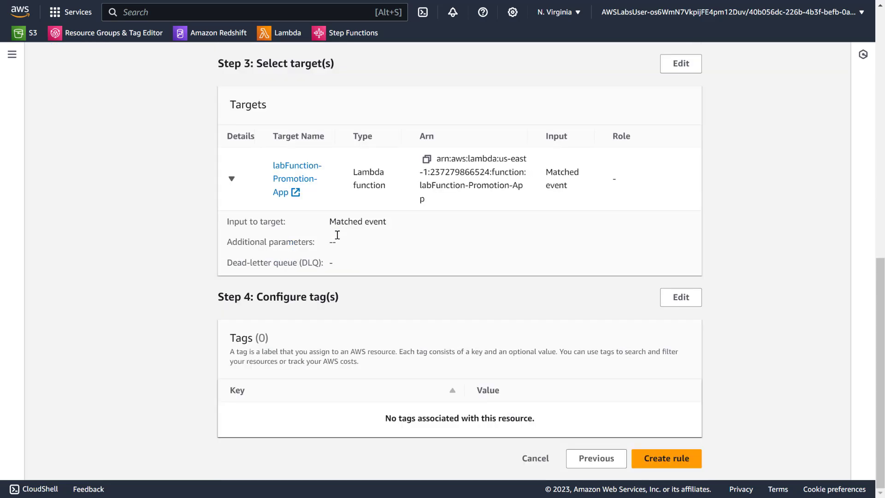
click(664, 460)
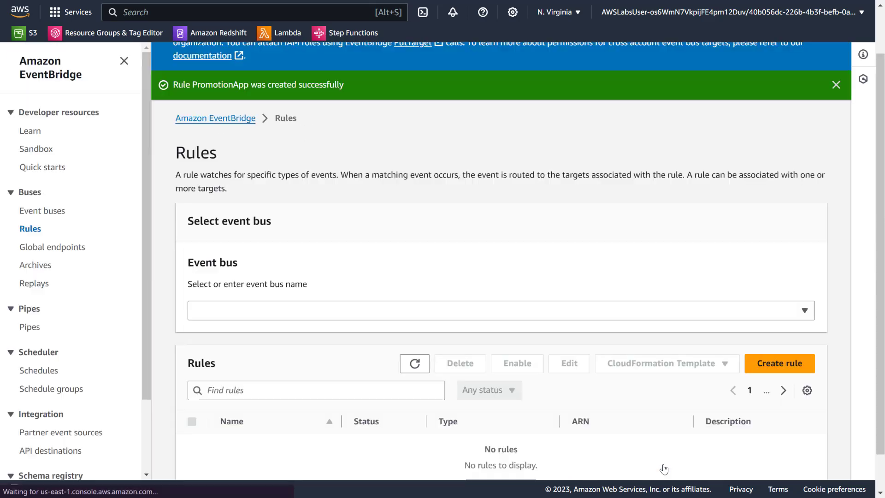
Check the EventBridge rules list, switch to the Lambda functions list, and open labFunction-Promotion-App
scroll(387, 373, down, 2)
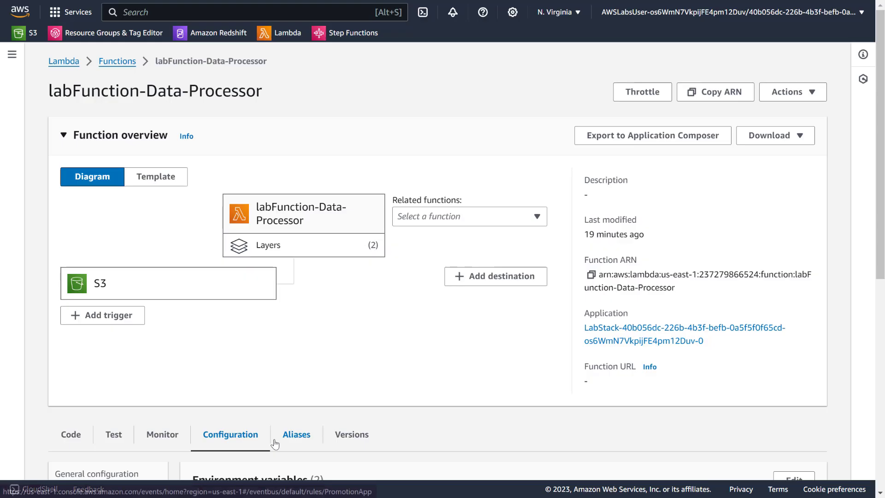
click(119, 62)
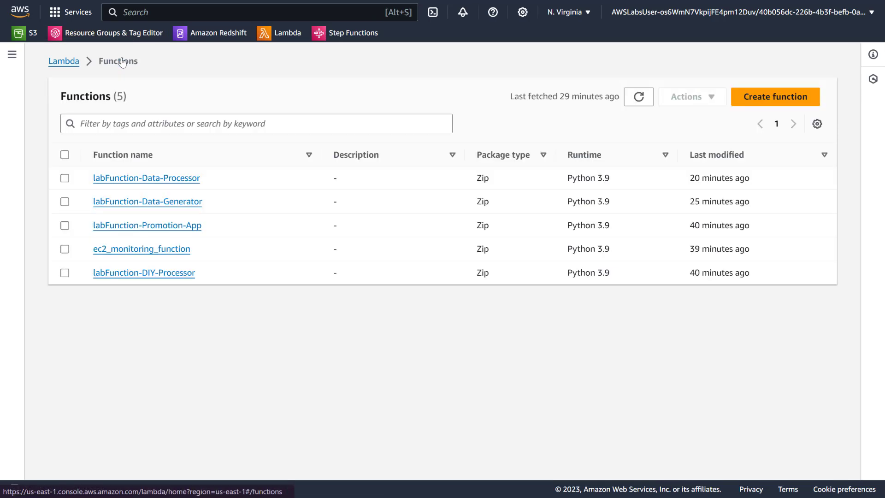
click(170, 226)
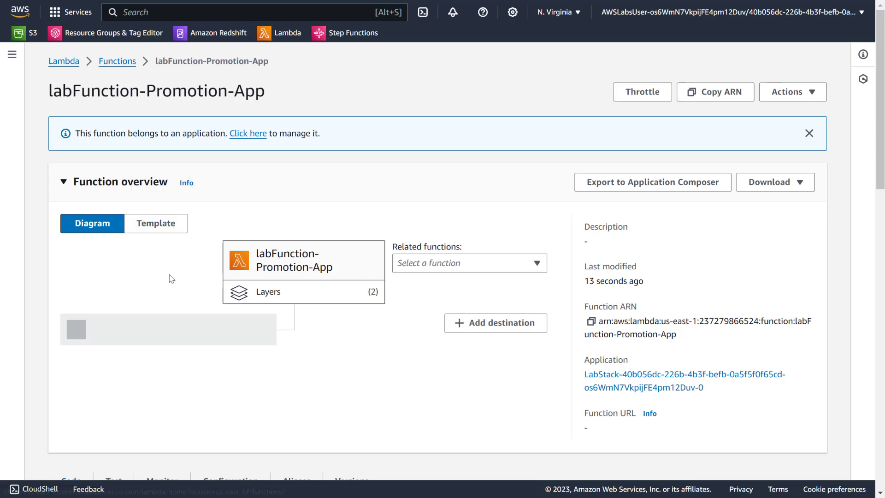
Review labFunction-Promotion-App's EventBridge trigger in the function overview and examine the download_file and process_file logic in its lambda_function code
scroll(172, 278, down, 3)
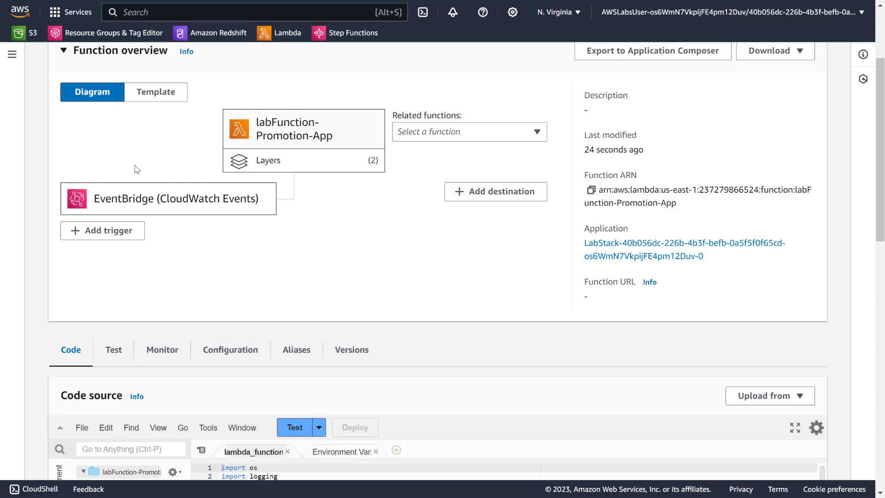
scroll(219, 251, down, 5)
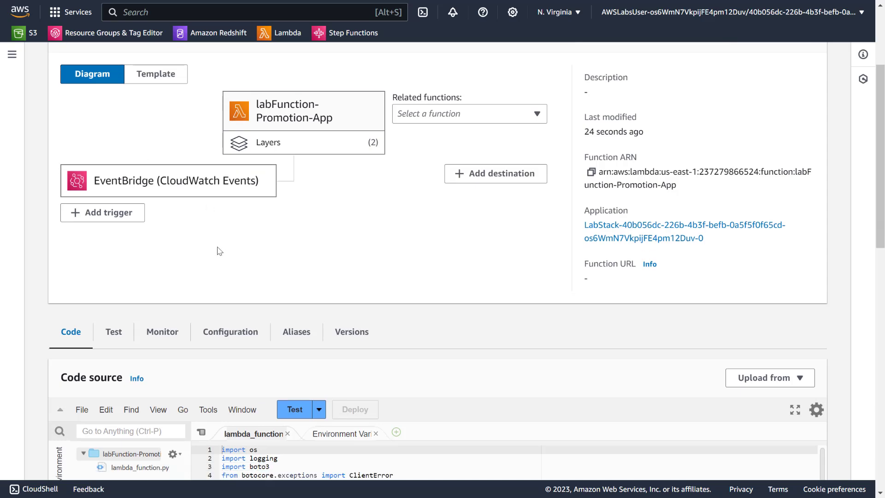
scroll(220, 251, up, 3)
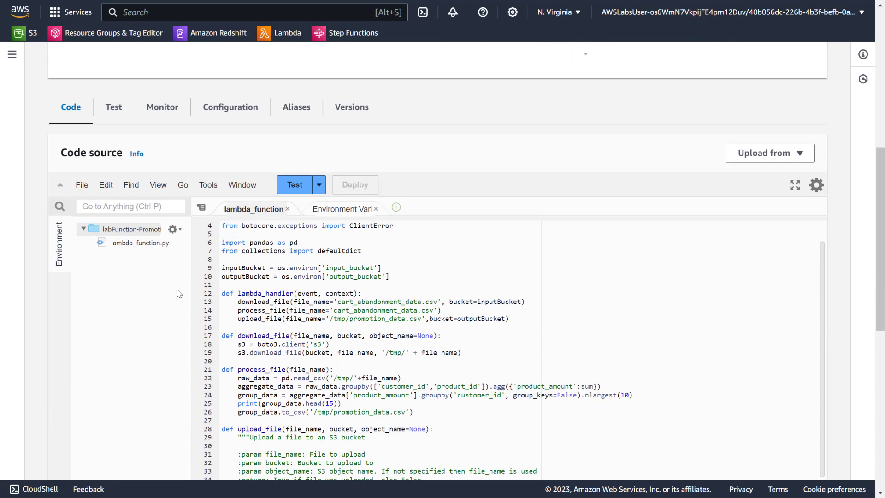
scroll(180, 294, down, 3)
double_click(277, 196)
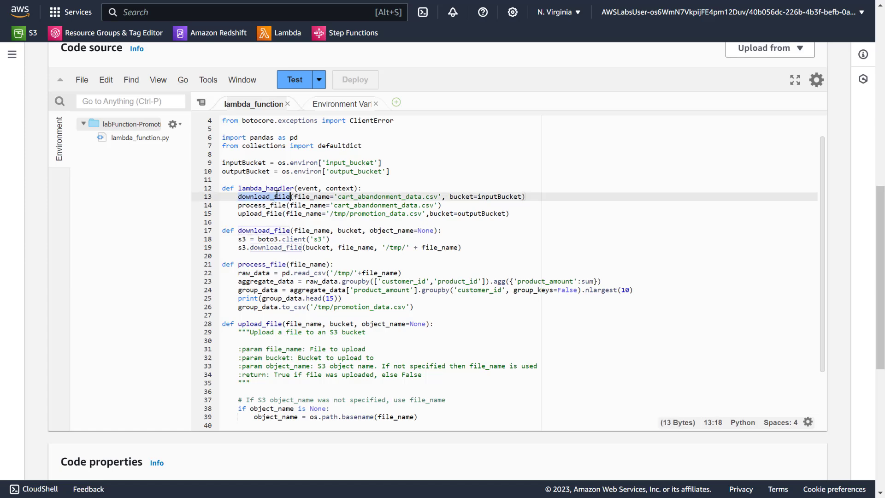
double_click(269, 205)
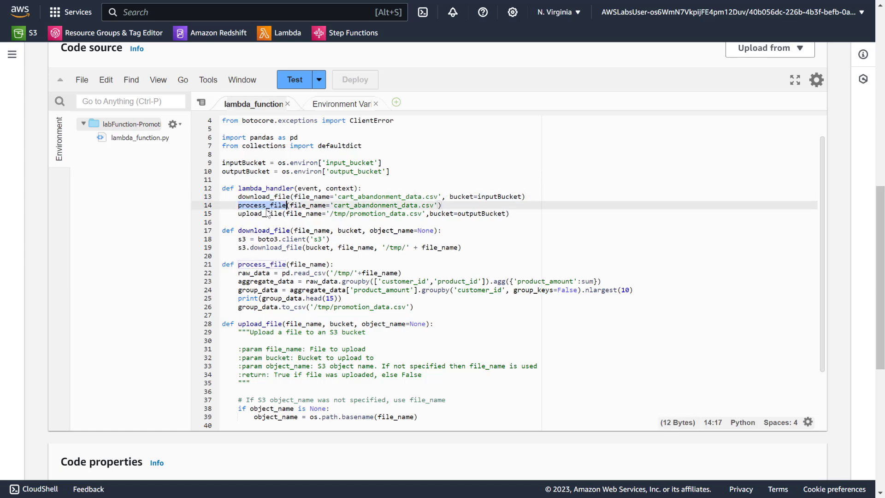
scroll(365, 296, down, 5)
scroll(365, 297, up, 5)
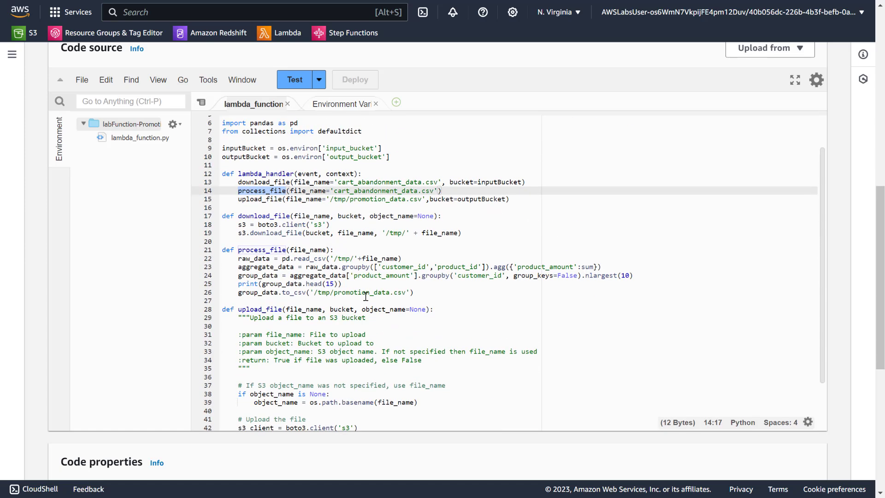
scroll(366, 296, up, 3)
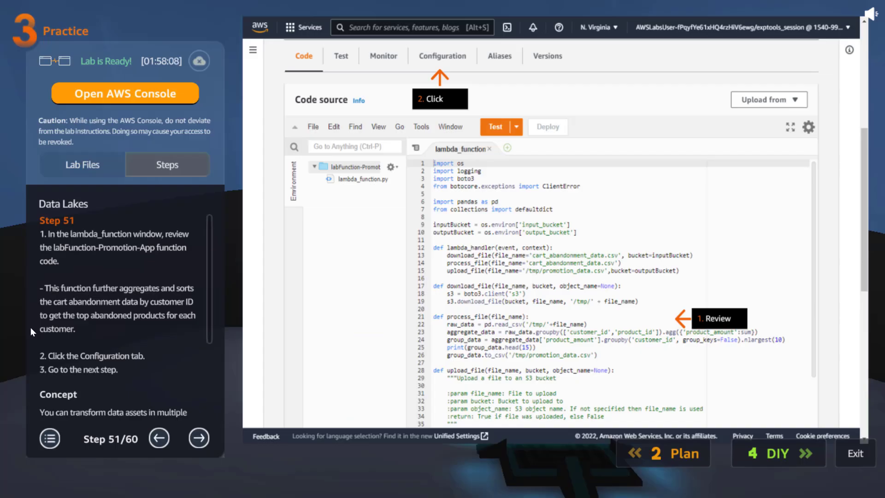
Switch to the Cloud Quest lab guide and read steps 51 to 60, from the function code review to the promotion_data.csv download
scroll(33, 332, down, 3)
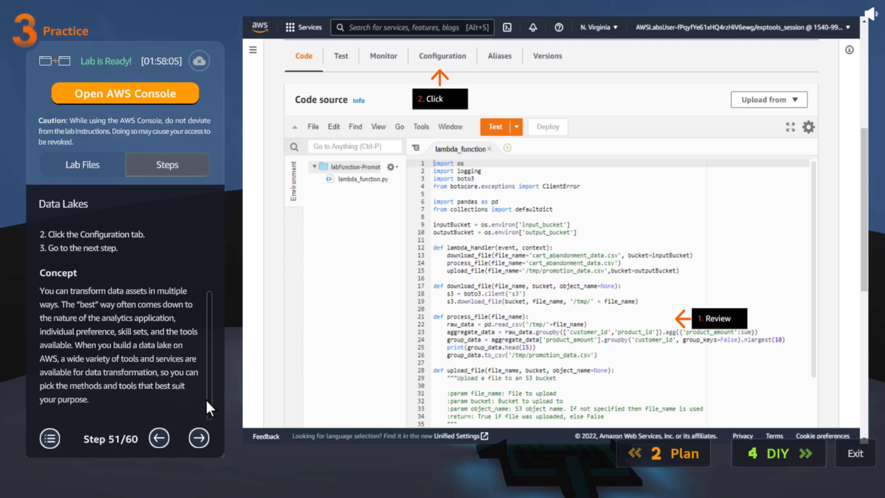
click(198, 438)
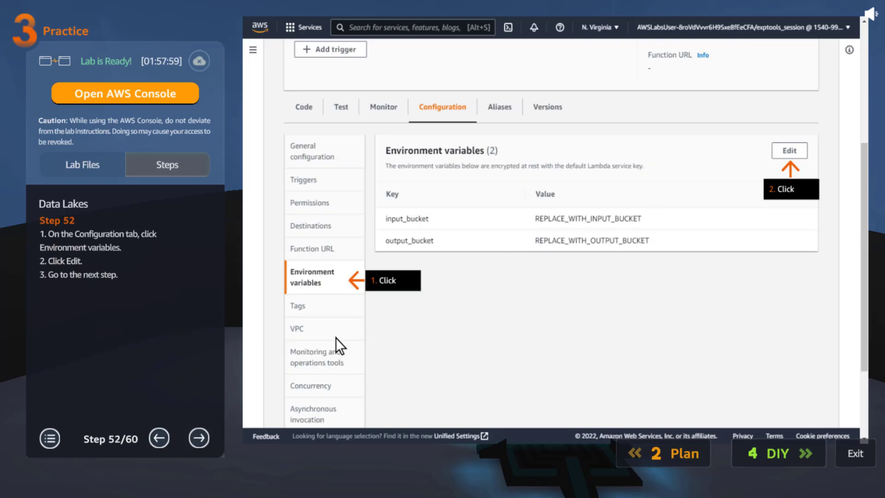
click(199, 437)
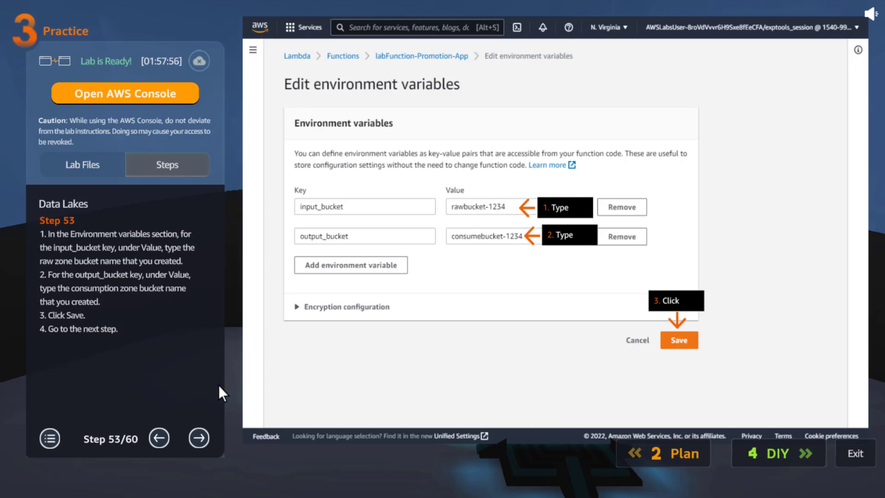
click(202, 435)
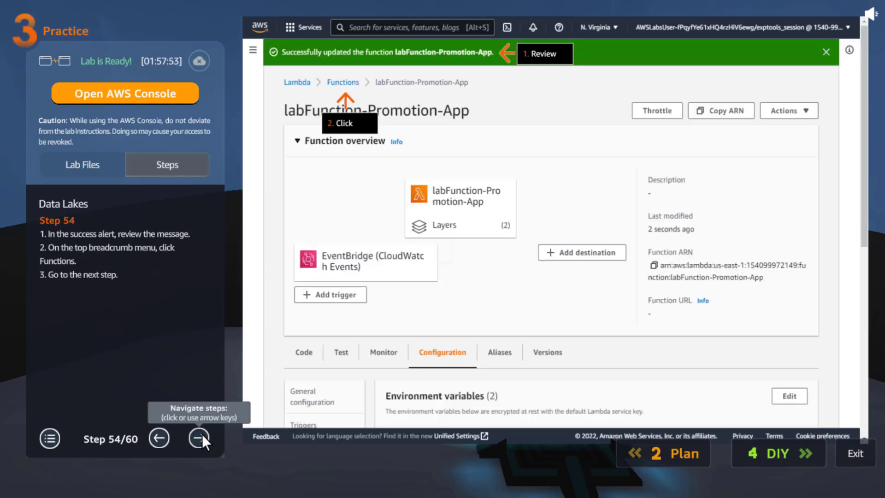
click(202, 435)
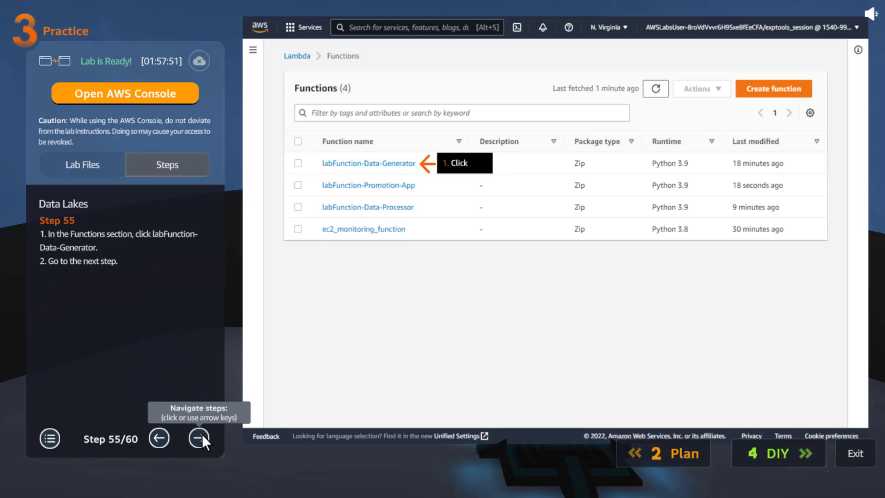
click(202, 435)
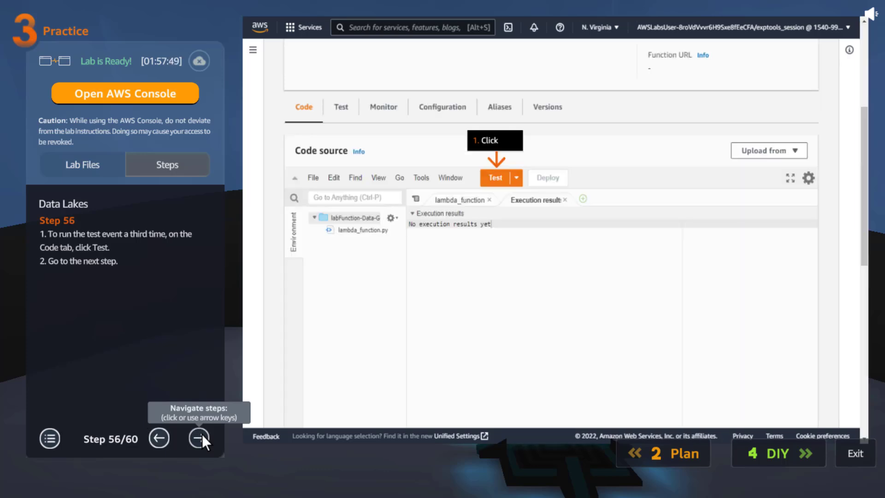
click(202, 435)
click(201, 436)
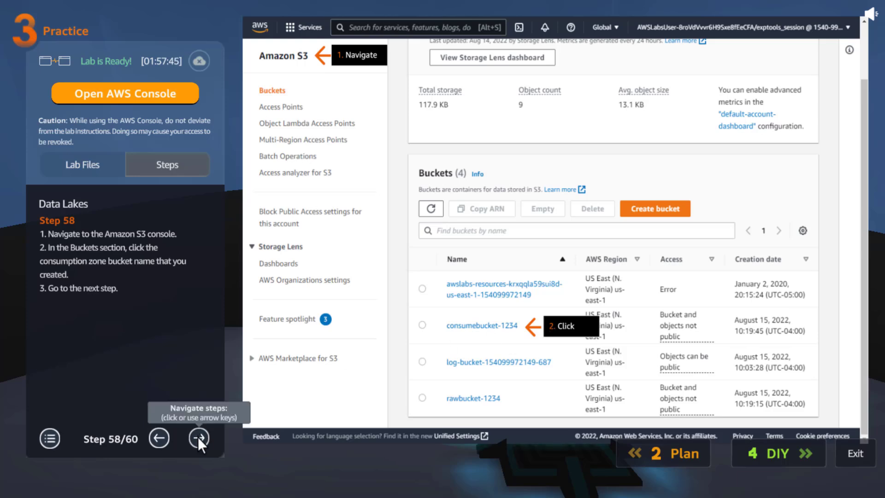
click(197, 437)
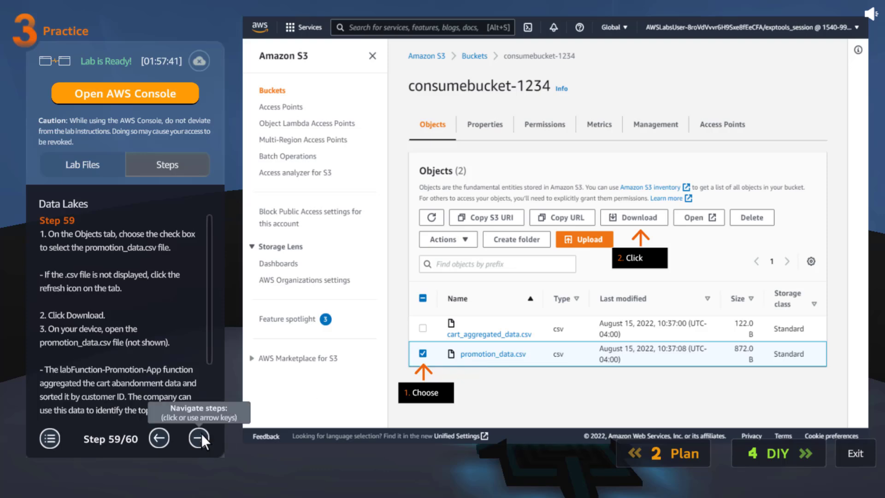
scroll(162, 358, down, 3)
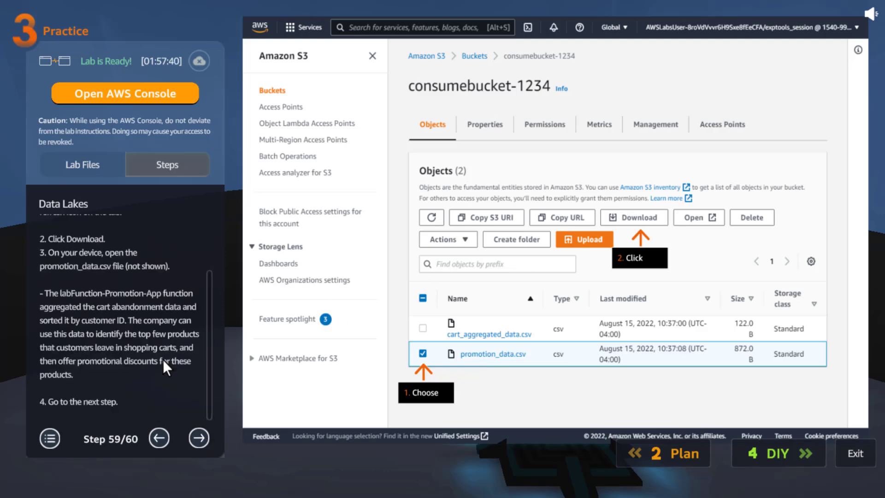
click(203, 437)
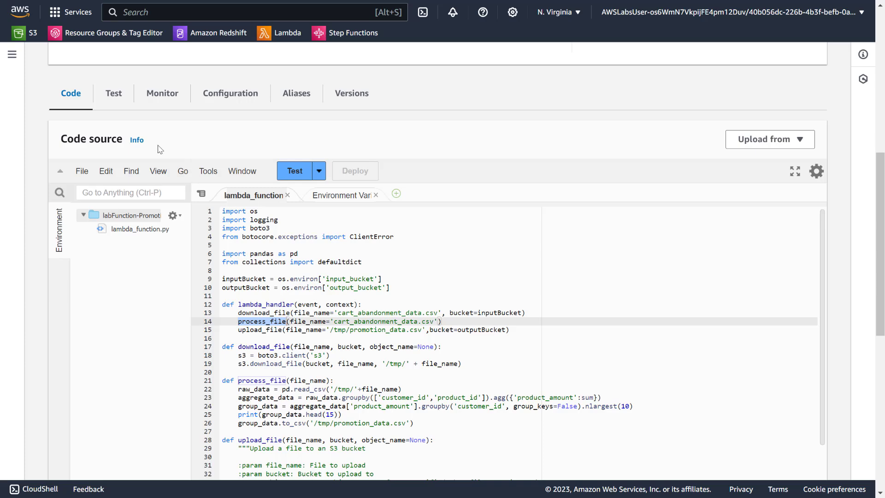
Return to the AWS console, edit labFunction-Promotion-App's environment variables, set input_bucket to rawbucket-3157, and copy that value
click(232, 101)
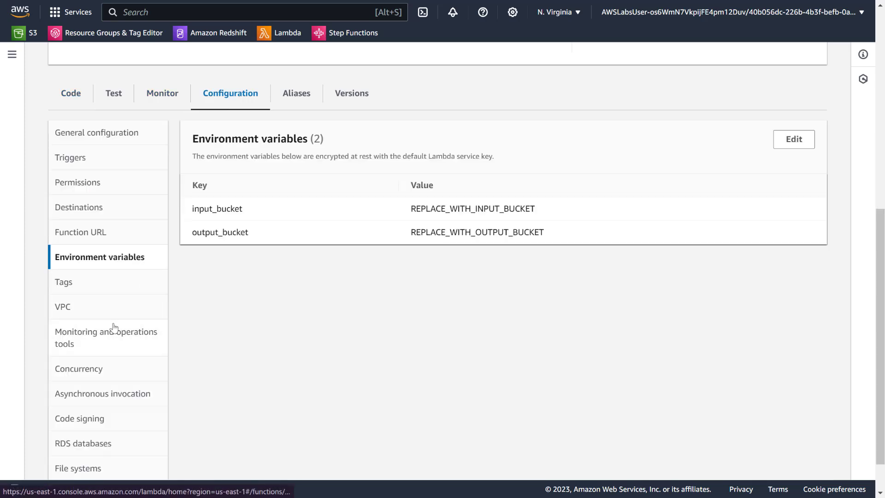
click(793, 144)
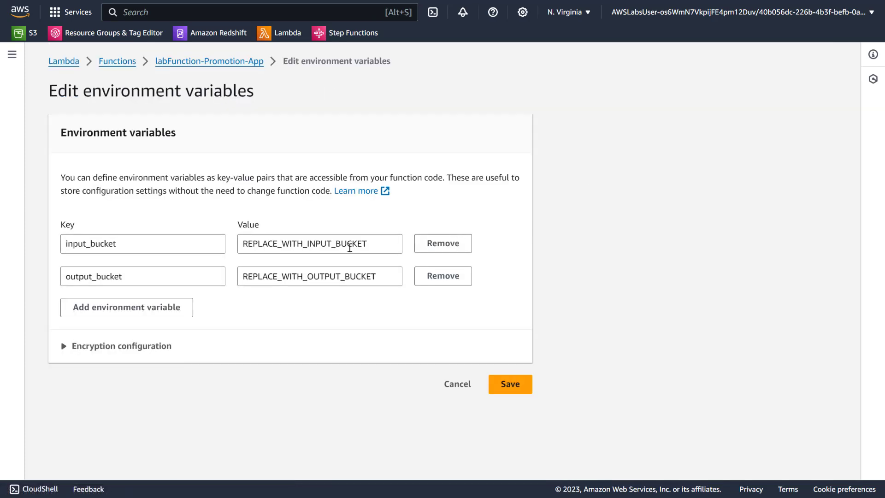
double_click(347, 247)
text(permanently delete)
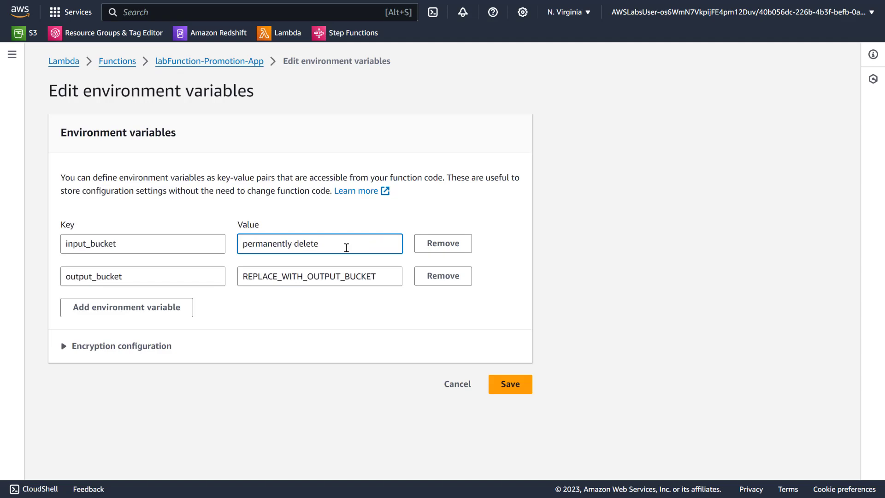
key(ctrl+z)
text(rawbucket-3157)
key(ctrl+a)
key(ctrl+c)
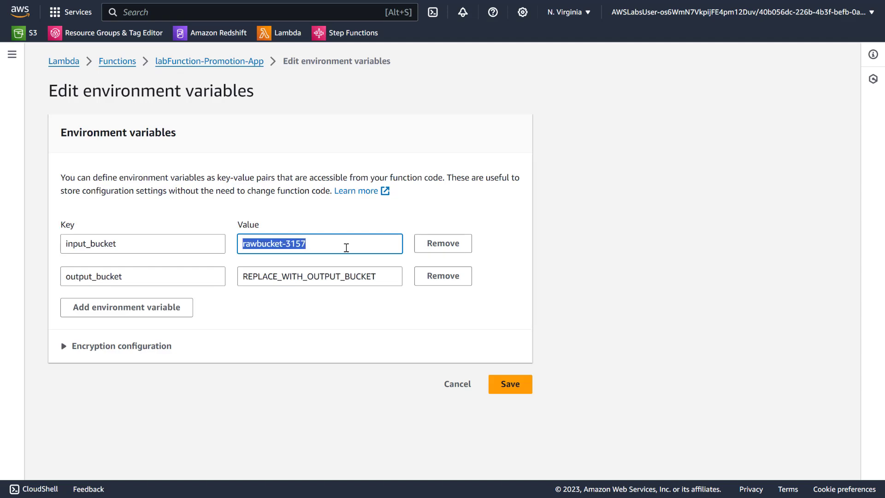
Set the output_bucket environment variable to consumebucket-3157, save the changes, and dismiss the success message
double_click(333, 282)
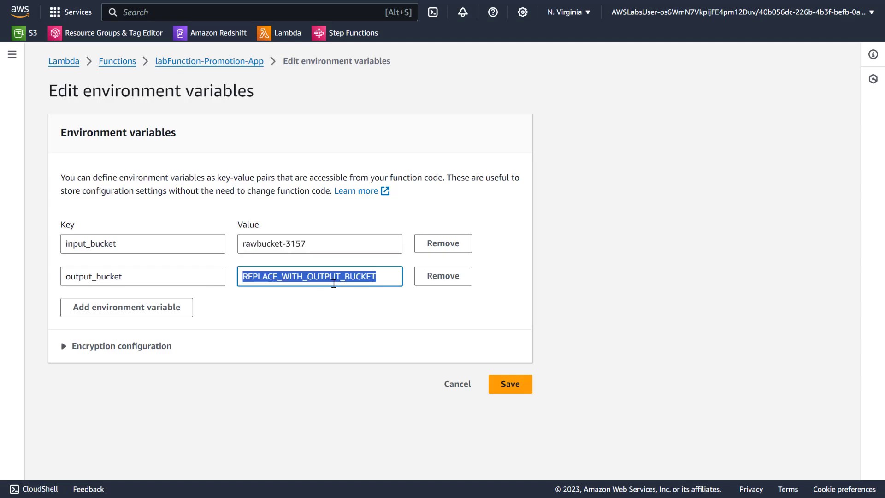
key(ctrl+v)
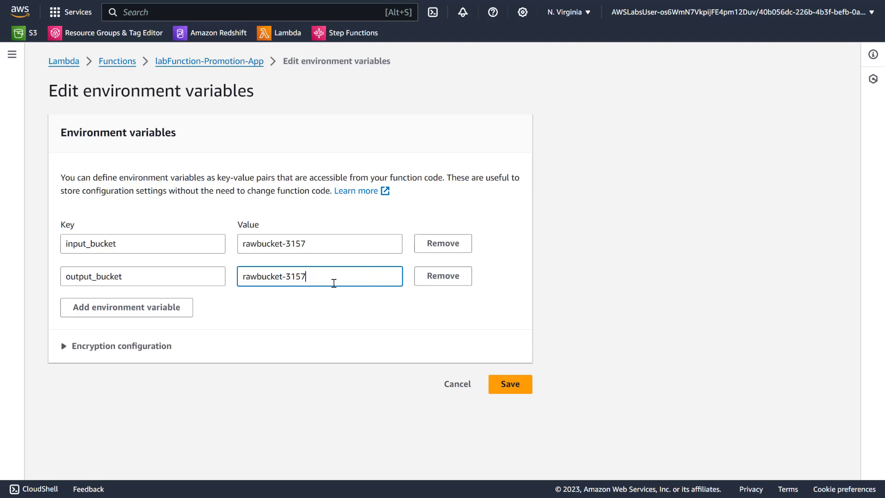
click(259, 277)
key(BackSpace)
key(BackSpace)
key(BackSpace)
text(consume)
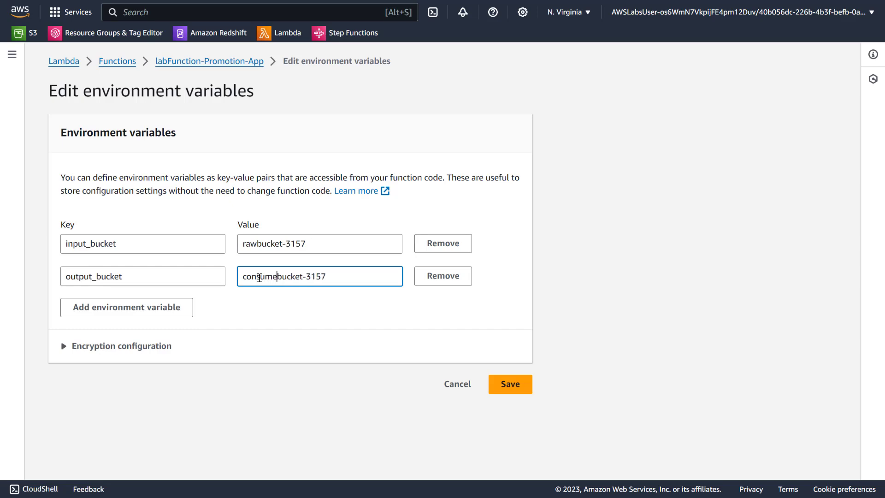
click(510, 383)
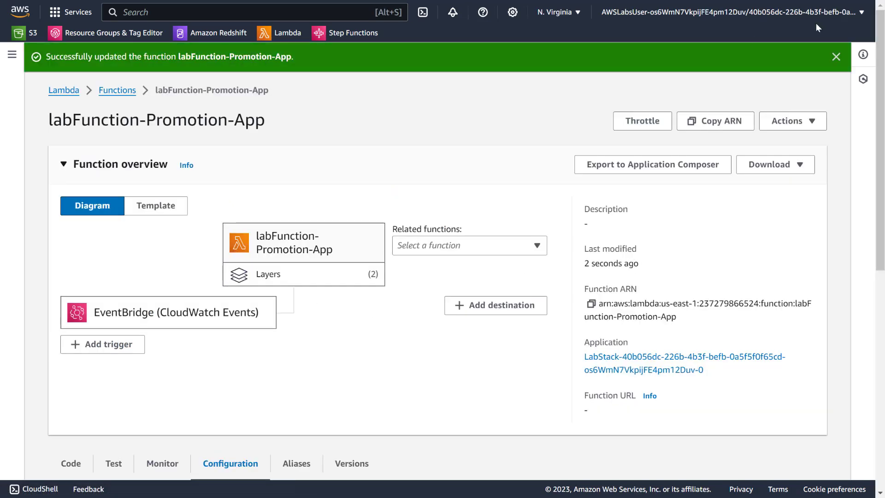
click(835, 56)
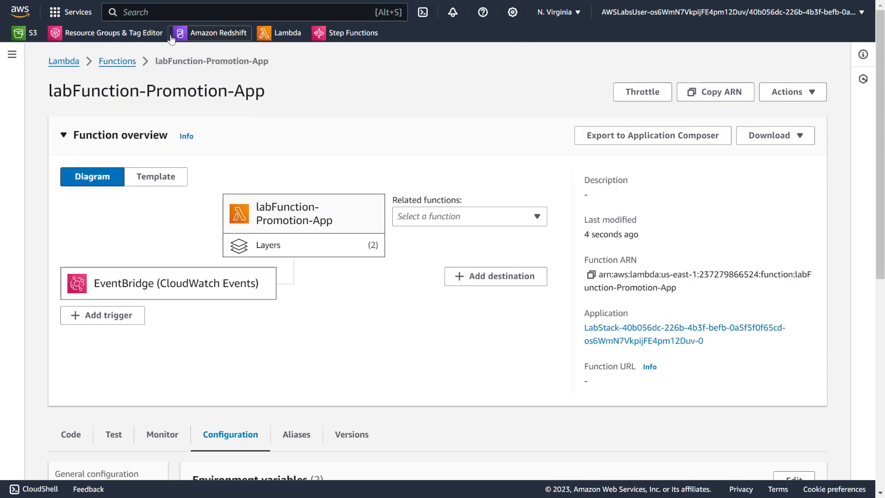
Open labFunction-Data-Generator from the Lambda functions list, run its test event, and review the execution results
click(118, 61)
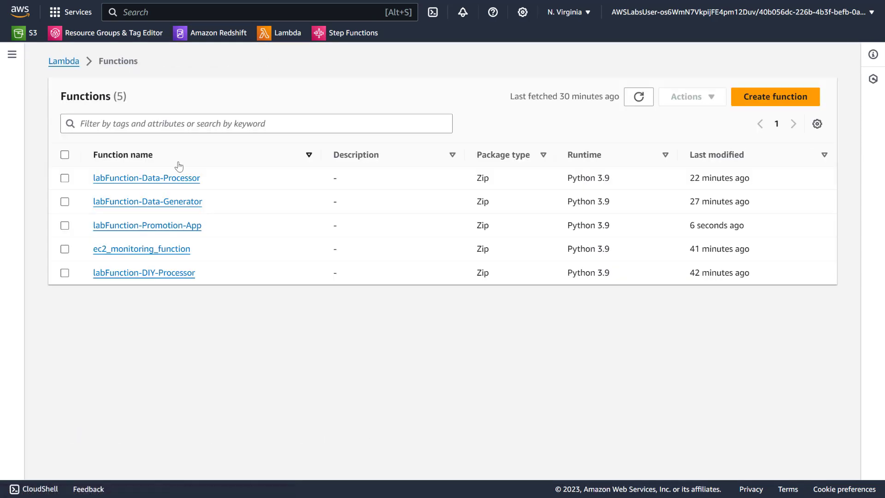
click(182, 203)
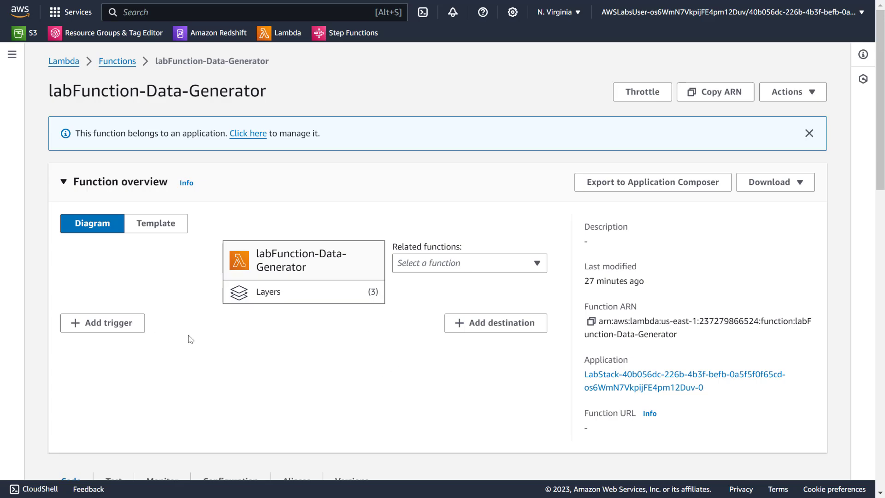
scroll(190, 339, down, 5)
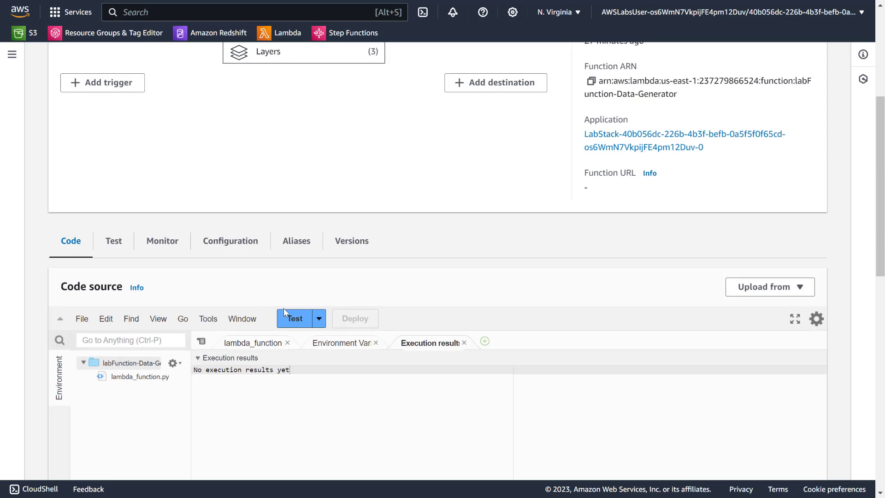
click(291, 324)
scroll(184, 386, down, 5)
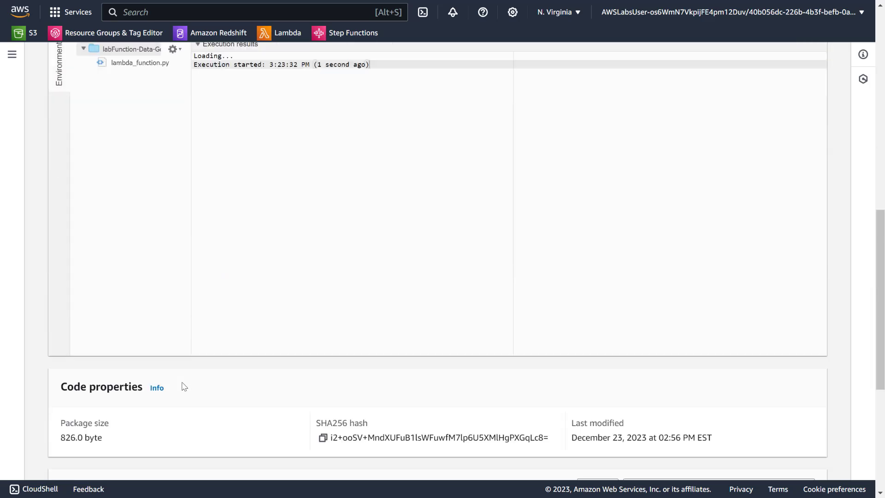
scroll(184, 386, up, 1)
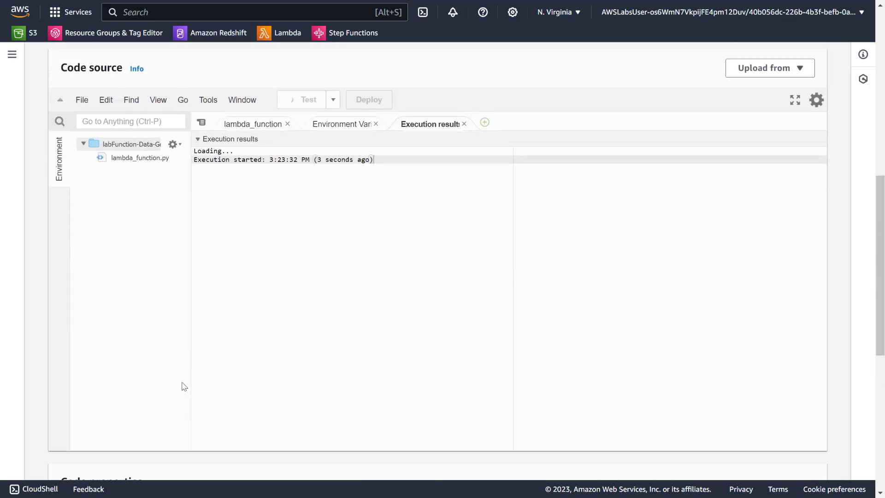
scroll(184, 386, down, 1)
scroll(184, 386, up, 1)
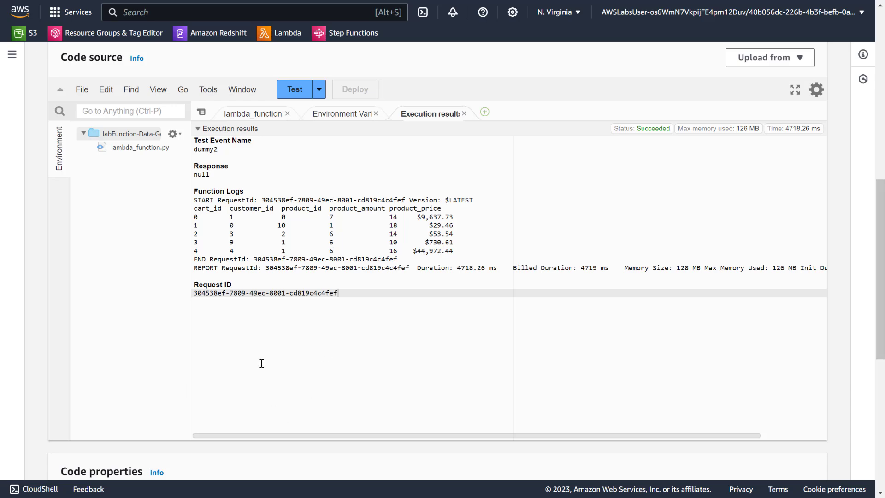
Switch to the S3 console and open rawbucket-3157 to check the last-modified time of cart_abandonment_data.csv
key(ctrl+Tab)
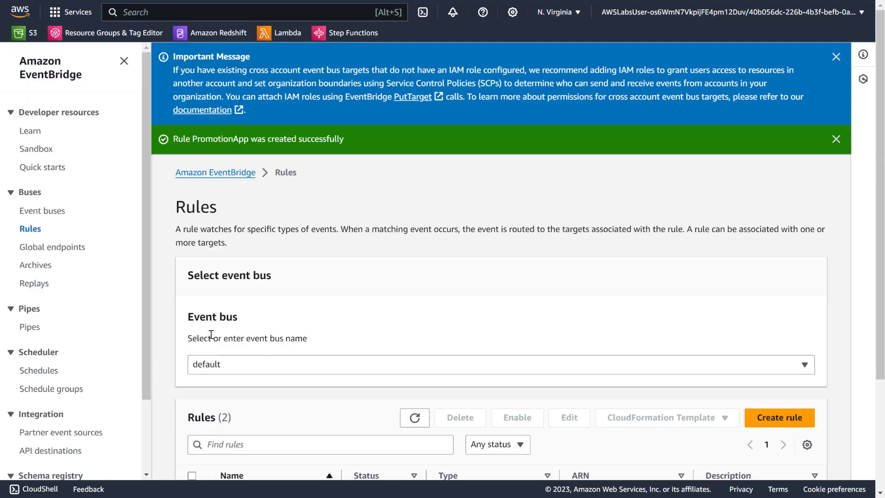
key(ctrl+Tab)
key(ctrl+Tab)
key(ctrl+Tab)
key(ctrl+Tab)
click(32, 33)
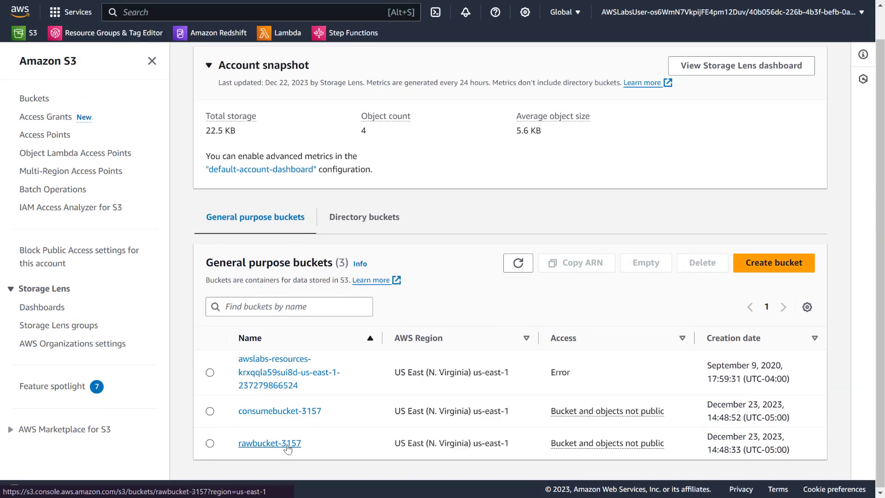
click(286, 445)
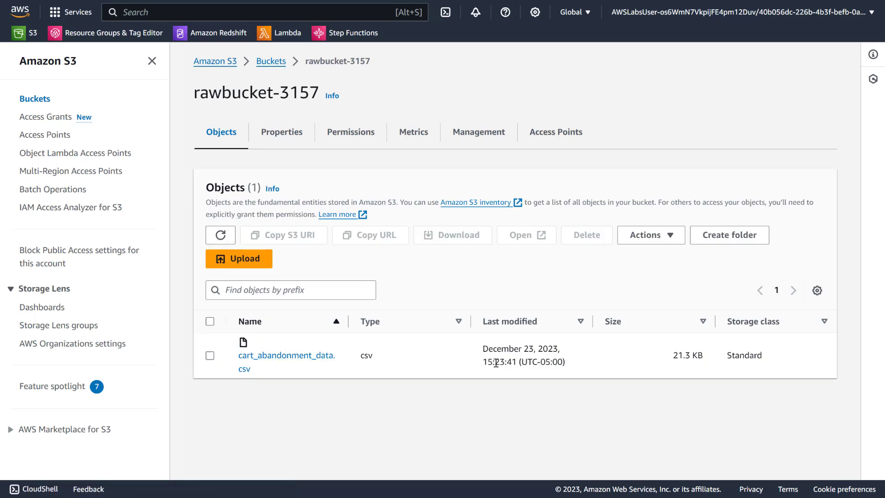
Open consumebucket-3157 from the bucket list and widen its Name column to check the files' last-modified times
click(270, 62)
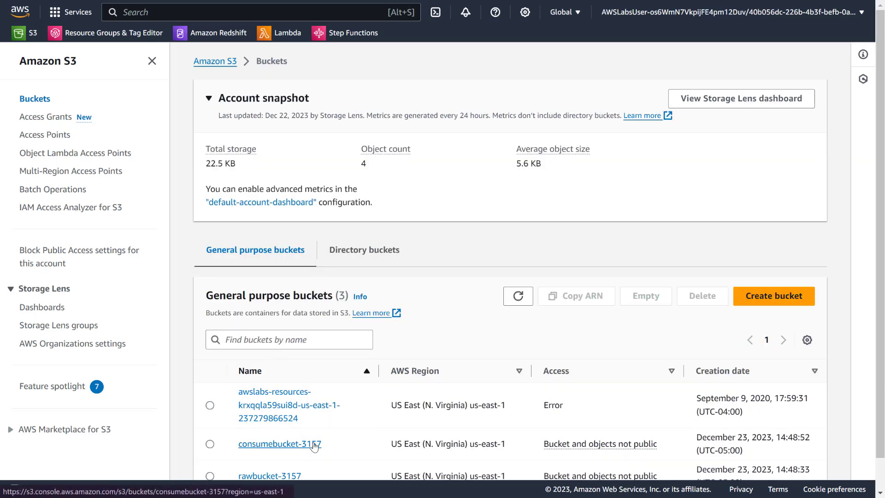
click(300, 385)
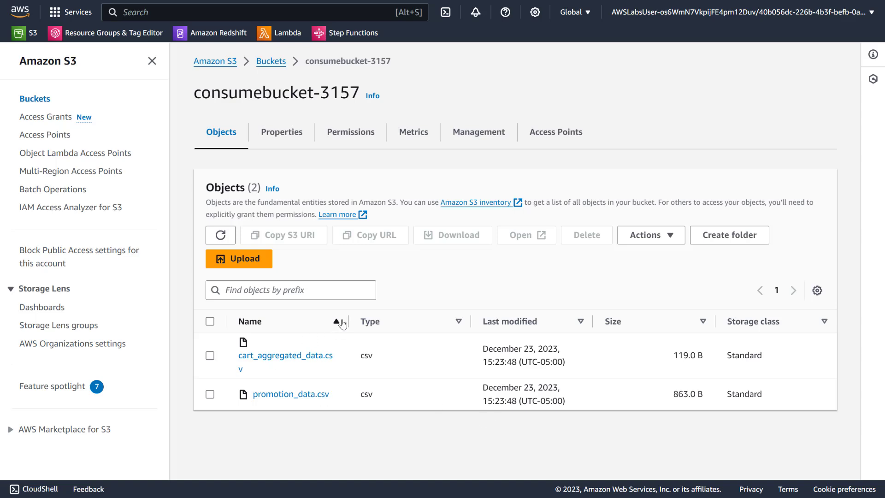
drag(347, 318, 418, 319)
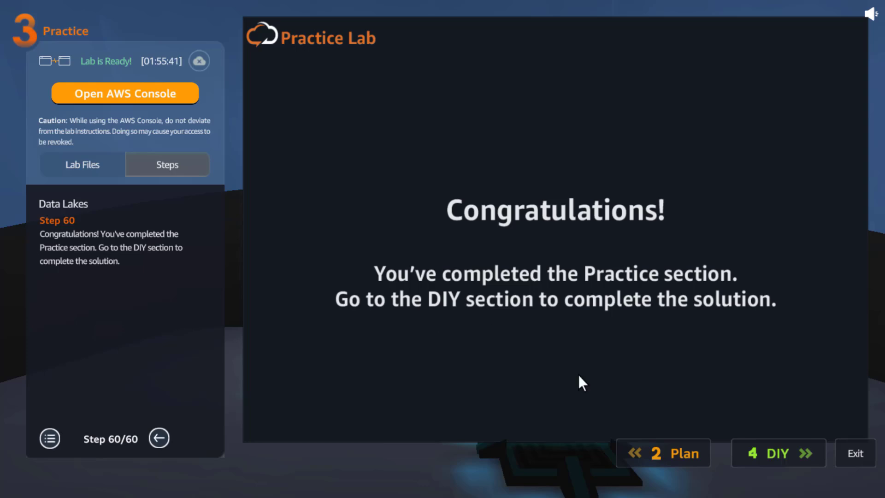
Switch to the Cloud Quest lab, proceed to the DIY section, and read its activities, validation method and hints
click(791, 457)
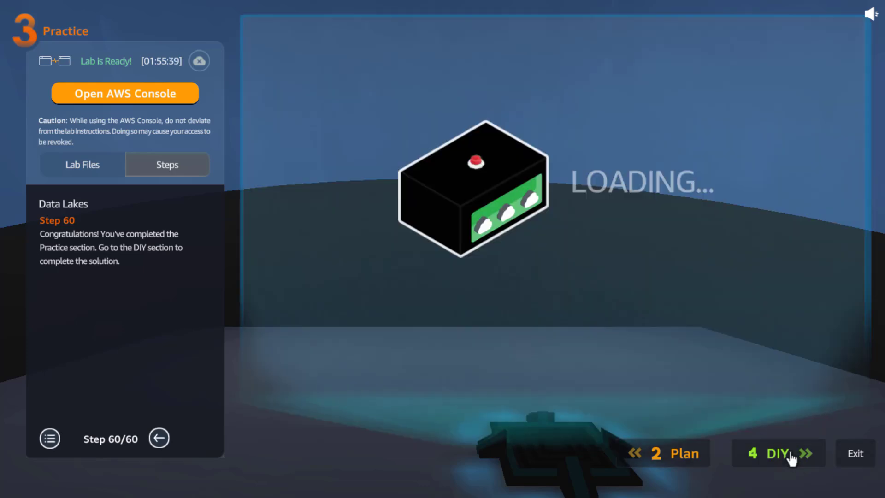
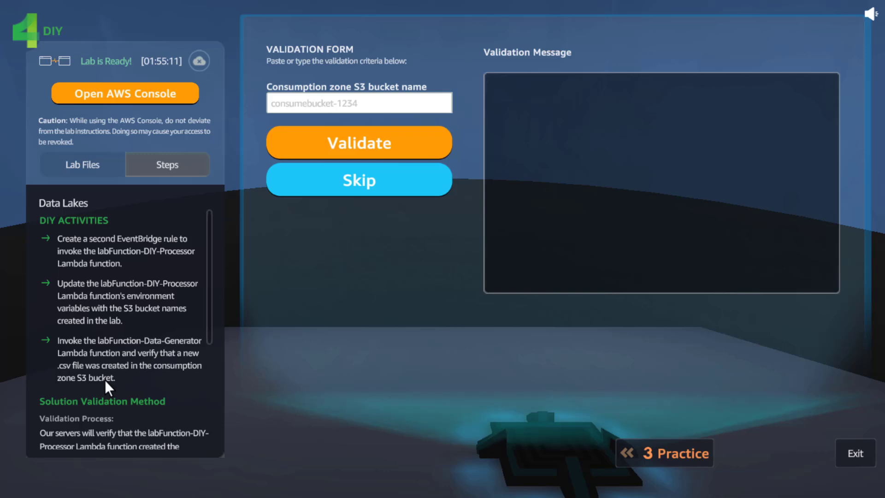
scroll(104, 380, down, 3)
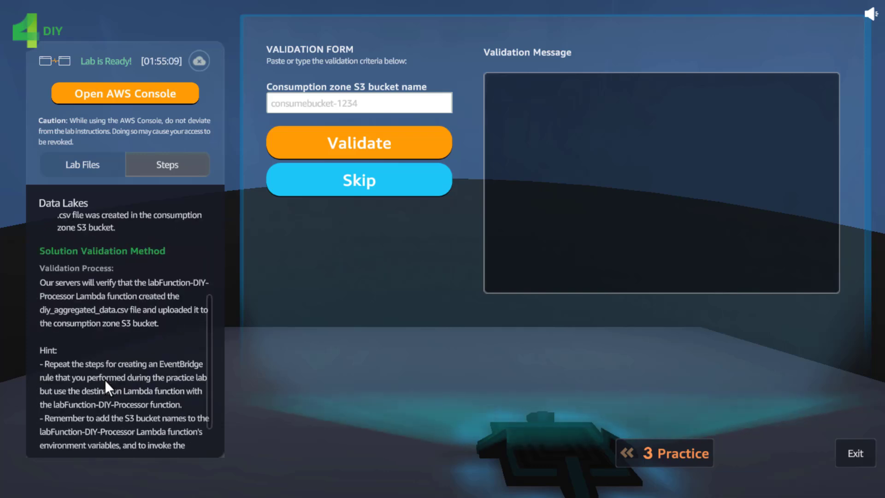
scroll(104, 379, up, 3)
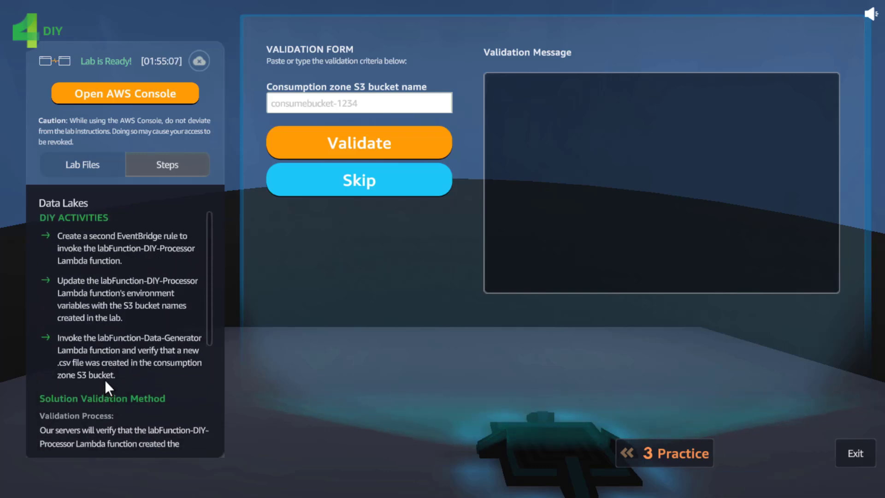
scroll(104, 380, down, 1)
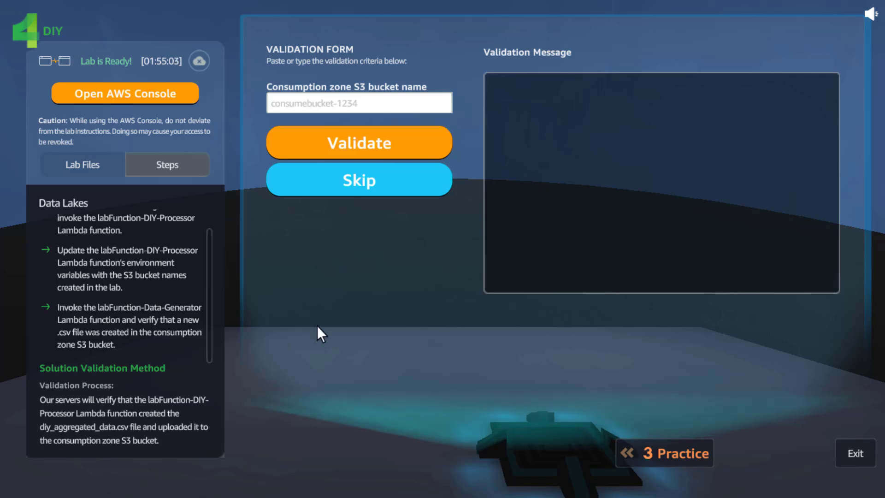
Enter consumebucket-3157 as the consumption zone S3 bucket name, reread the DIY activities, and submit the form for validation
click(308, 96)
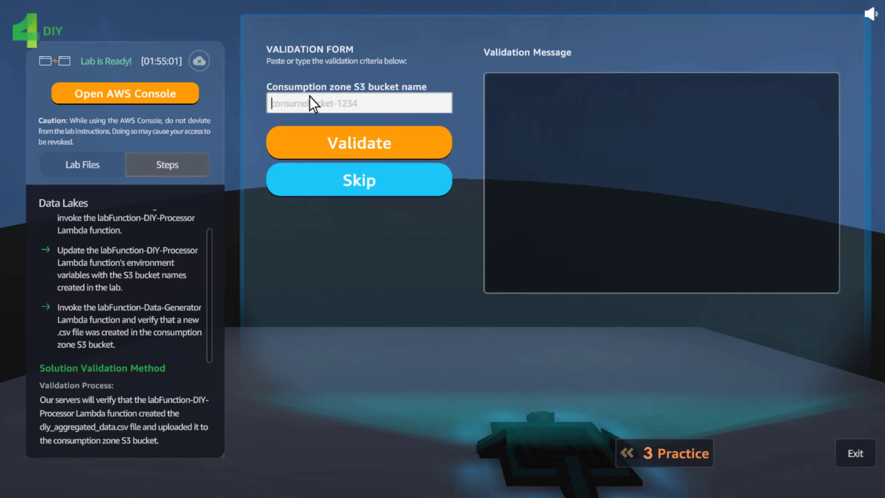
text(rawbucket-3157)
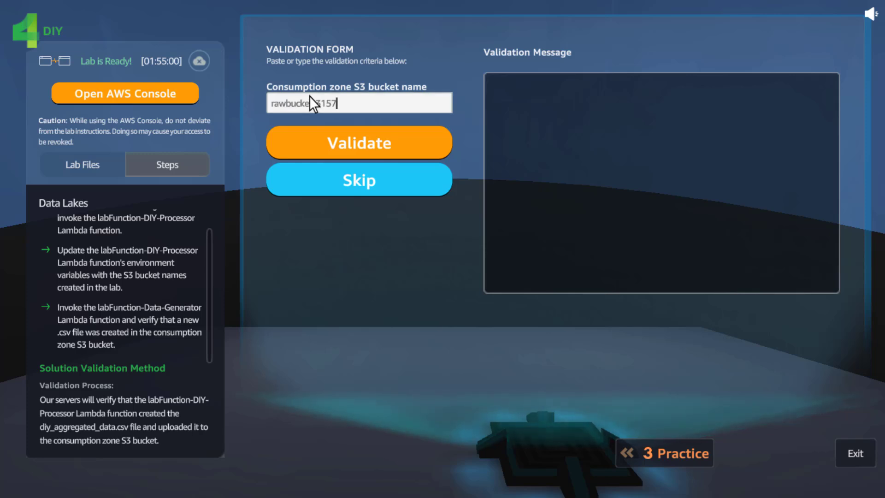
click(284, 106)
key(BackSpace)
key(BackSpace)
key(BackSpace)
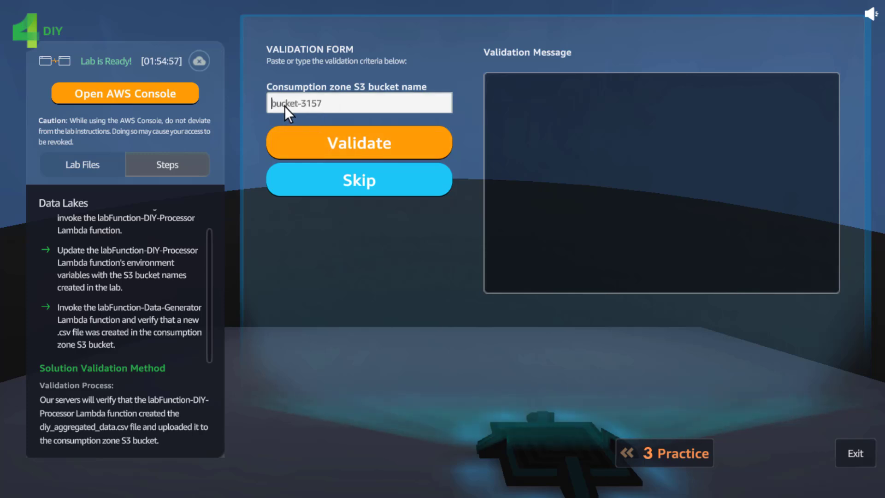
text(consume)
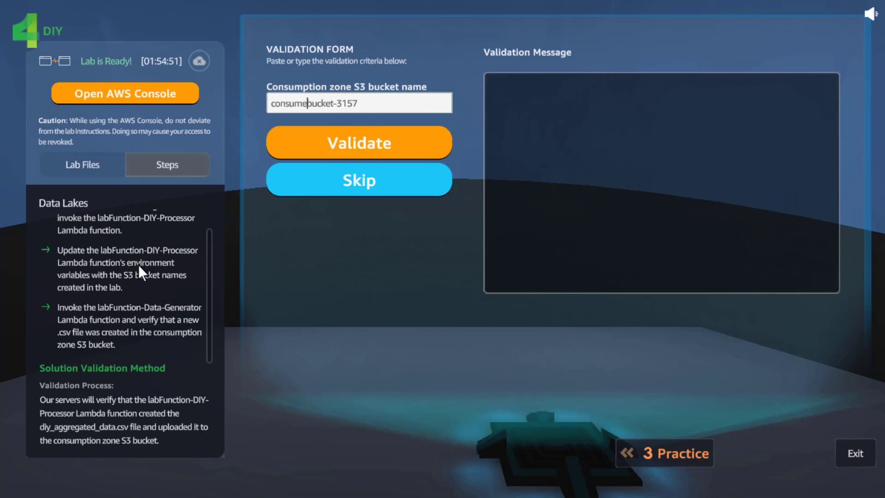
scroll(133, 267, up, 1)
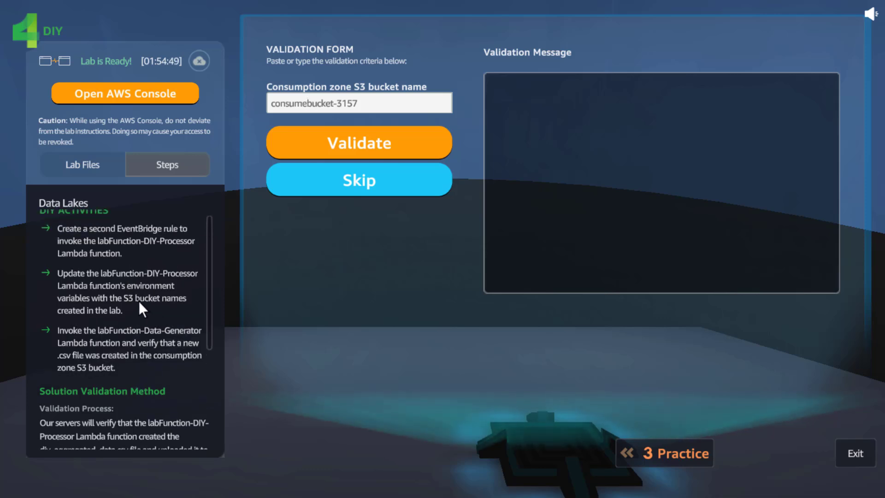
scroll(140, 301, up, 1)
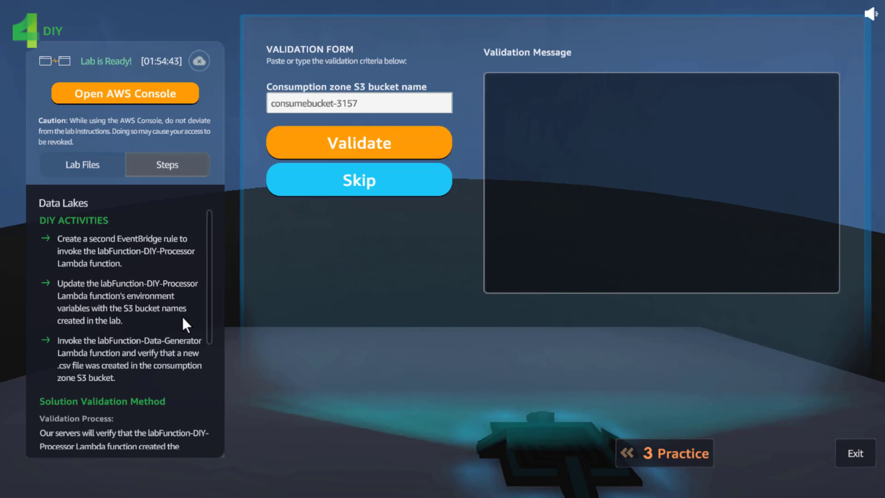
click(361, 145)
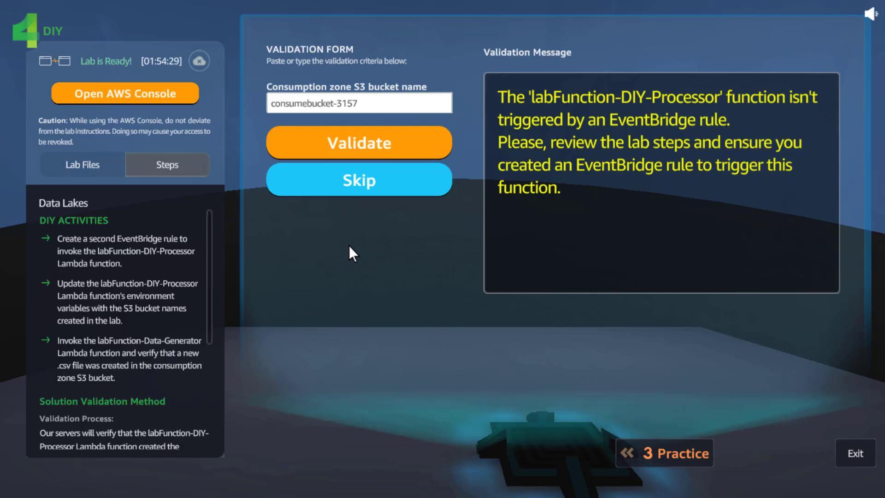
Switch to the AWS console, search for event, and open Amazon EventBridge in a separate tab
key(alt+Tab)
scroll(349, 245, up, 4)
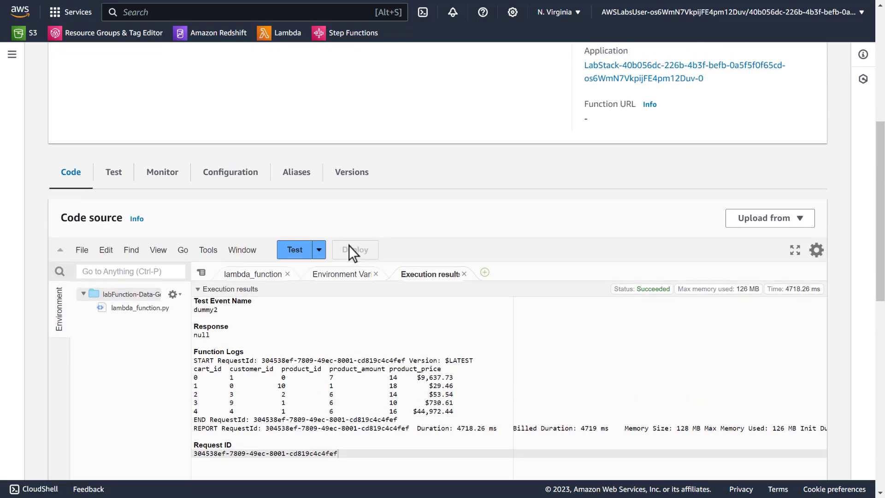
click(198, 19)
text(event)
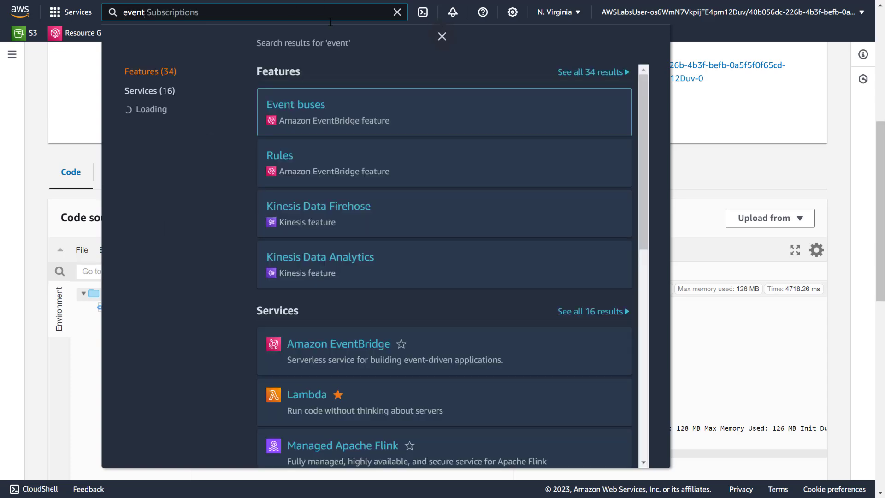
right_click(326, 354)
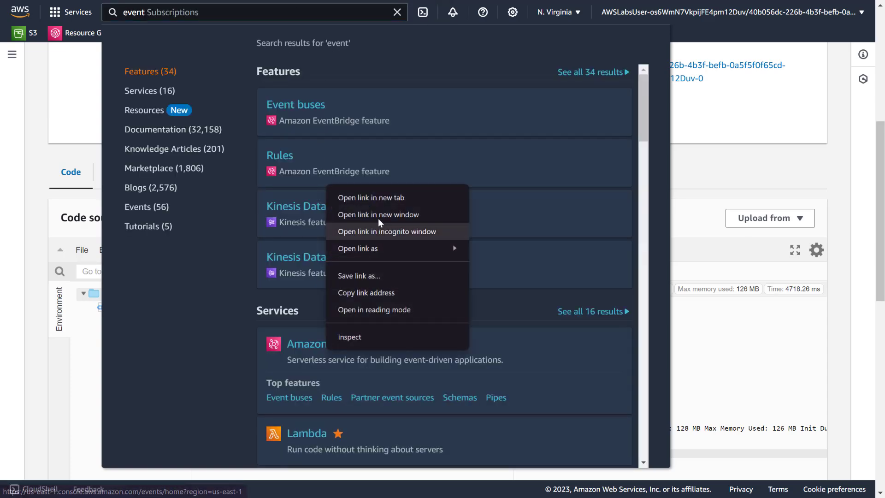
click(381, 197)
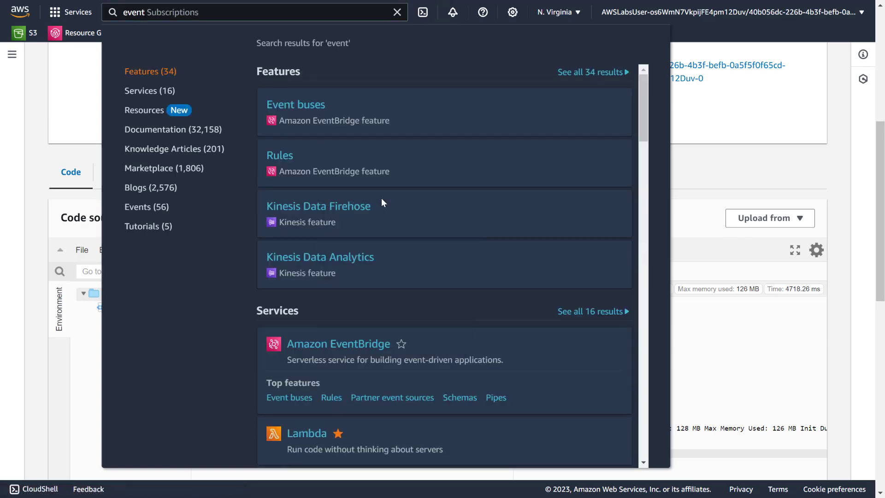
click(26, 106)
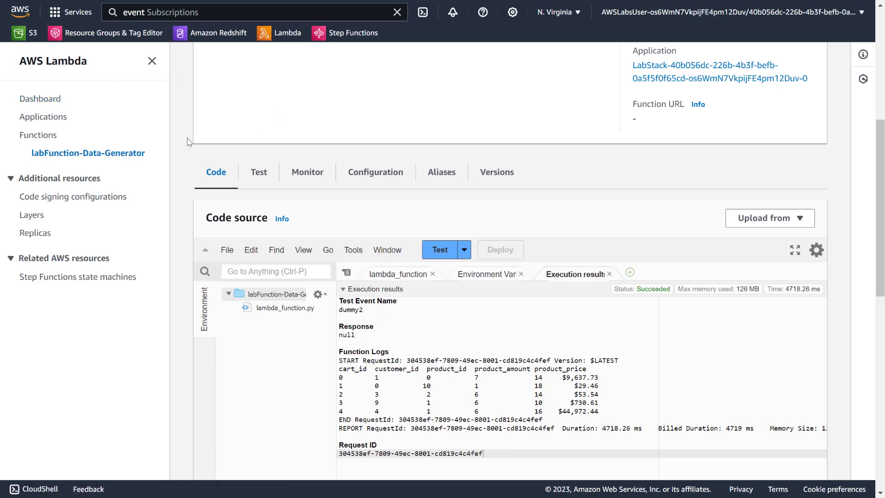
key(ctrl+Tab)
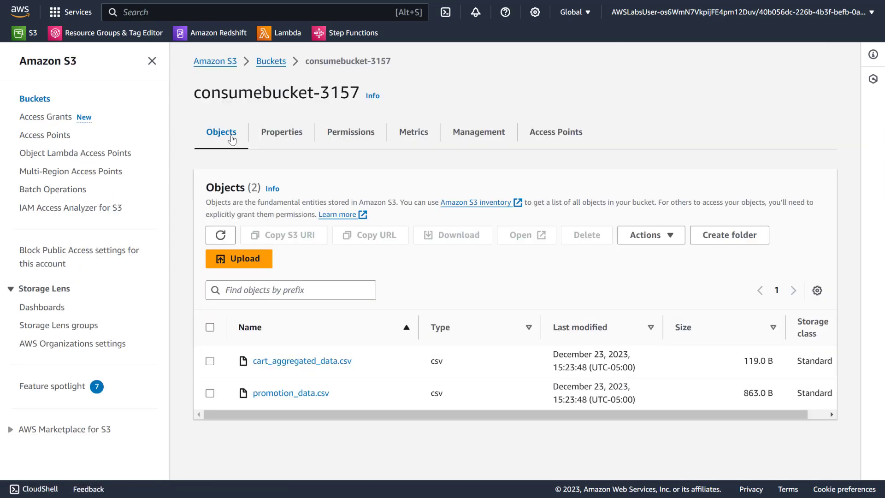
key(ctrl+Tab)
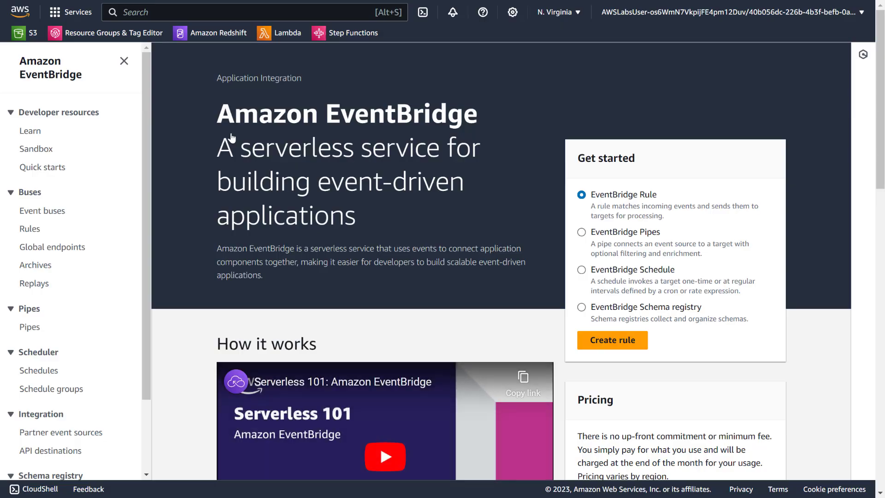
Start an EventBridge rule named DIY-PromotionApp on the default event bus, keep the event-pattern rule type, and continue to the event pattern
click(612, 341)
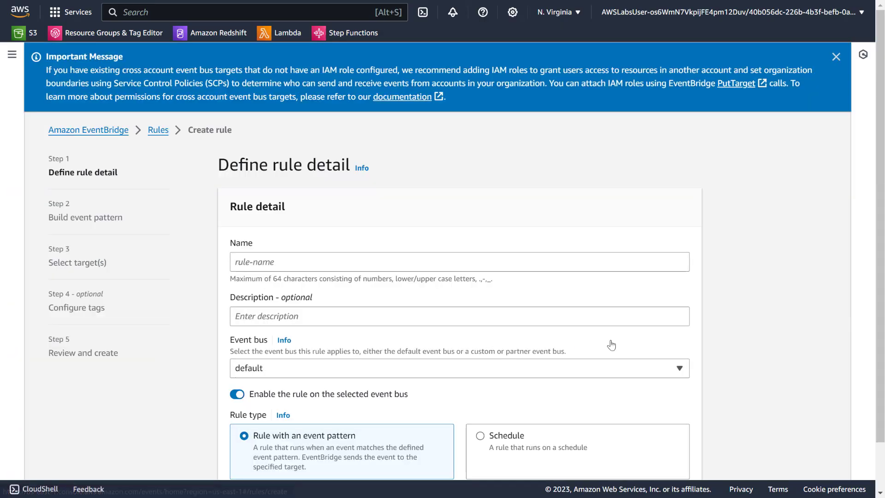
click(273, 267)
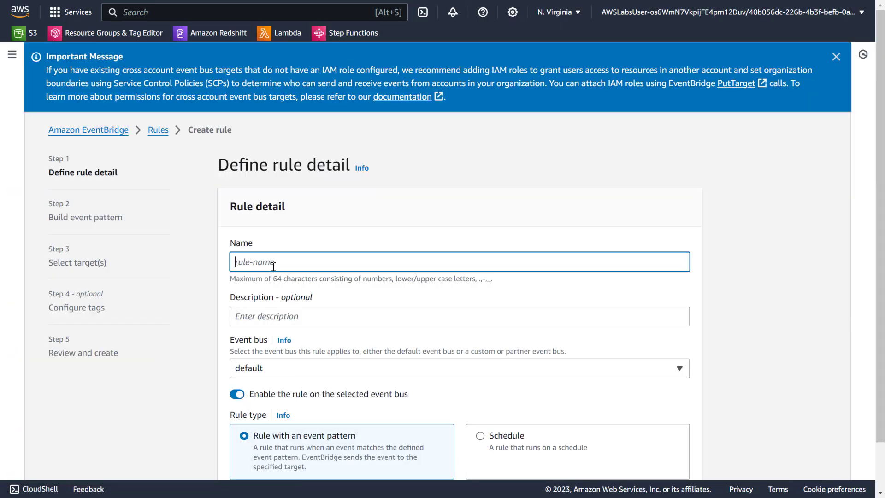
scroll(216, 315, down, 1)
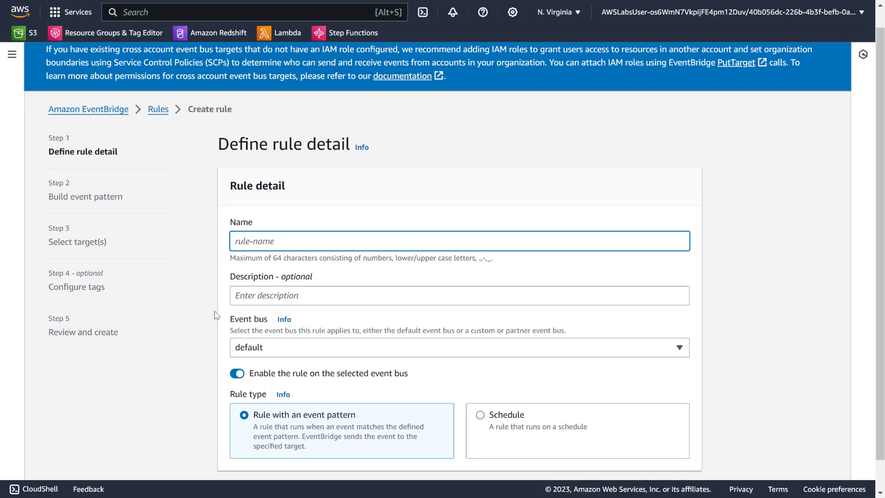
text(DIY-PromotionApp)
scroll(215, 315, down, 1)
click(679, 461)
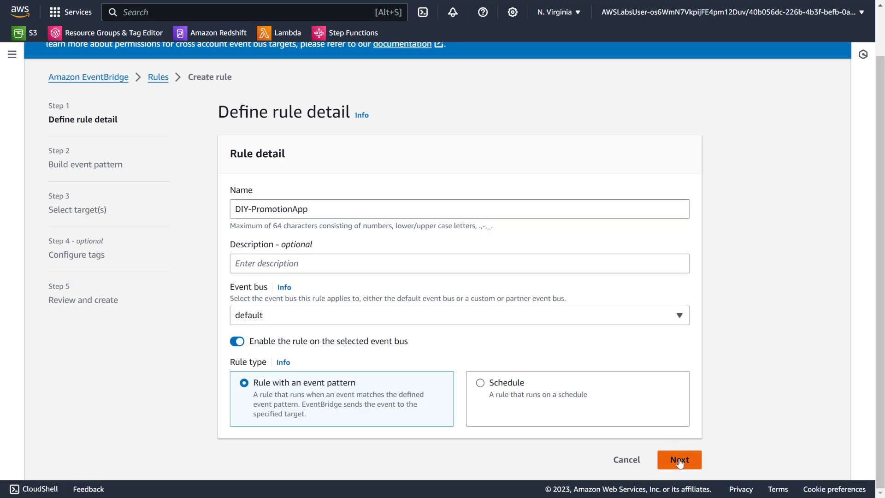
Set the event pattern's AWS service to Simple Storage Service (S3) and its event type to Amazon S3 Event Notification
scroll(272, 295, down, 3)
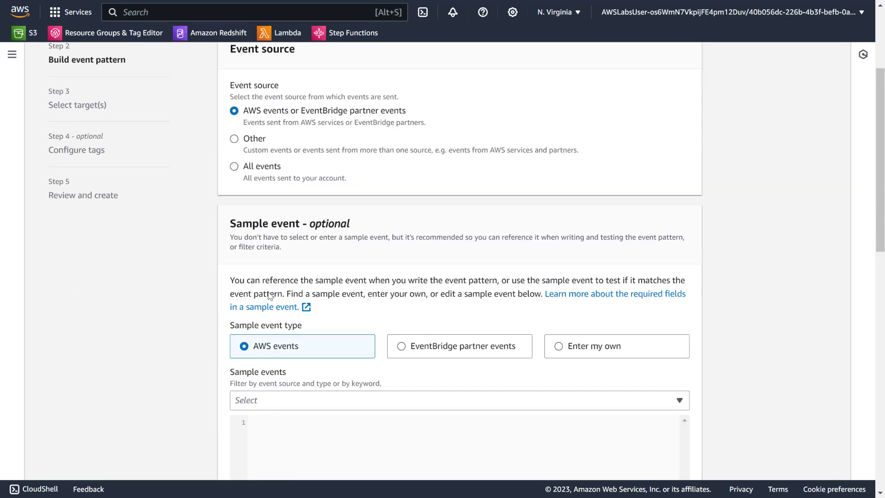
scroll(269, 295, down, 13)
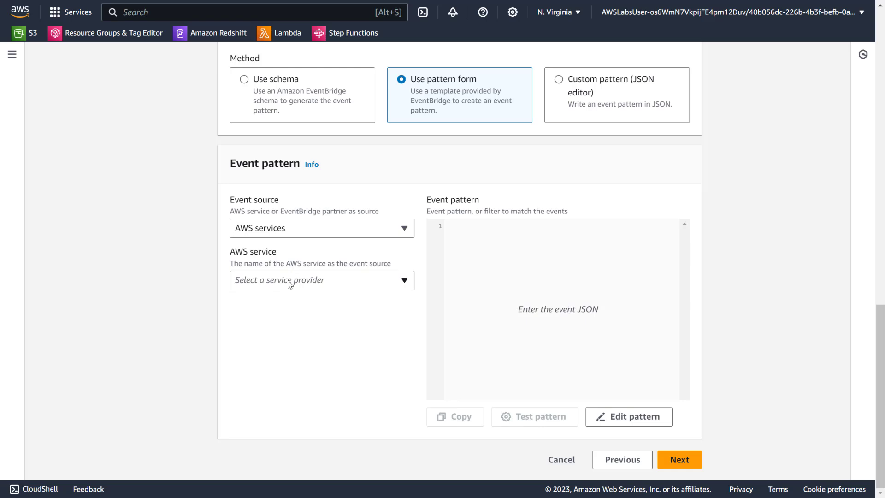
click(290, 282)
text(s3)
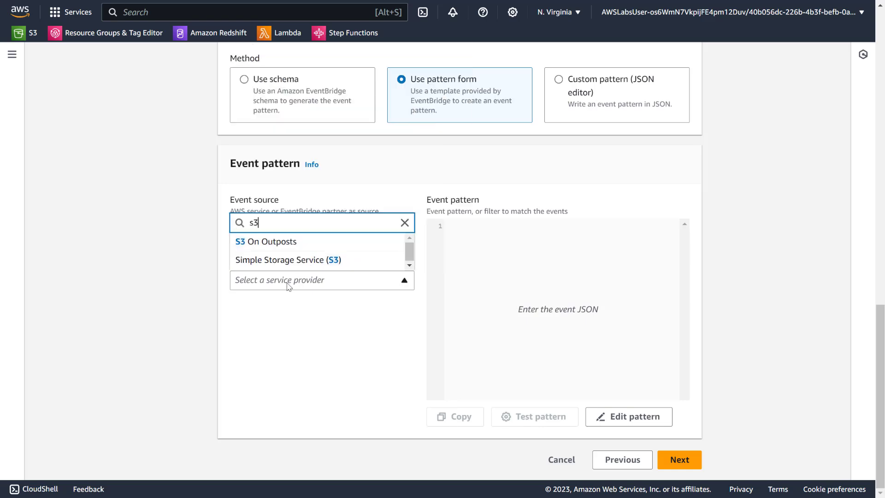
click(275, 259)
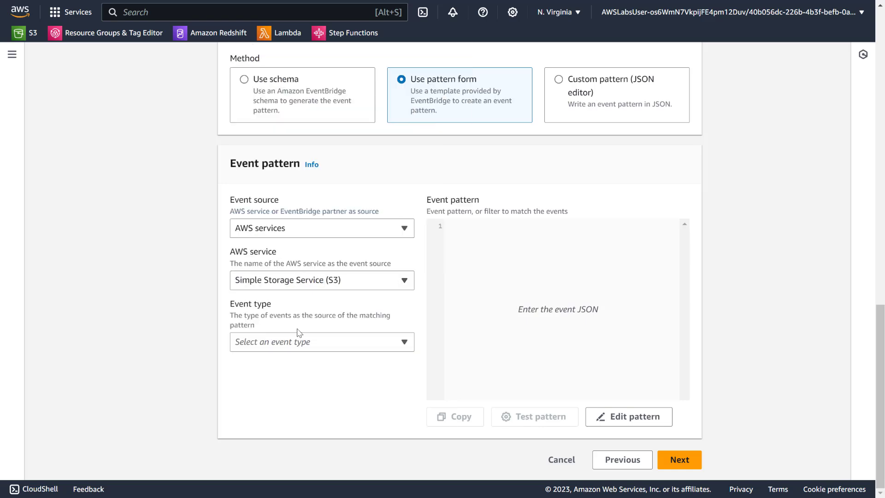
click(294, 341)
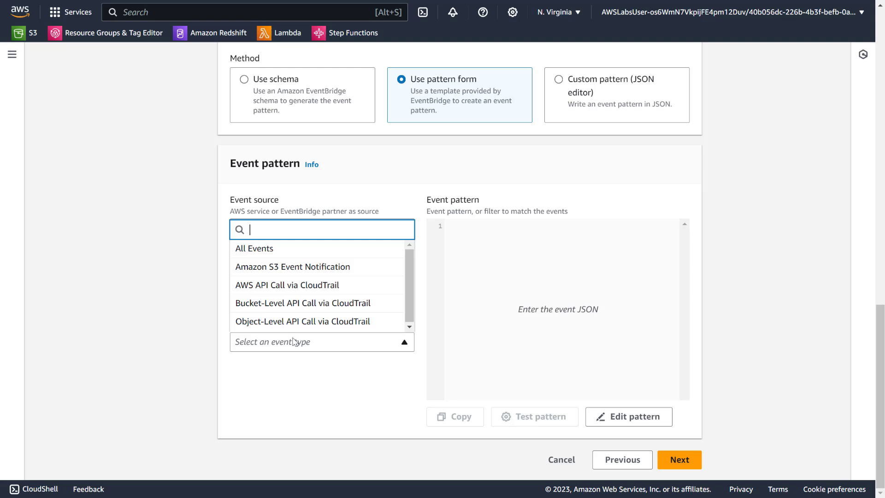
click(292, 267)
Restrict the S3 event pattern to the specific event Object Created
scroll(387, 400, down, 3)
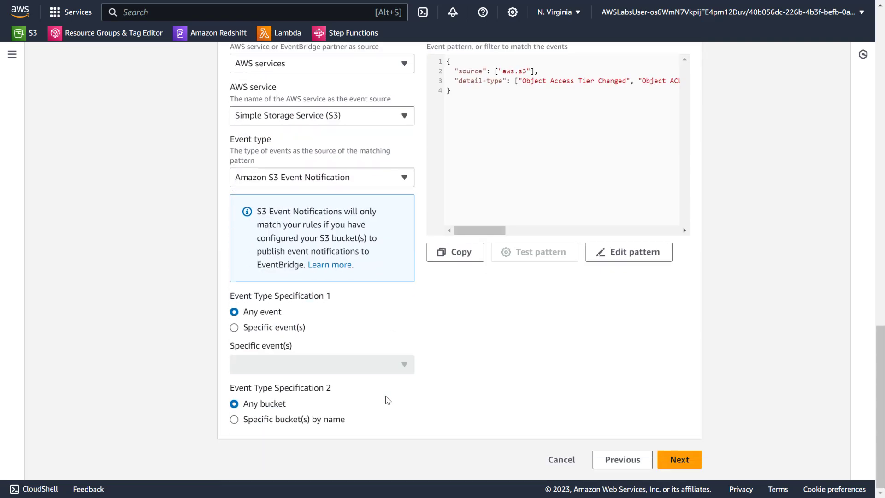
click(291, 328)
click(293, 364)
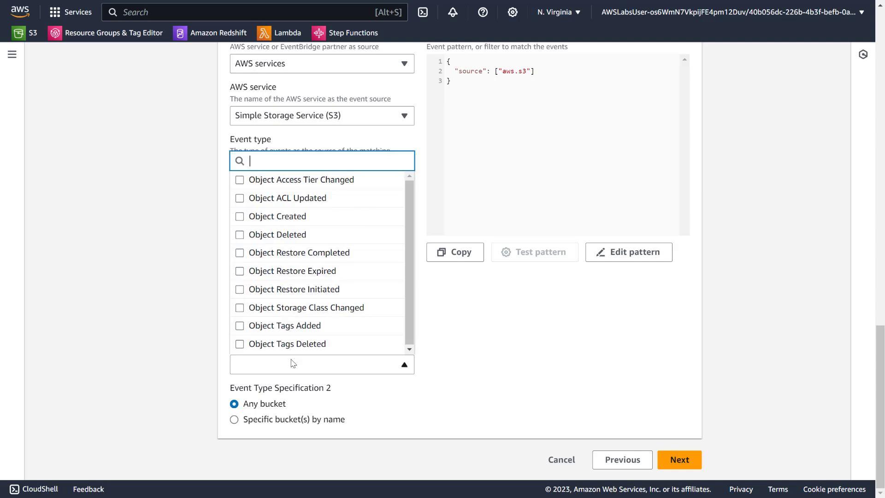
click(239, 216)
click(184, 320)
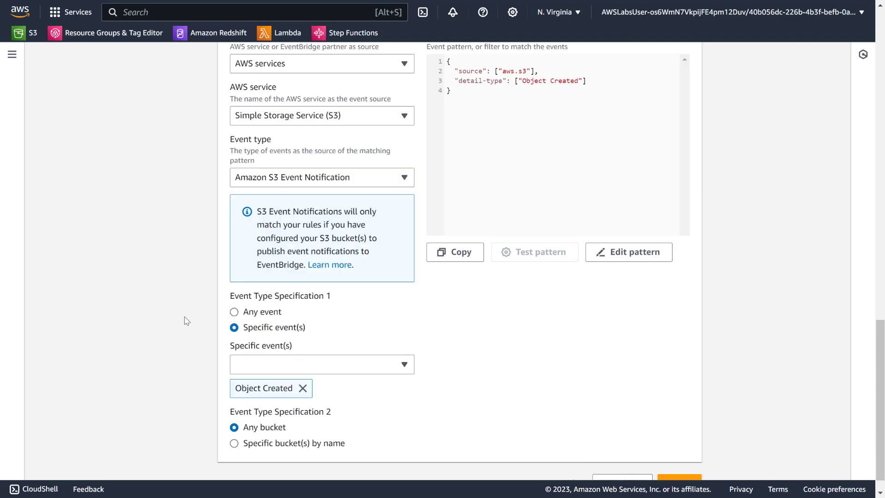
scroll(186, 320, down, 1)
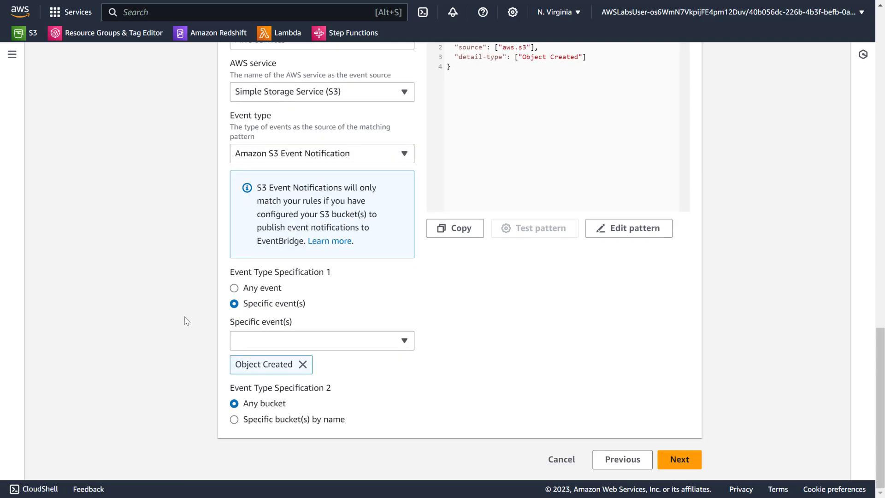
Limit the event pattern to the specific bucket rawbucket-3157 and continue to target selection
click(276, 426)
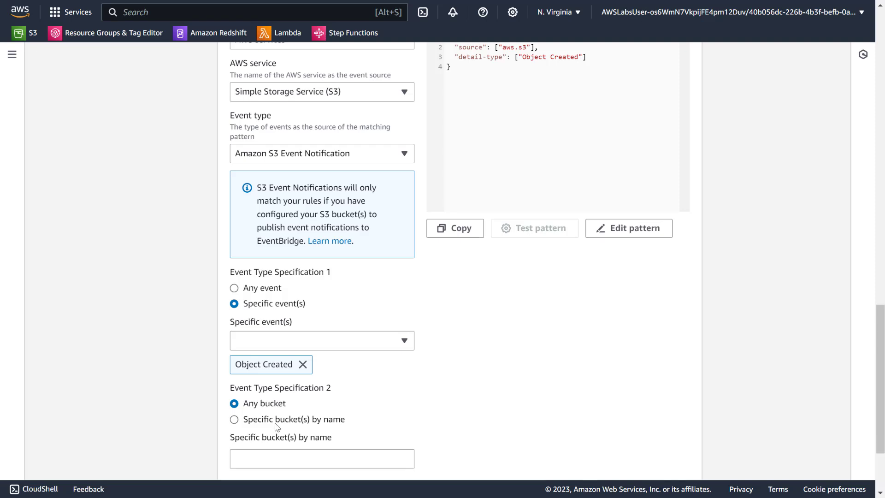
scroll(276, 424, down, 3)
click(279, 335)
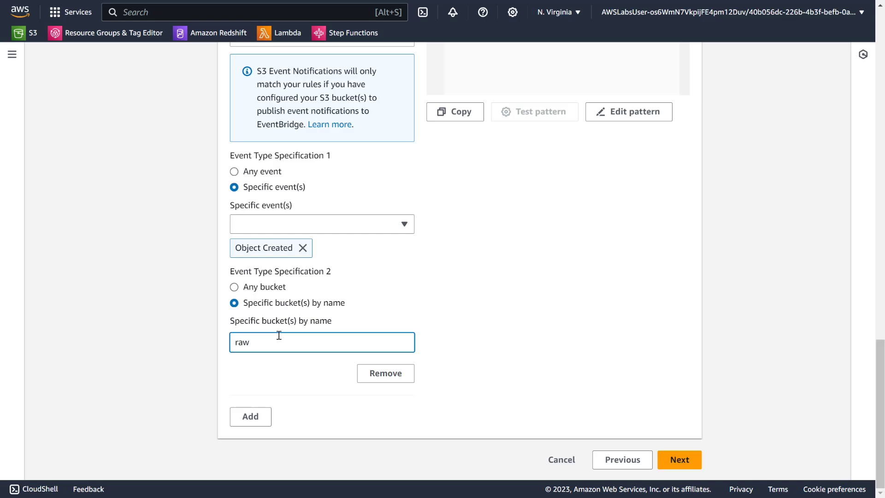
text(rawbucket-3157)
click(679, 460)
Set the rule's target to the Lambda function labFunction-DIY-Processor
scroll(460, 338, down, 1)
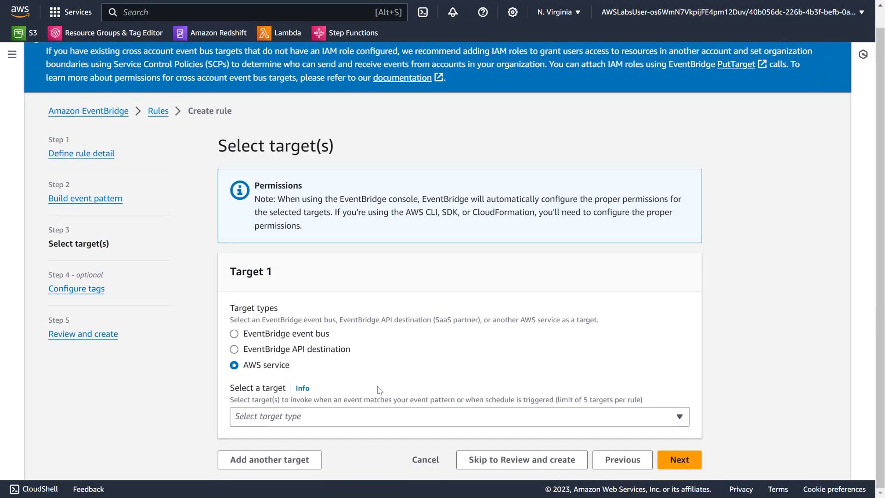
click(356, 416)
click(296, 394)
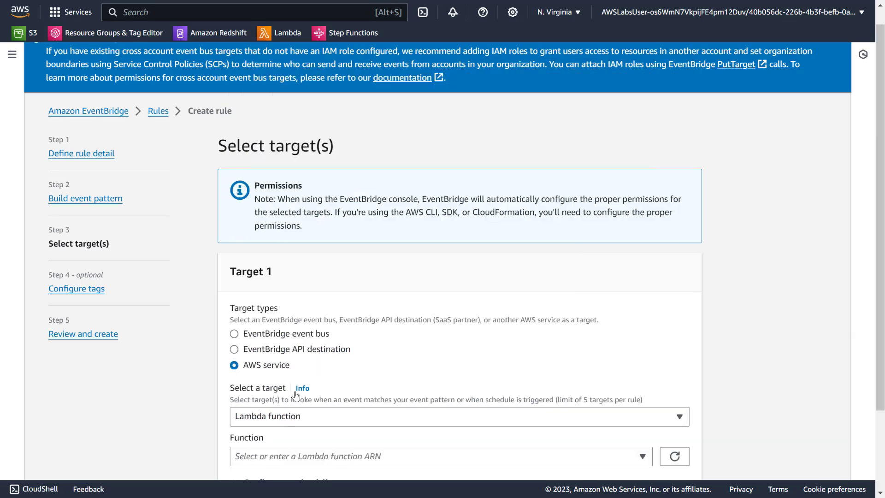
scroll(296, 395, down, 2)
click(315, 356)
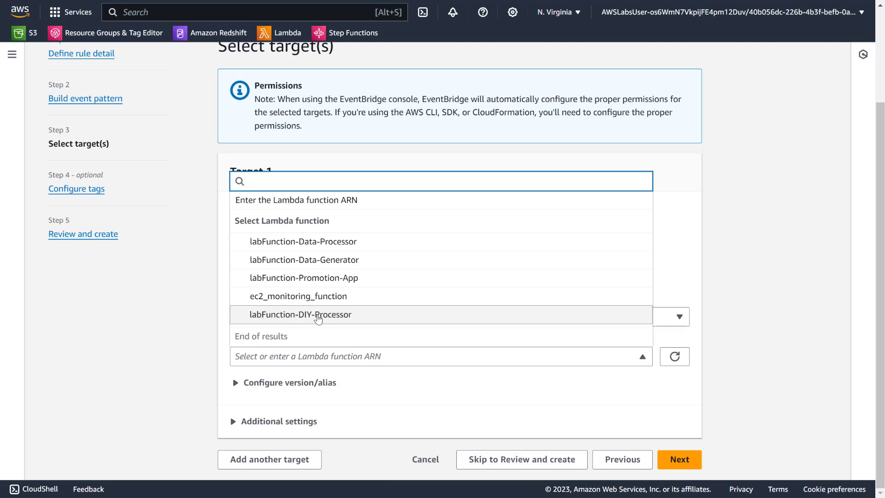
click(317, 315)
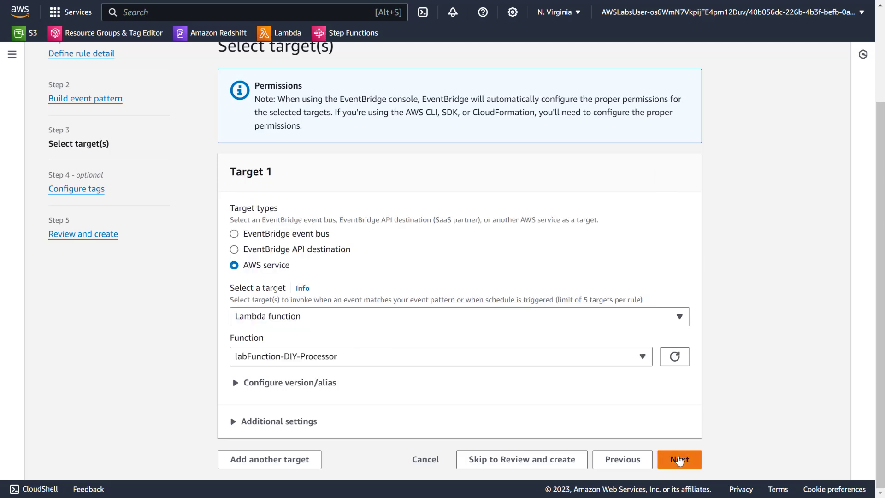
Continue past the tags without adding any and create the DIY-PromotionApp rule
click(679, 459)
click(681, 351)
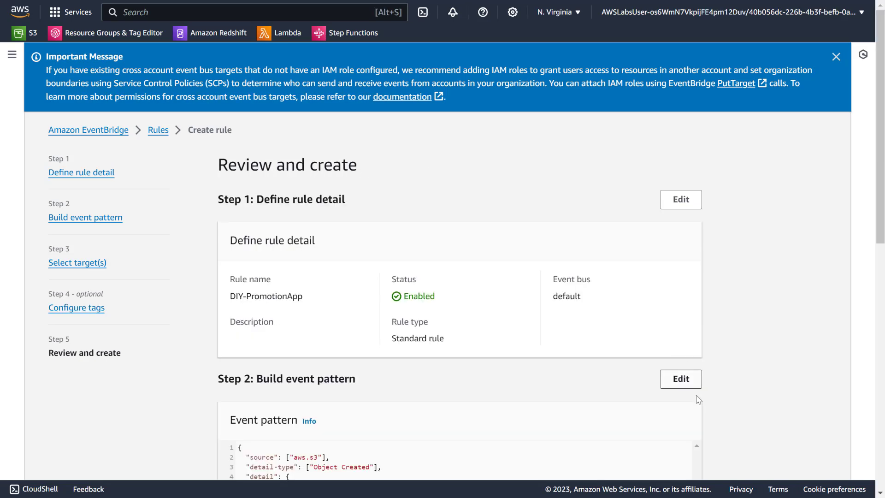
scroll(689, 383, down, 10)
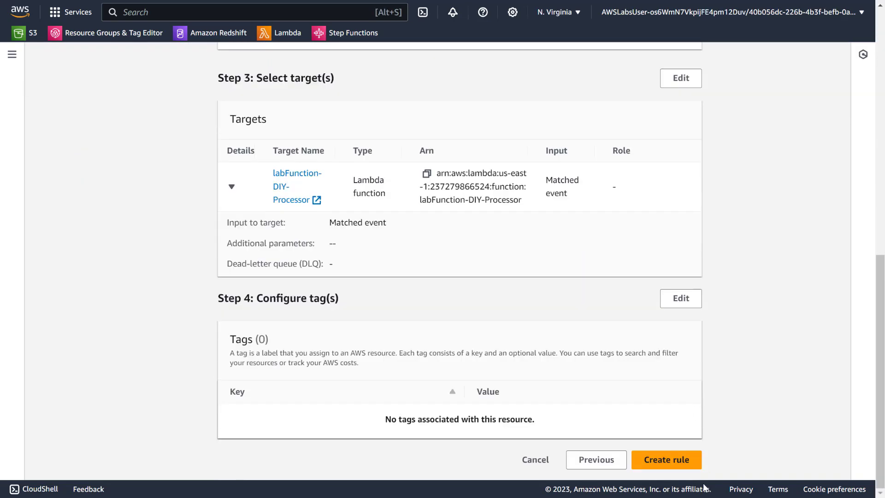
click(666, 459)
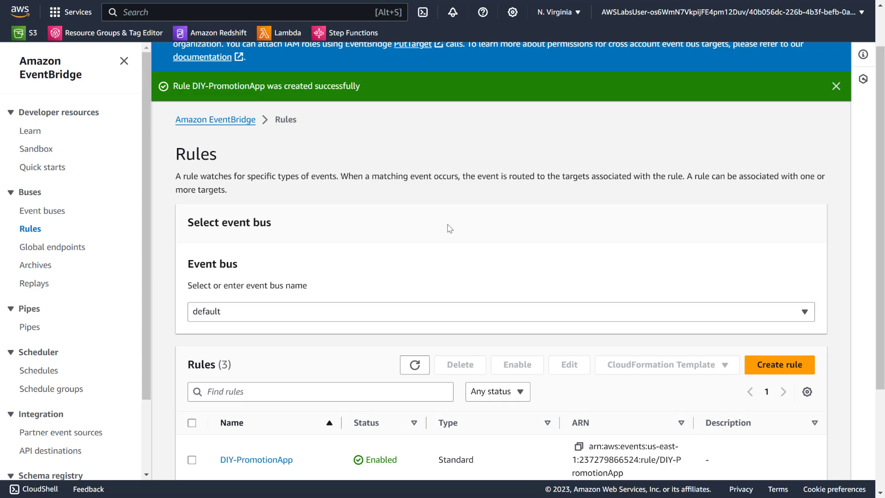
Return to the labFunction-Data-Generator function's code and run its dummy2 test event
key(ctrl+shift+Tab)
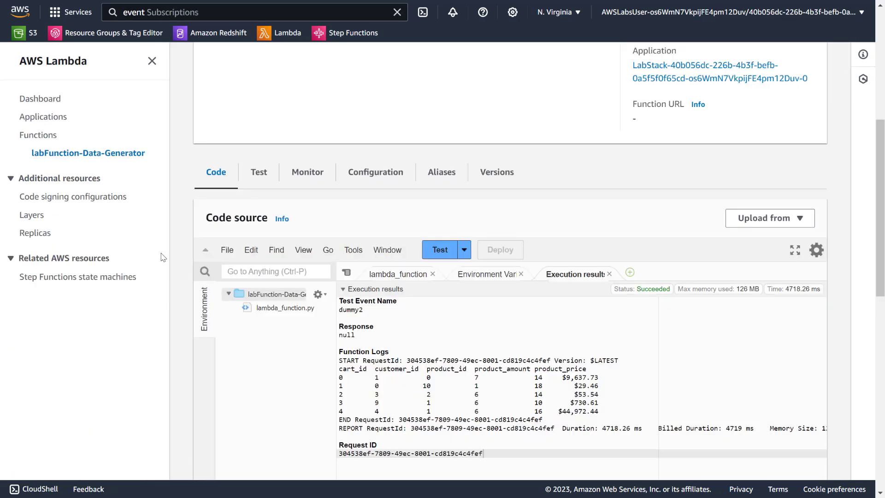
scroll(297, 395, down, 2)
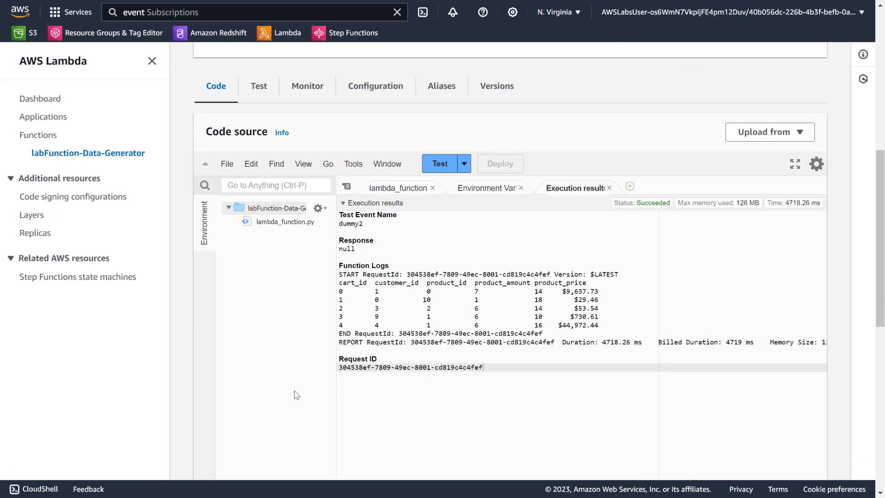
click(428, 170)
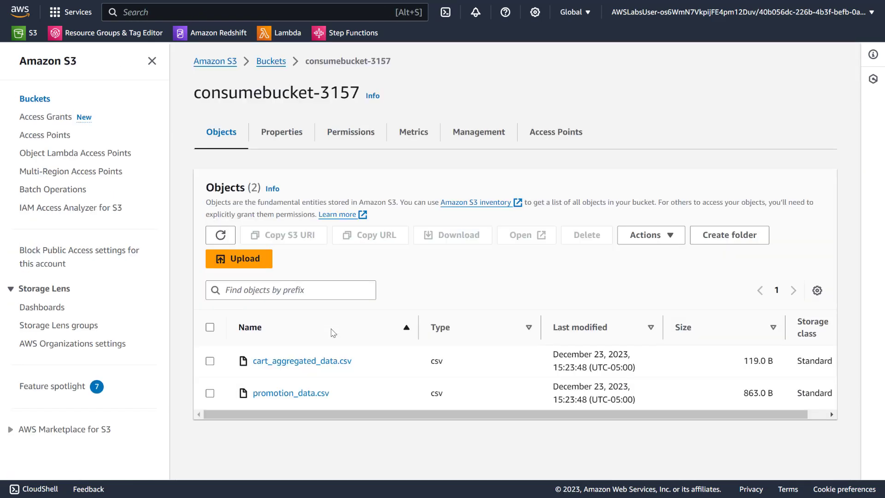
Refresh the object list of the S3 bucket consumebucket-3157 to check for newly generated files
click(221, 238)
click(221, 243)
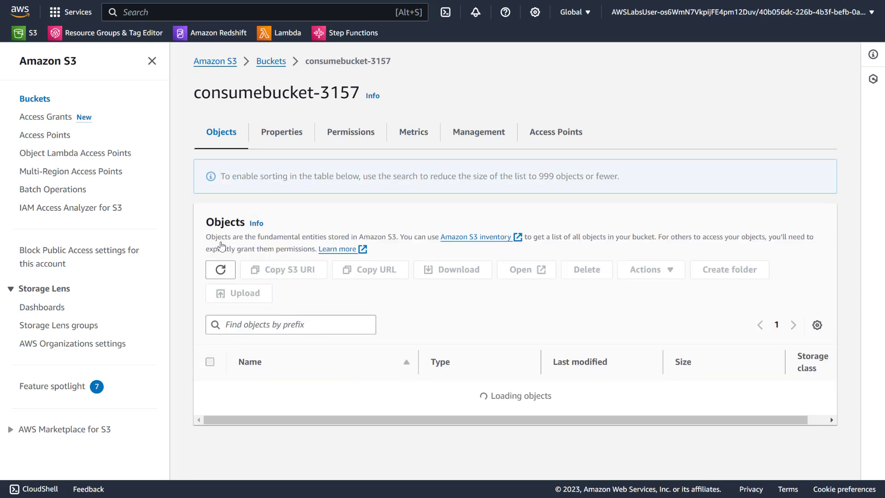
click(220, 236)
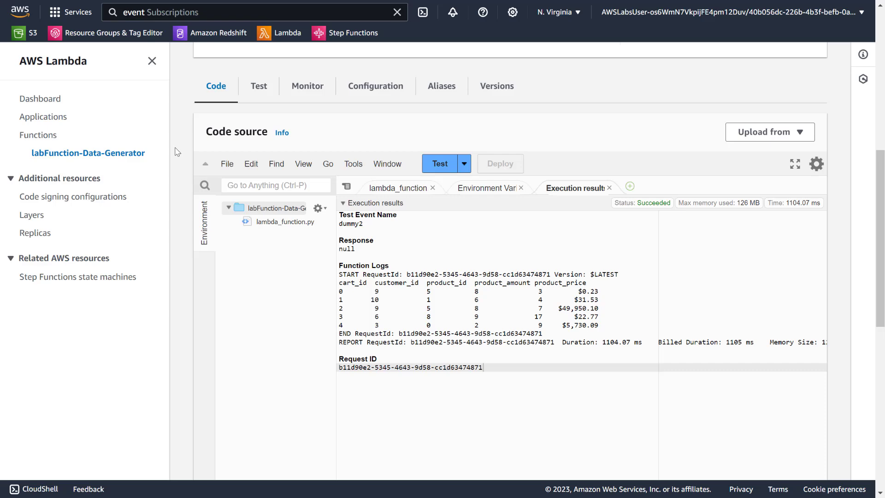
Open the labFunction-DIY-Processor Lambda function and show its environment variables
scroll(177, 152, up, 9)
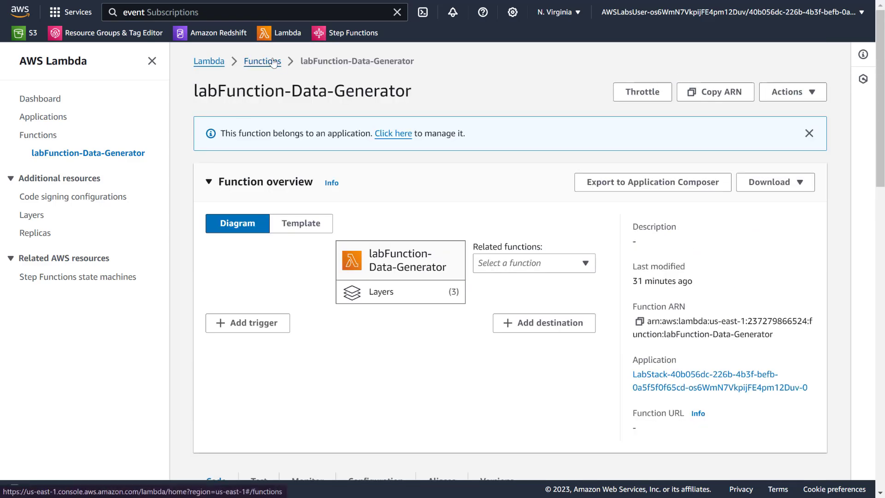
click(262, 61)
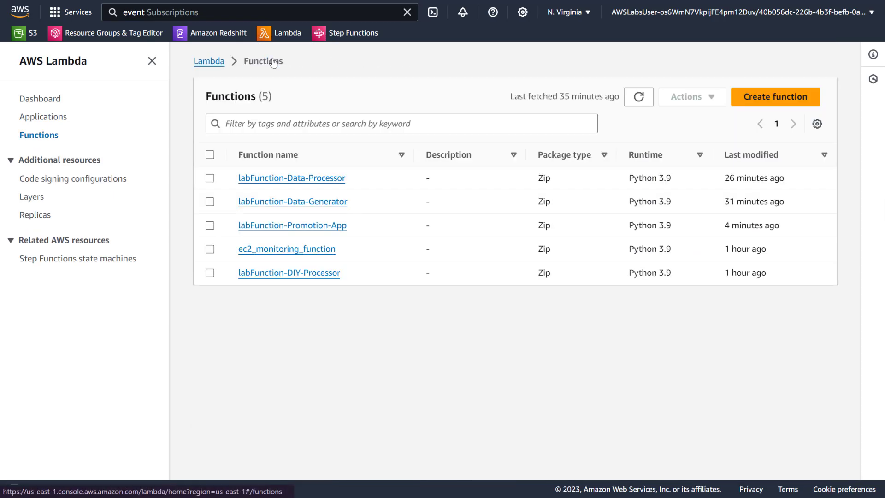
click(318, 273)
scroll(294, 290, down, 3)
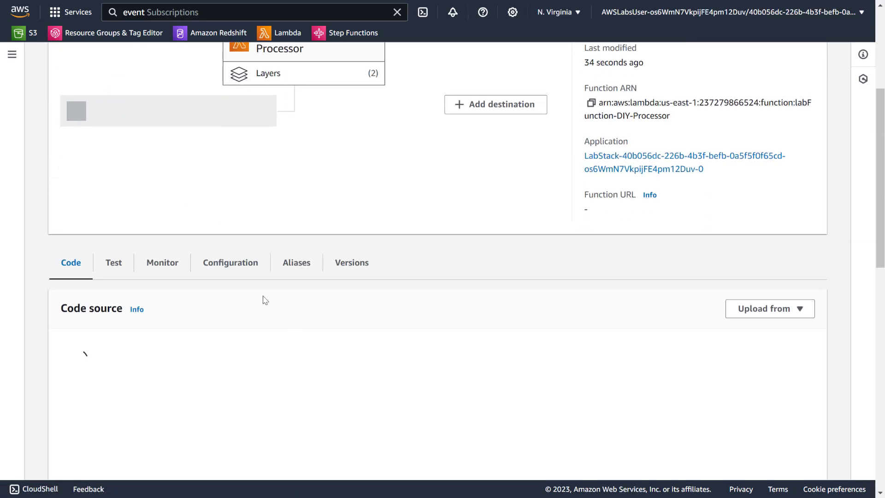
click(230, 262)
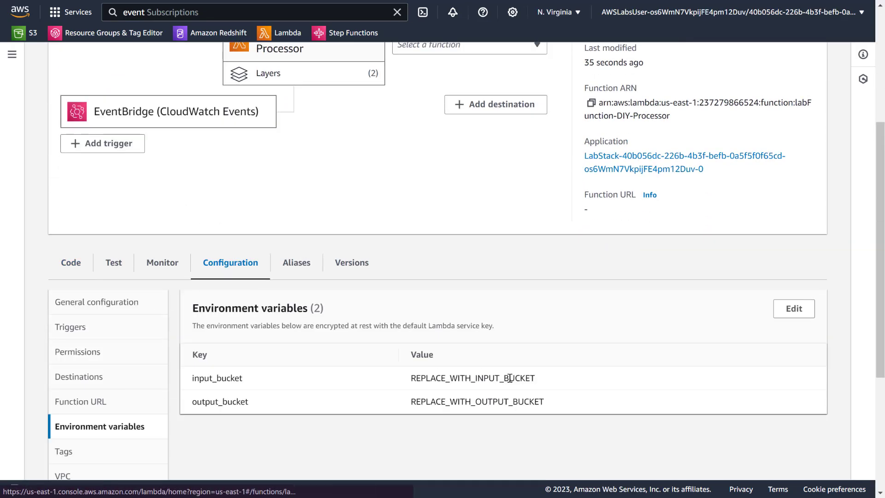
Set labFunction-DIY-Processor's input_bucket to rawbucket-3157 and output_bucket to consumebucket-3157, and save the environment variables
click(793, 309)
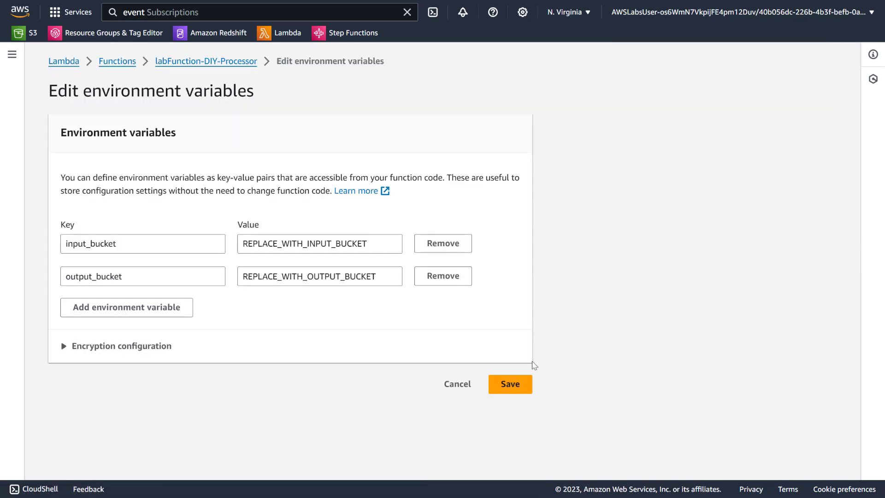
double_click(347, 276)
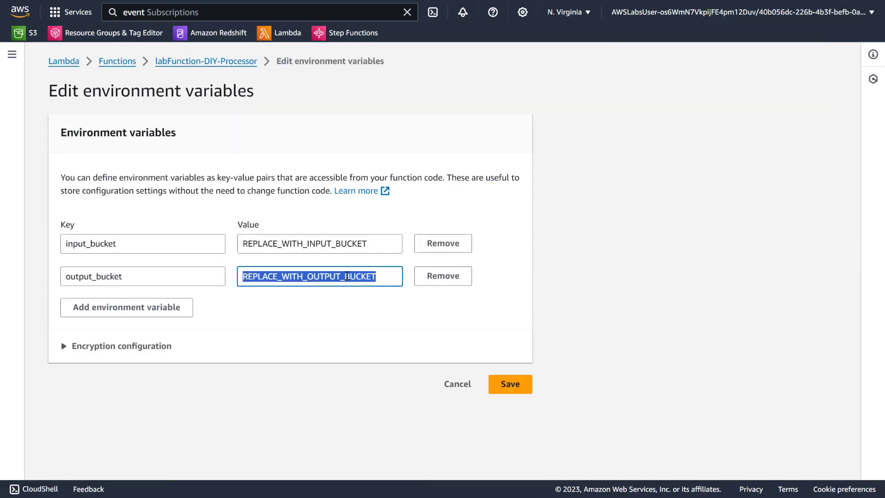
text(rawbucket-3157)
double_click(308, 236)
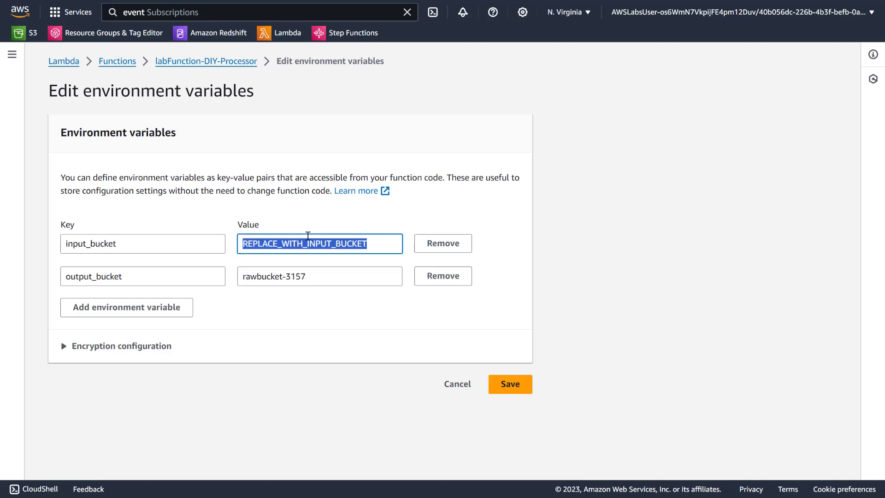
text(rawbucket-3157)
drag(260, 278, 217, 277)
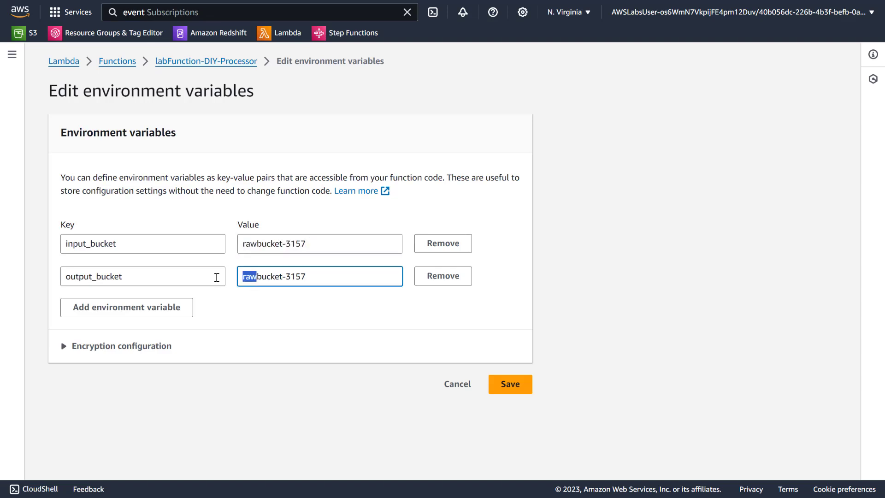
text(consume)
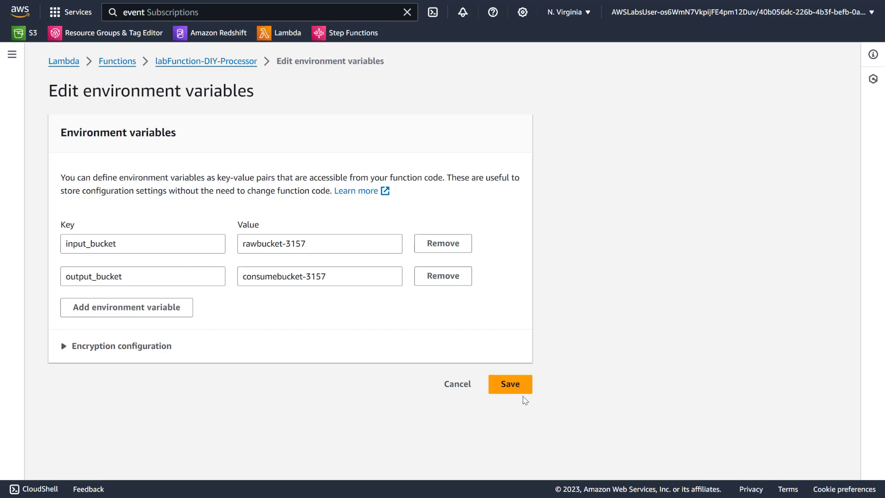
click(509, 383)
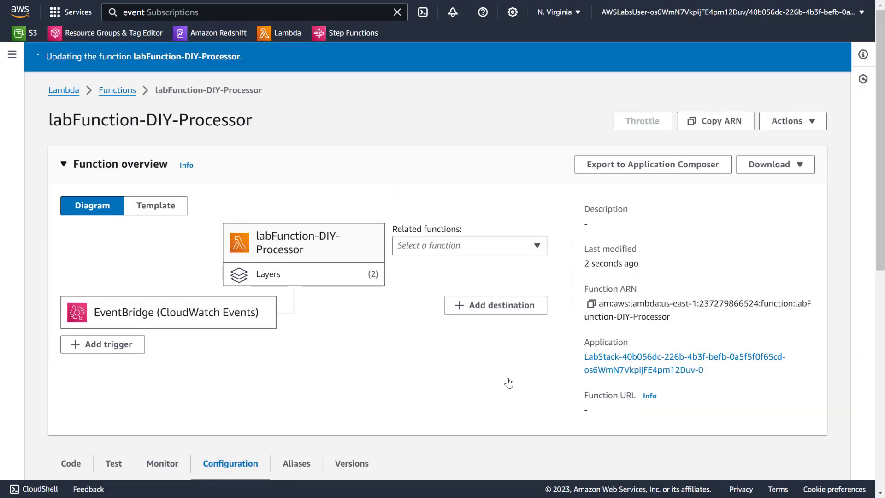
Open the labFunction-Data-Generator Lambda function and run its dummy2 test event again
click(125, 90)
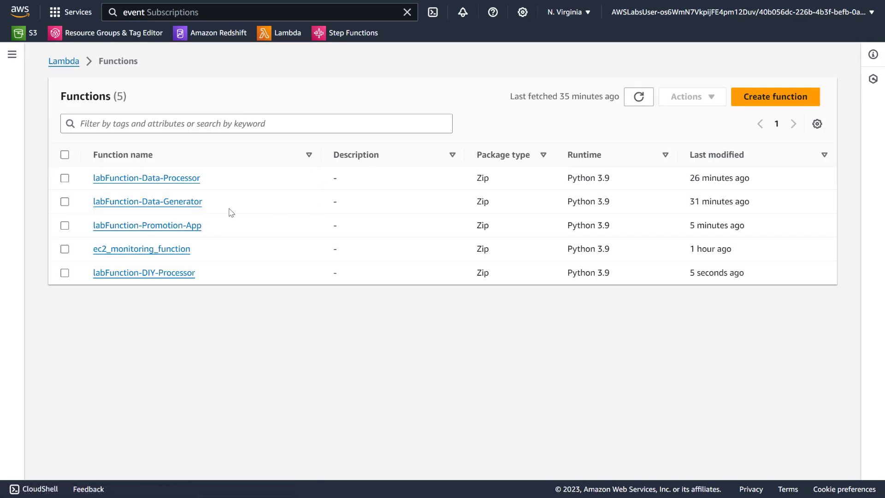
click(179, 209)
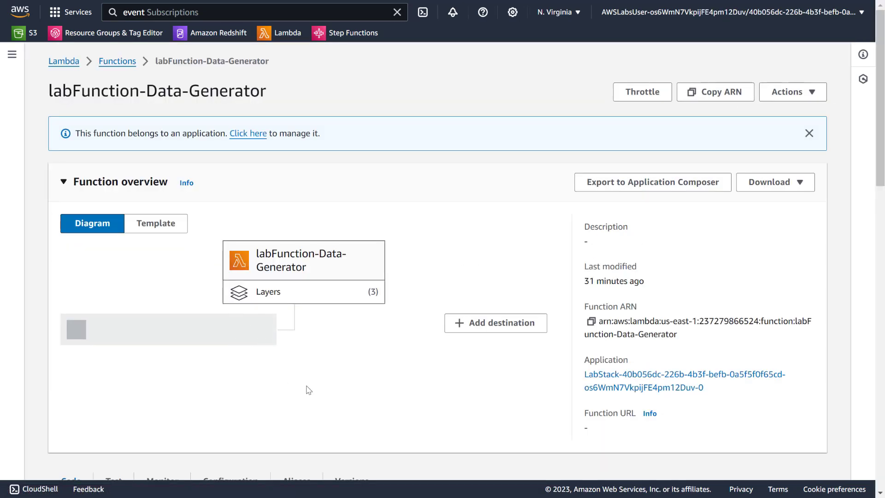
scroll(307, 390, down, 5)
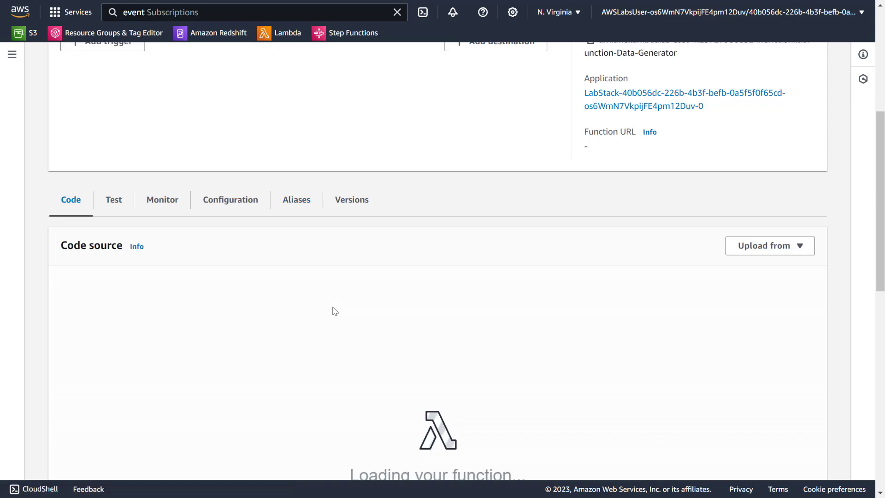
click(297, 279)
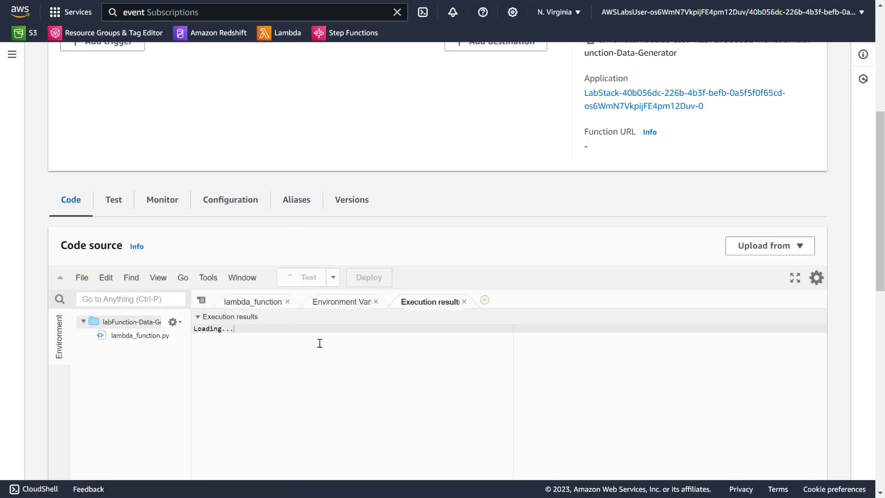
scroll(319, 344, down, 3)
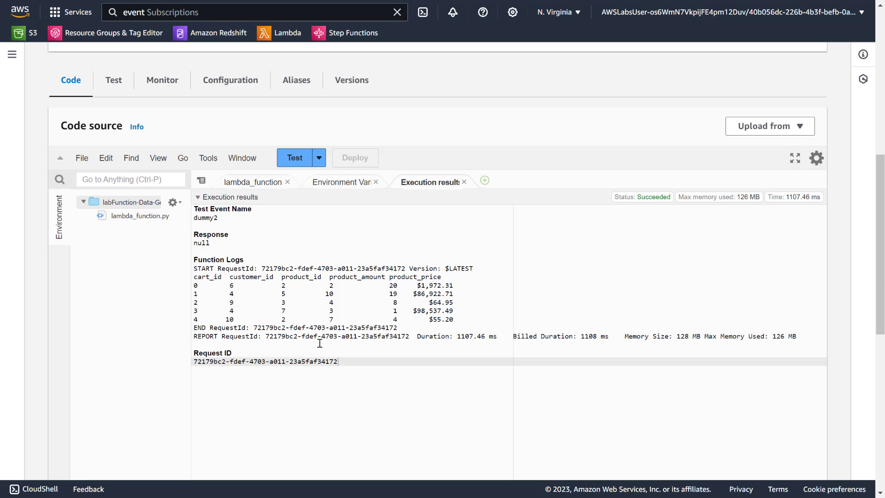
Switch to consumebucket-3157 in S3 and refresh its object list to look for the DIY processor's CSV file
key(ctrl+Tab)
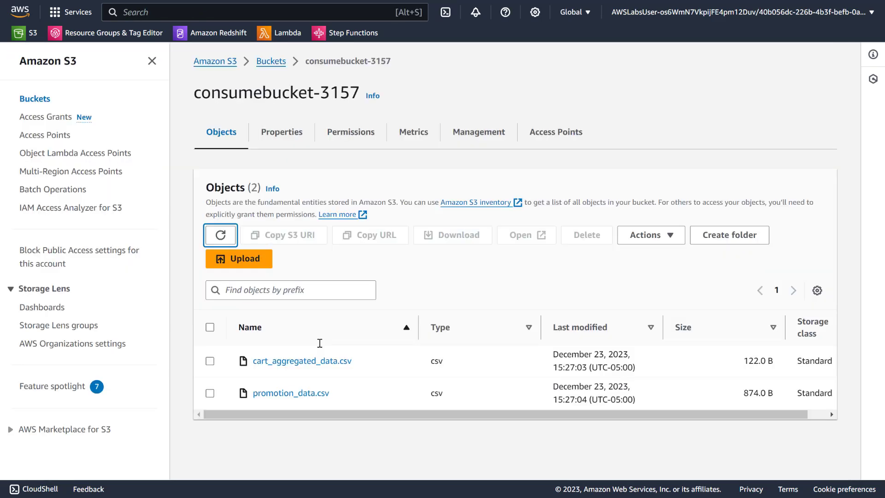
click(219, 236)
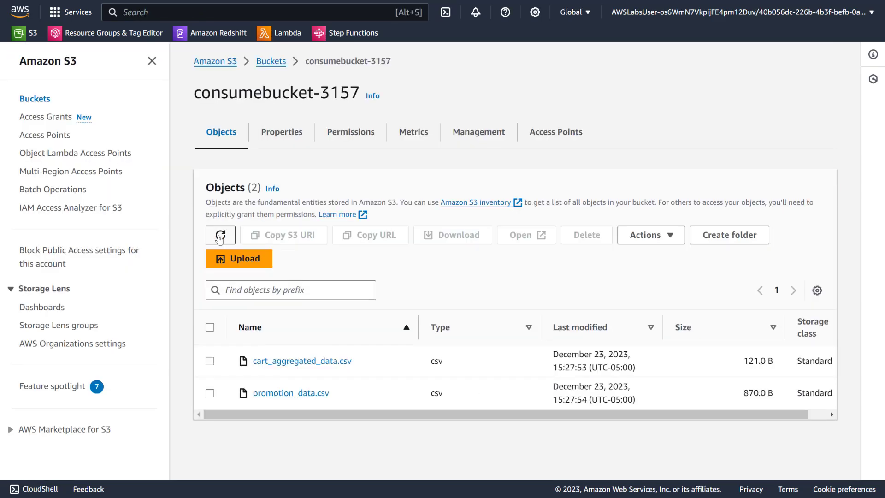
click(219, 236)
click(221, 238)
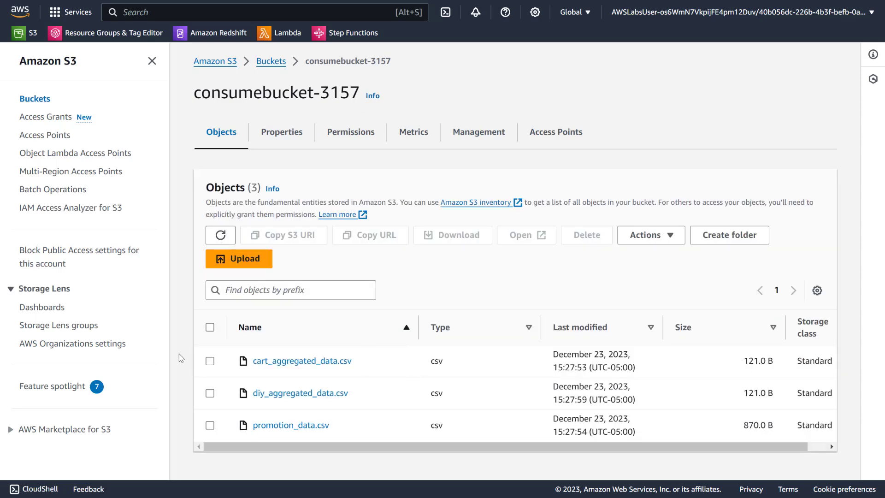
click(221, 235)
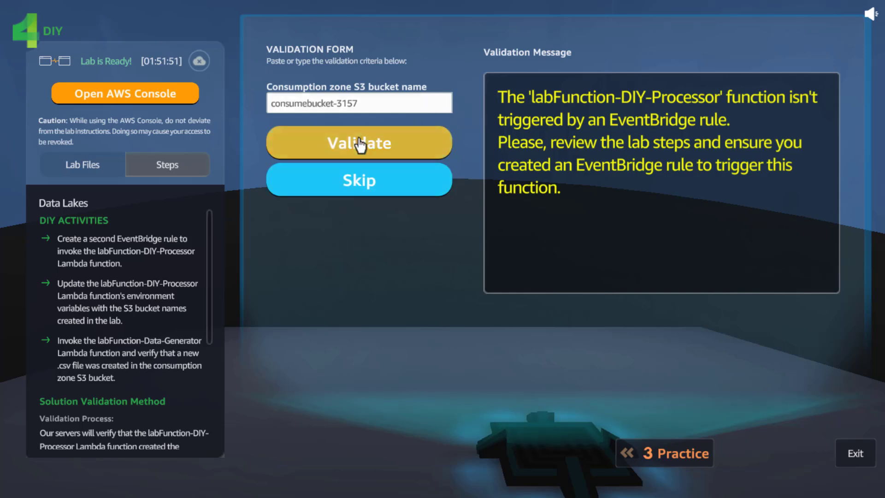
Validate the DIY solution in AWS Cloud Quest with consumebucket-3157 as the consumption zone bucket, and review the validation method and hints
click(359, 144)
click(358, 143)
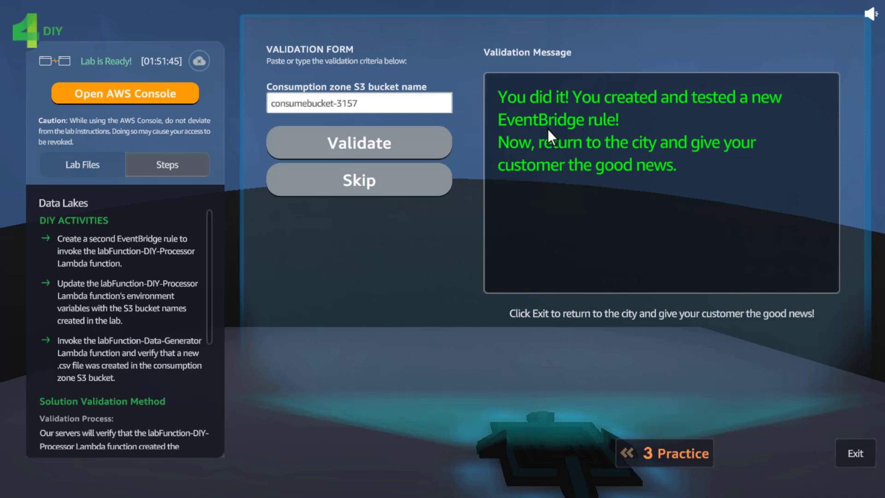
scroll(140, 350, down, 4)
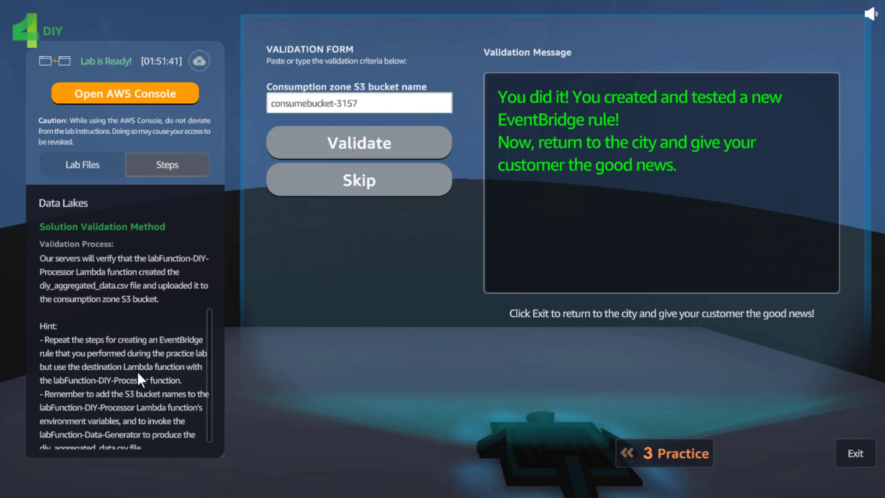
Read the rest of the DIY validation hints and exit the lab back to the city
scroll(138, 372, down, 1)
scroll(206, 384, down, 1)
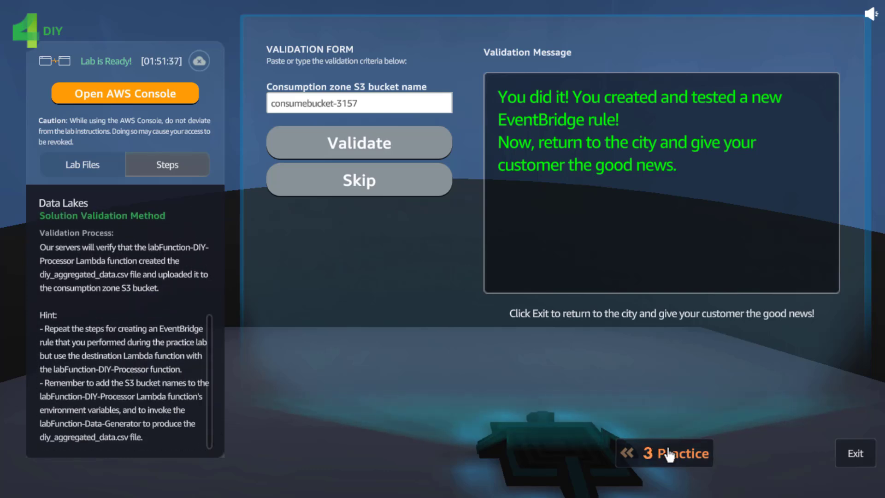
click(848, 453)
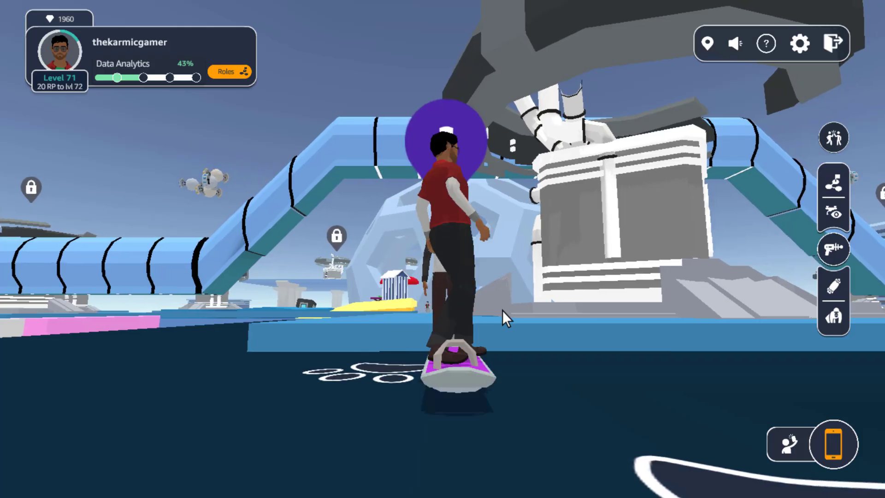
Report the completed Data Lakes solution to the customer and collect one of the offered rewards
click(464, 140)
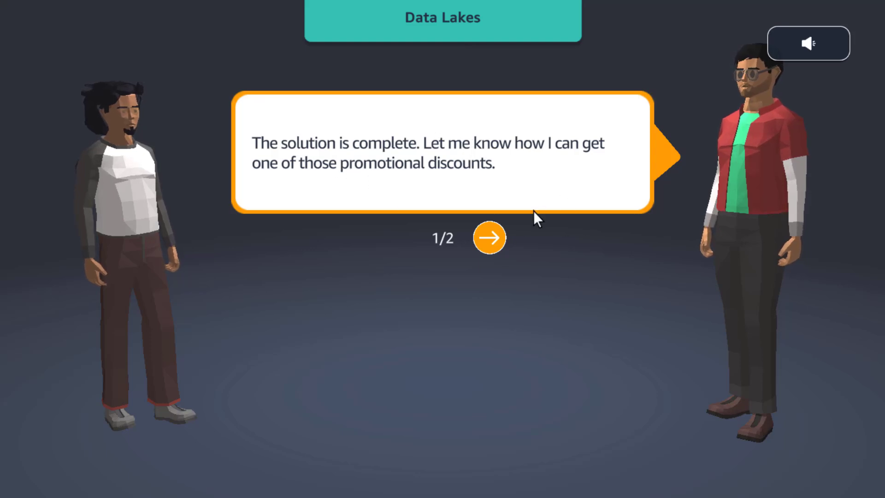
click(499, 250)
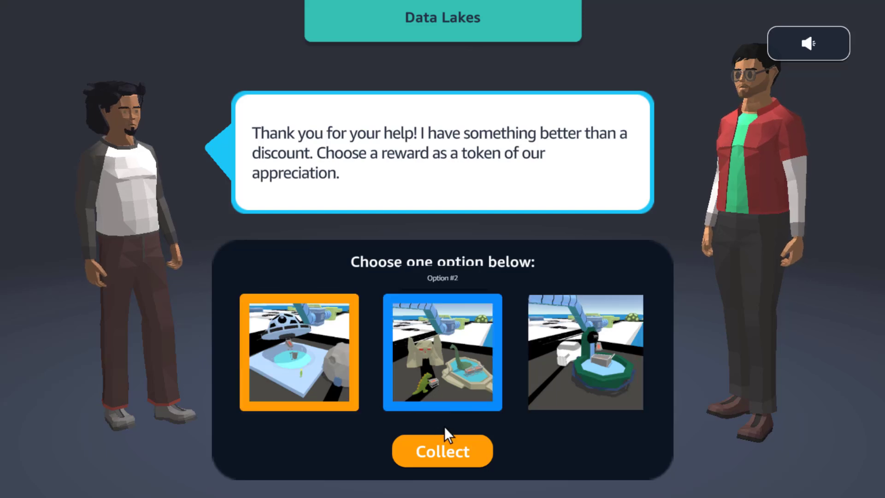
click(442, 453)
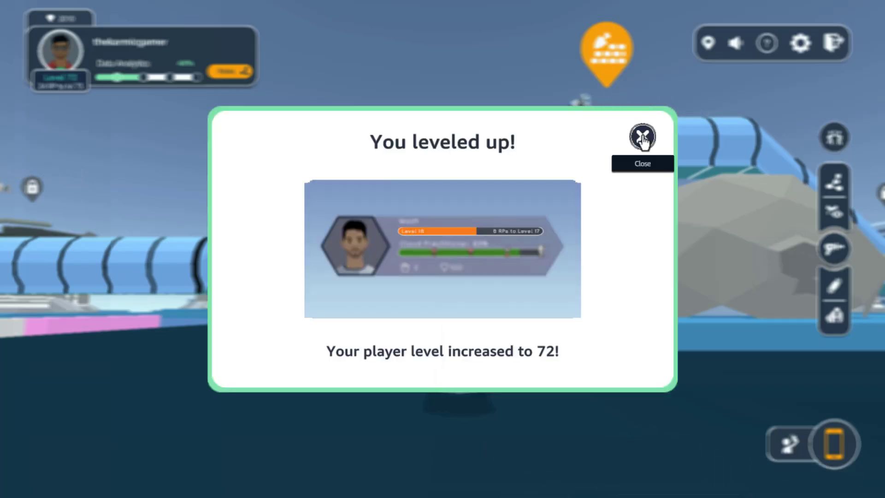
Dismiss the level-up notices, rate the Data Lakes assignment five stars, and close its completion summary
click(643, 138)
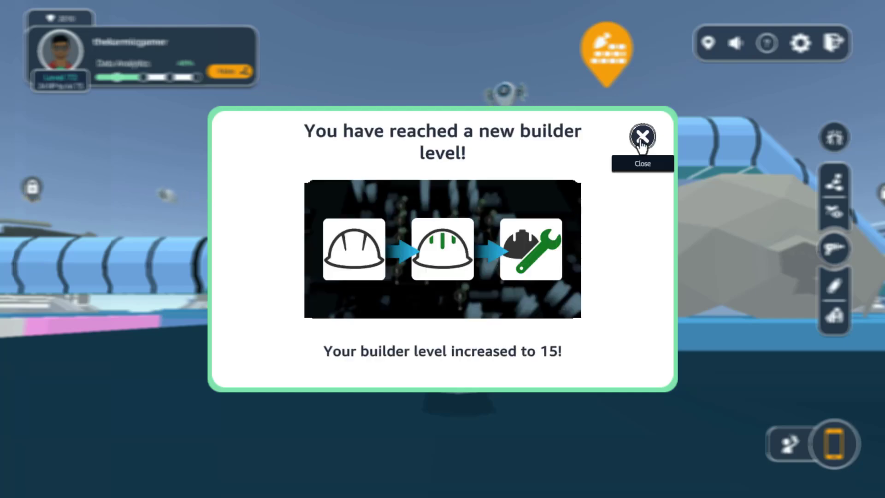
click(644, 138)
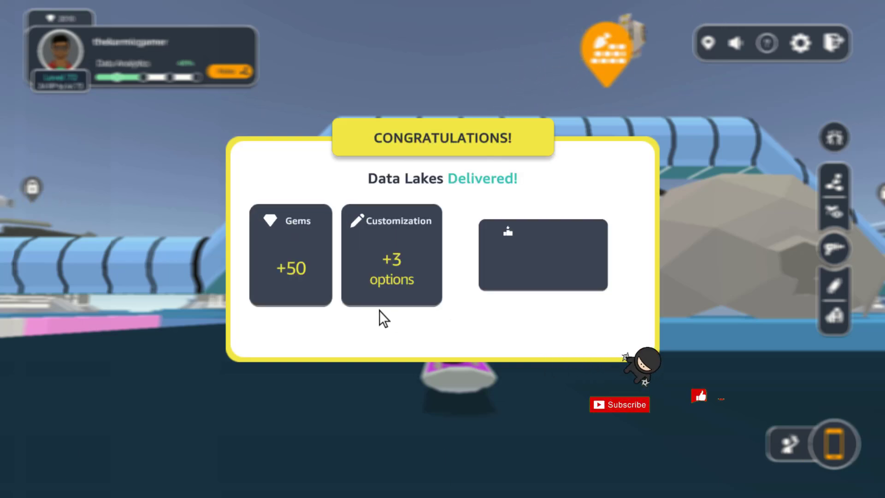
click(488, 362)
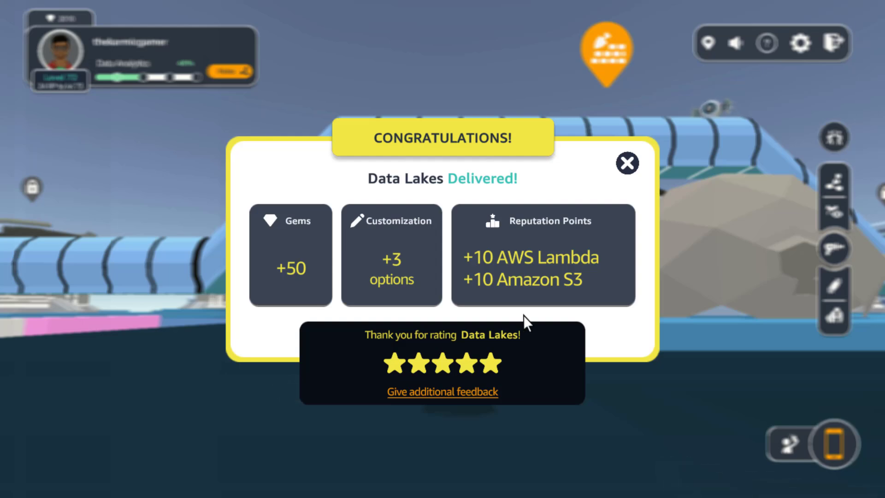
click(626, 164)
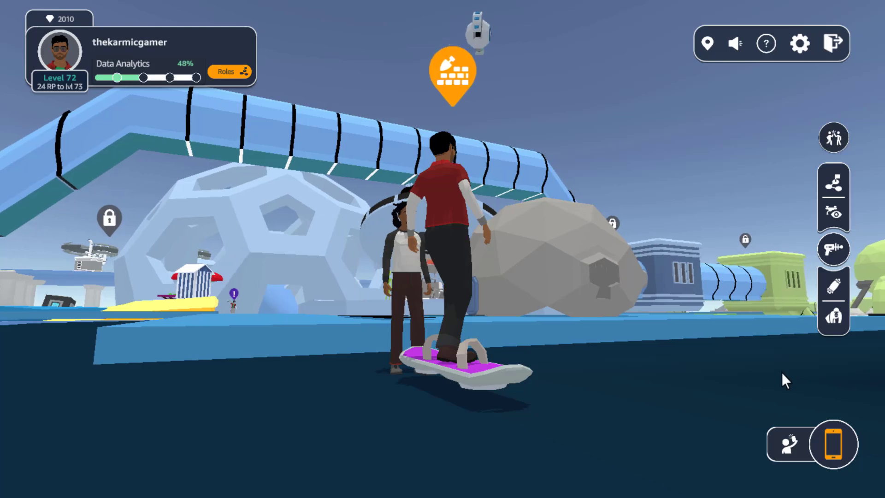
Enter Drone Capture Mode, shoot down a drone, and navigate directly to it
click(834, 248)
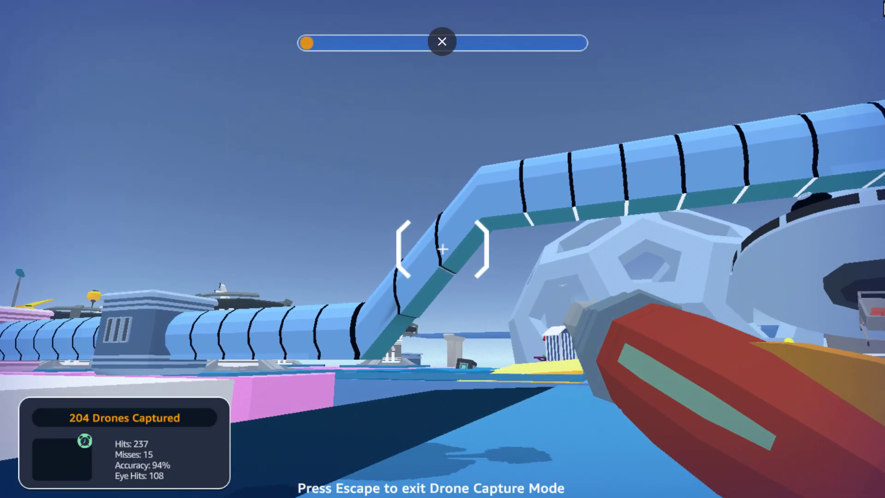
click(844, 6)
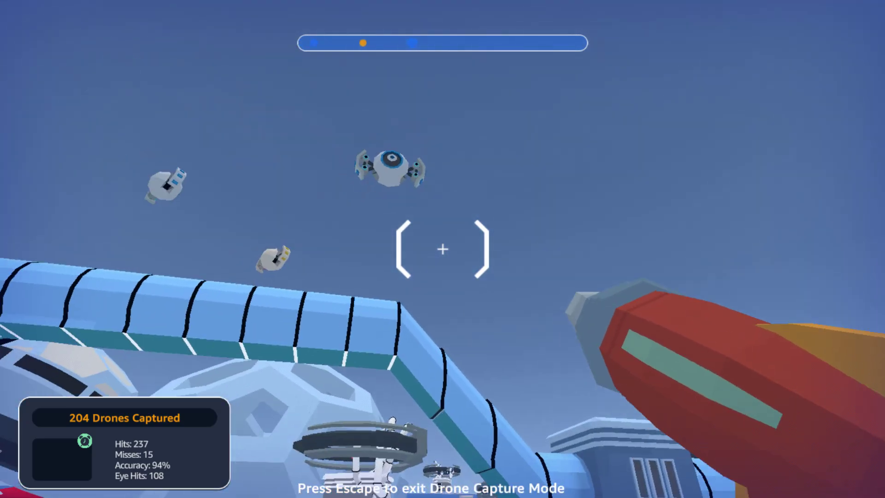
click(442, 249)
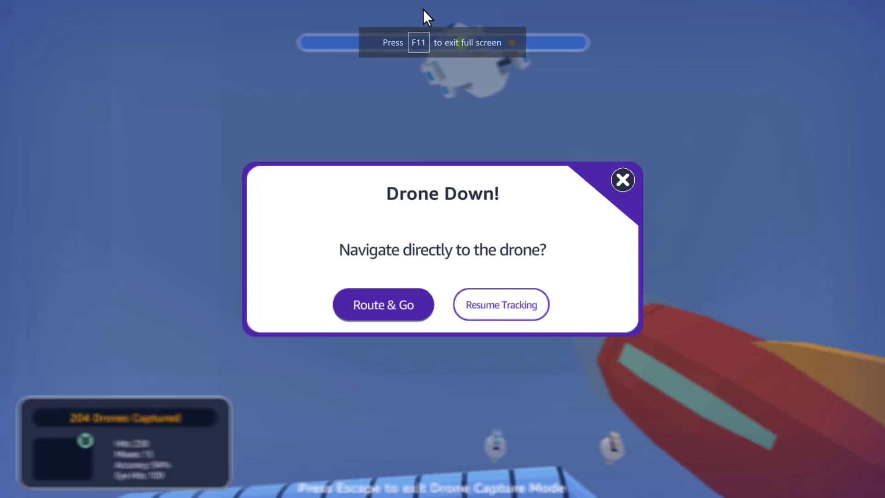
click(401, 315)
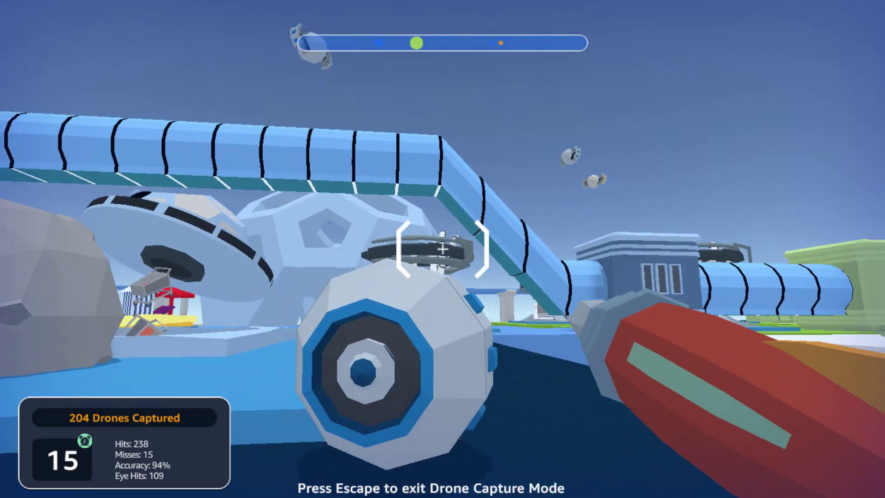
Answer the downed drone's S3 Event Notifications destination question with AWS Lambda function, Amazon SNS topic and Amazon SQS queue
click(442, 249)
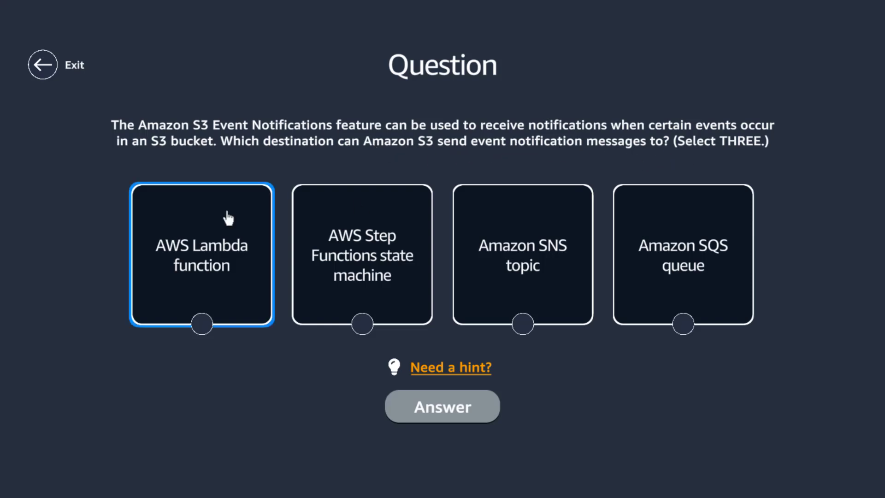
click(222, 220)
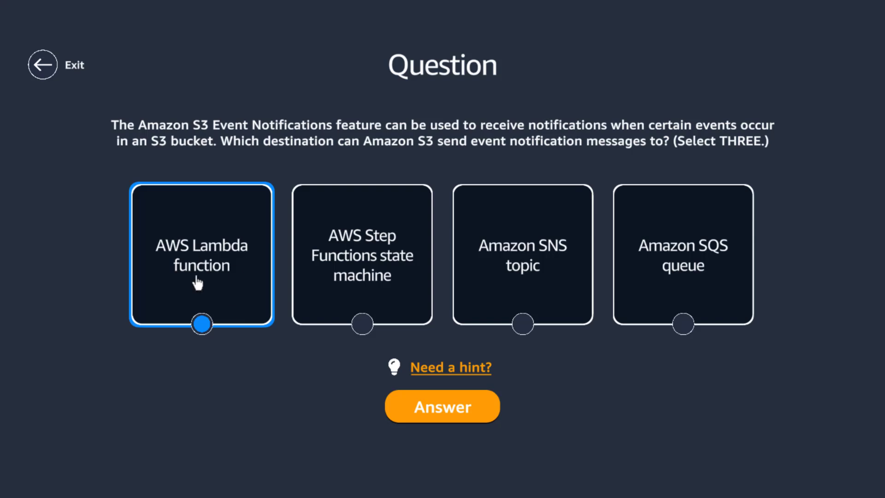
click(717, 251)
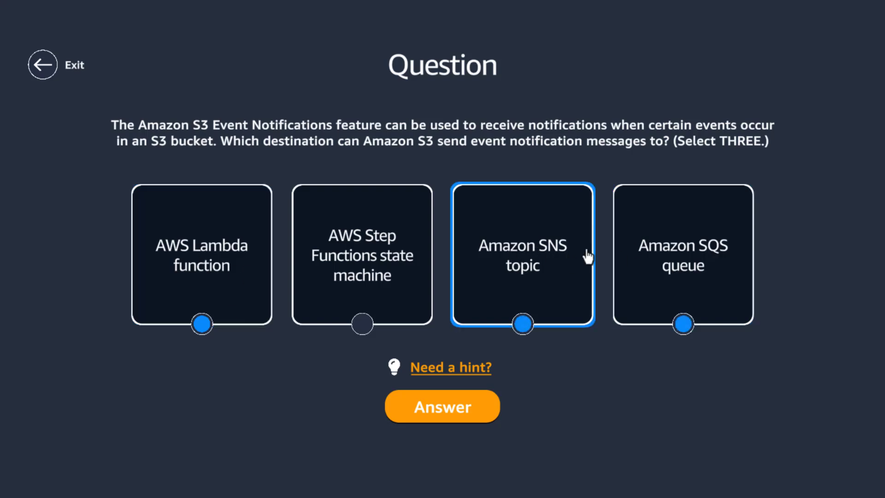
click(441, 421)
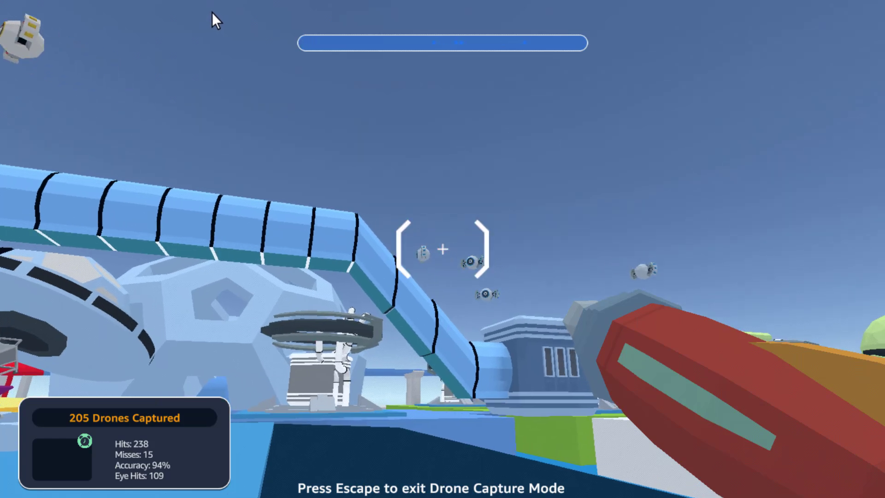
Capture another drone by answering Amazon S3 as a data lake's primary storage service, and collect the reward
click(217, 10)
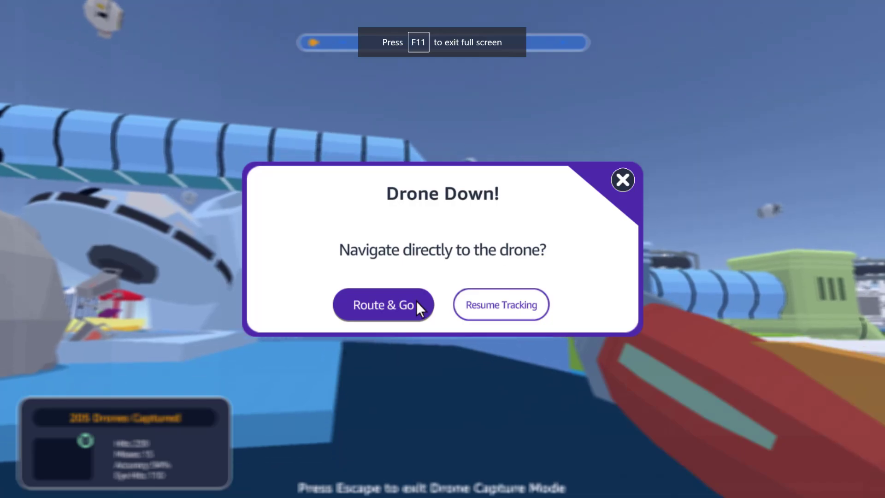
click(417, 305)
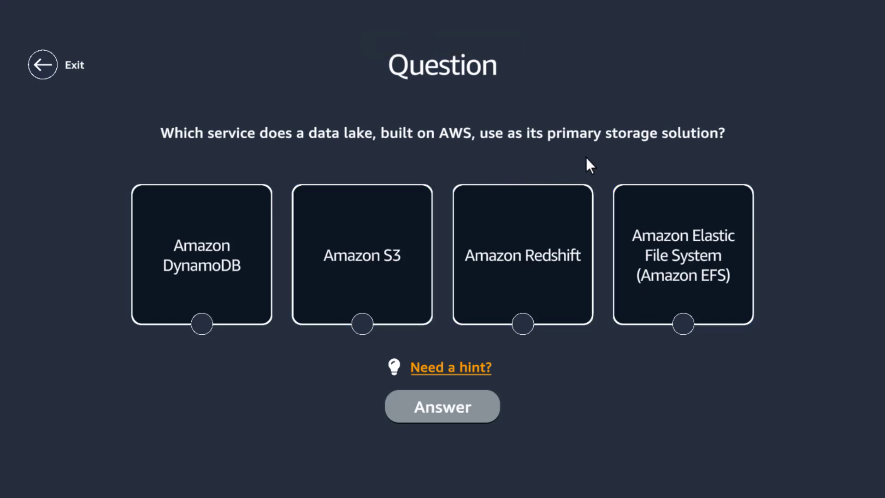
click(369, 266)
click(442, 408)
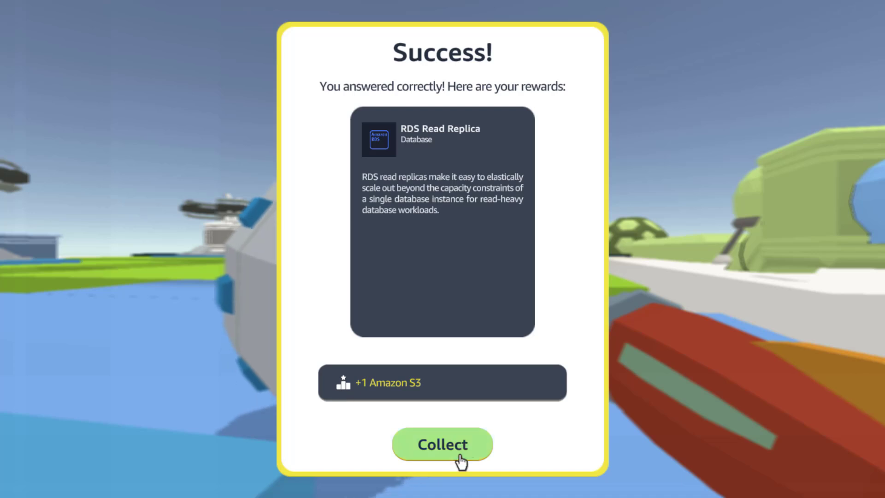
click(448, 458)
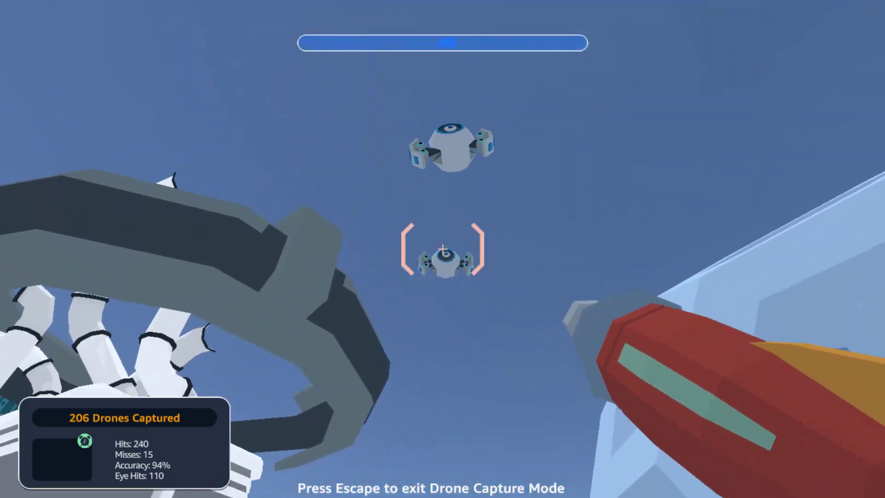
Shoot down the next drone, answer True to the S3 Versioning default question, and collect the reward
click(442, 249)
click(373, 318)
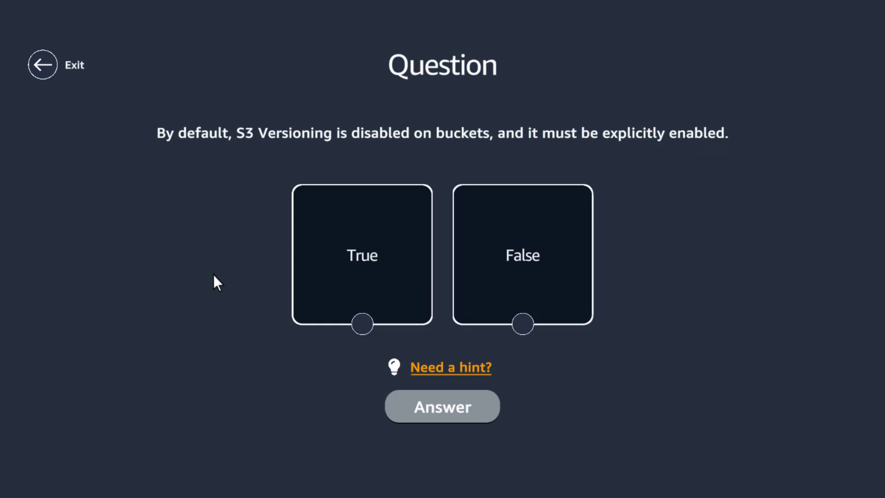
click(381, 251)
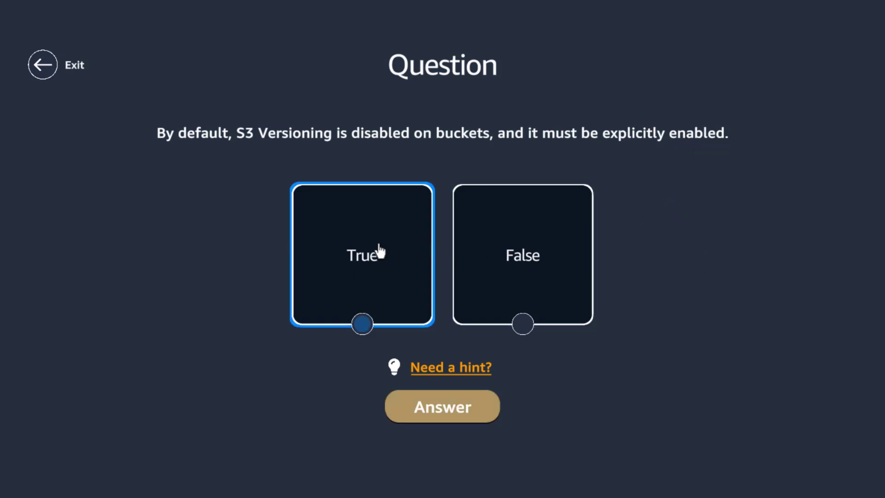
click(462, 414)
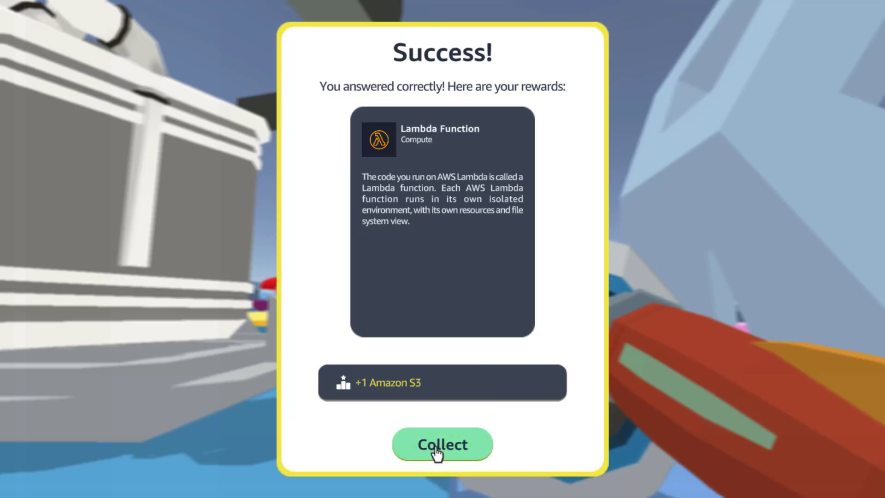
click(434, 446)
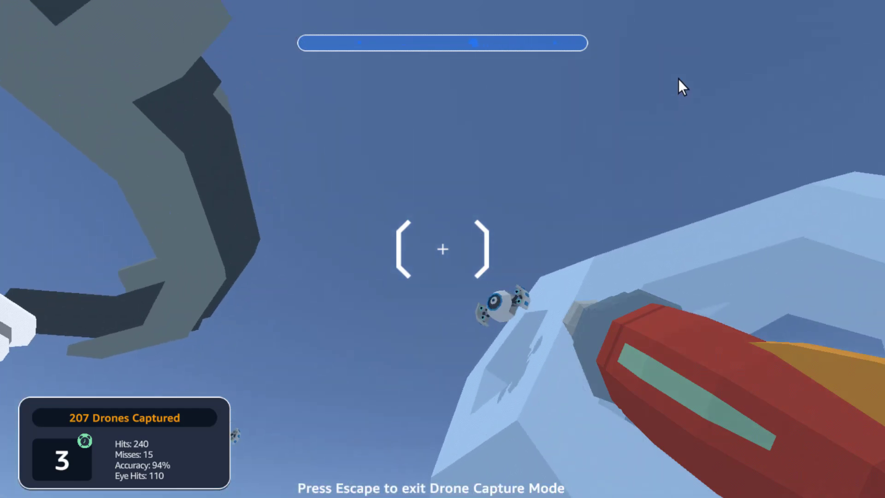
Capture a further drone by answering Data lake to the centralized repository architecture question, and collect the reward
click(700, 93)
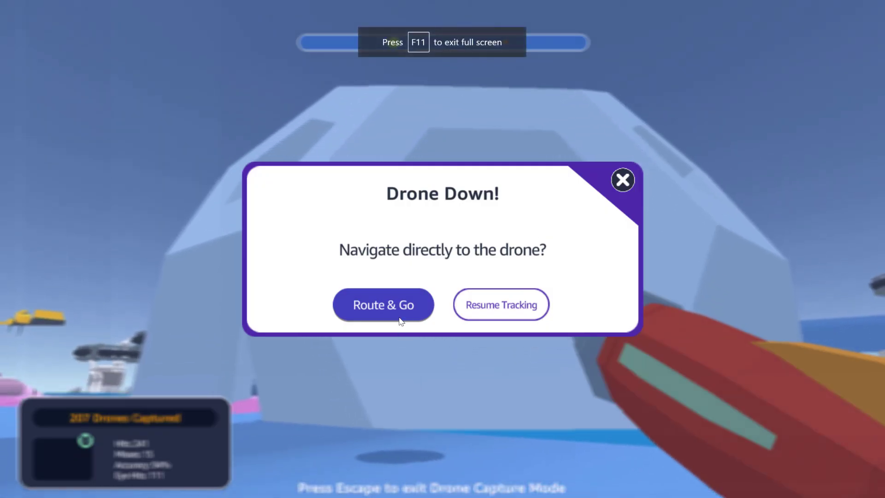
click(399, 318)
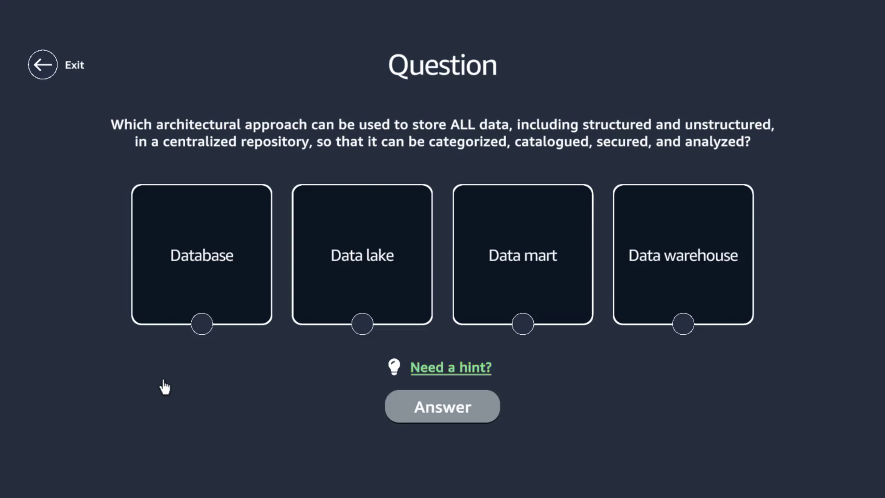
click(362, 324)
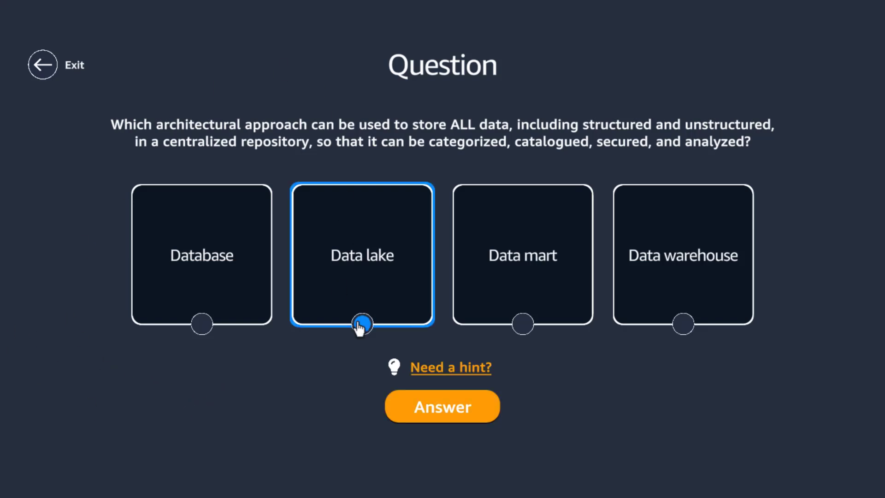
click(451, 420)
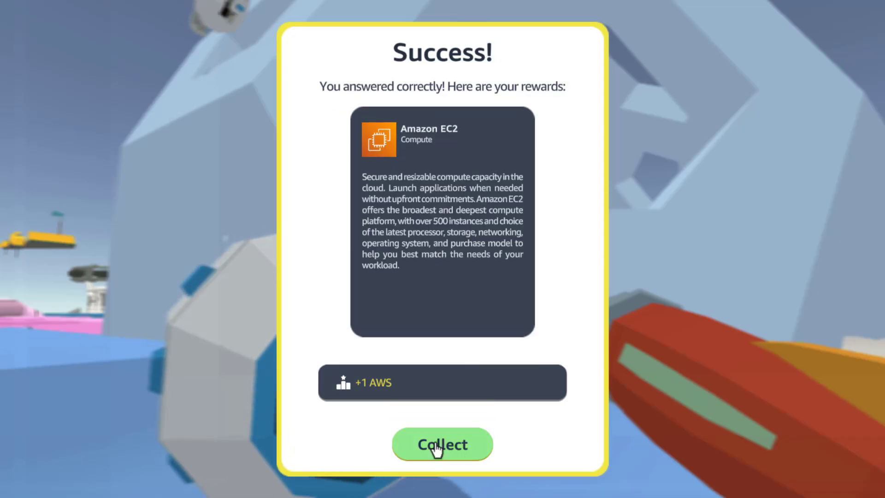
click(442, 454)
Shoot down a drone, answer Amazon EventBridge to the question on writing rules for S3 events, and collect the reward
click(36, 1)
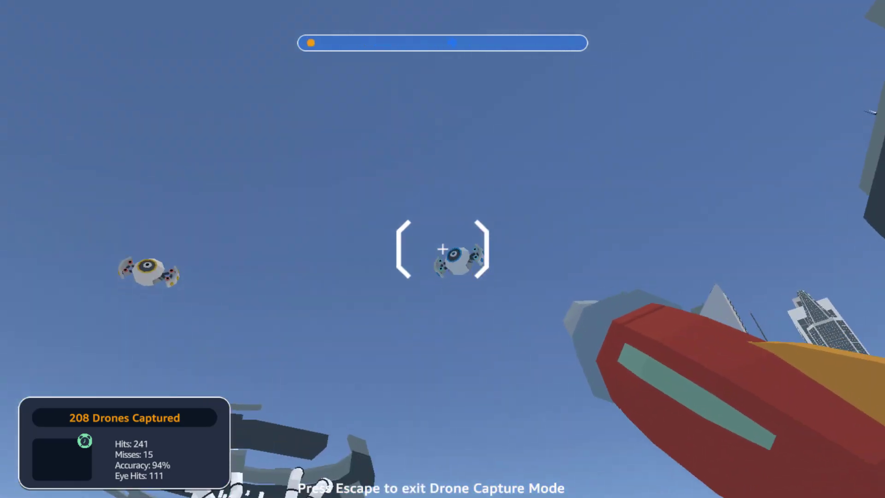
click(442, 249)
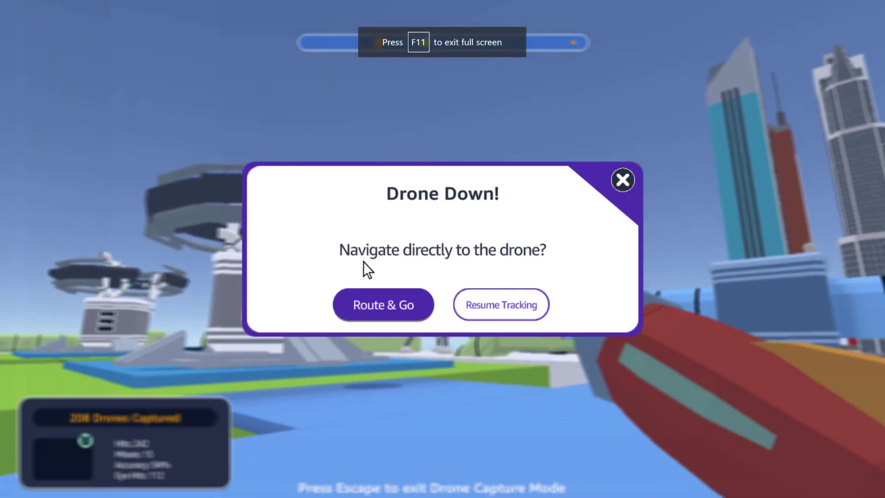
click(383, 304)
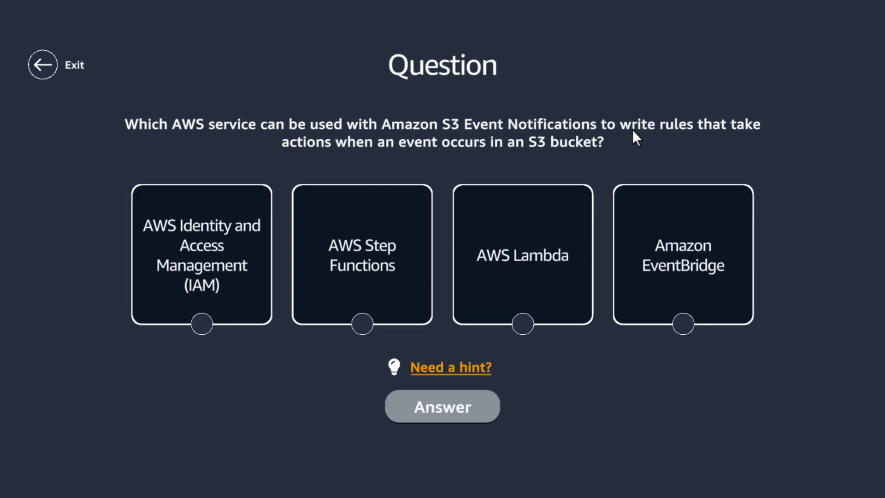
click(690, 277)
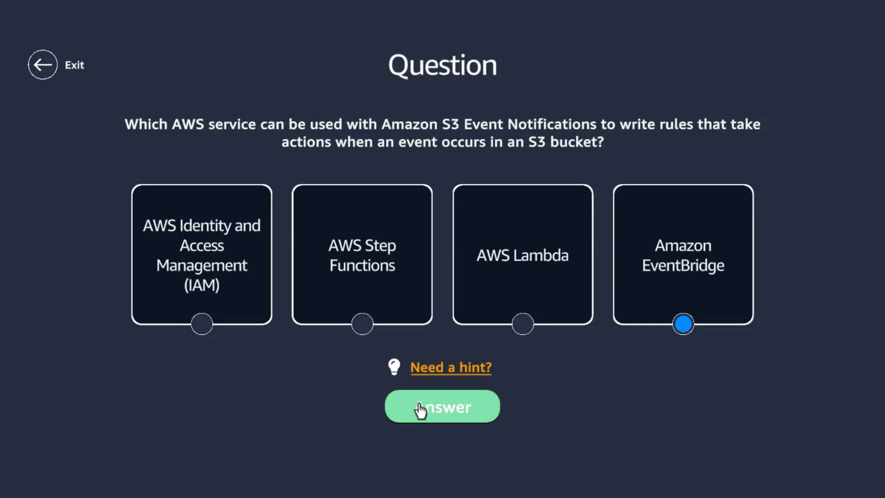
click(420, 408)
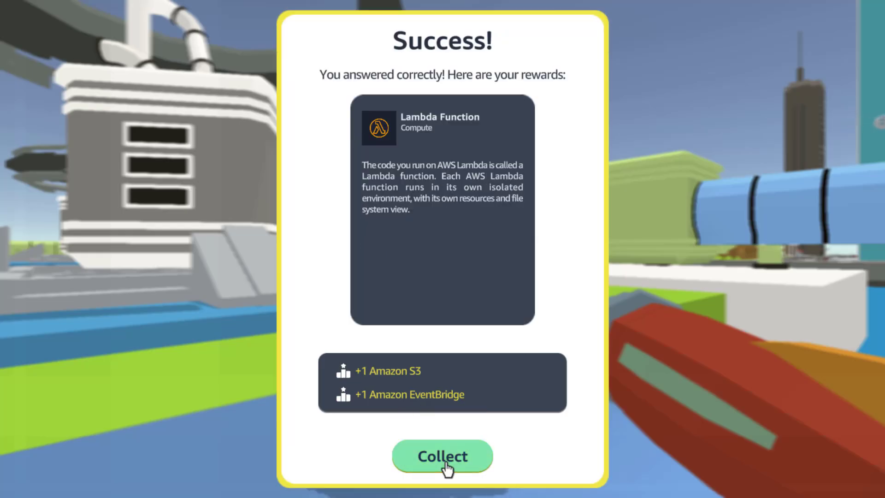
click(443, 456)
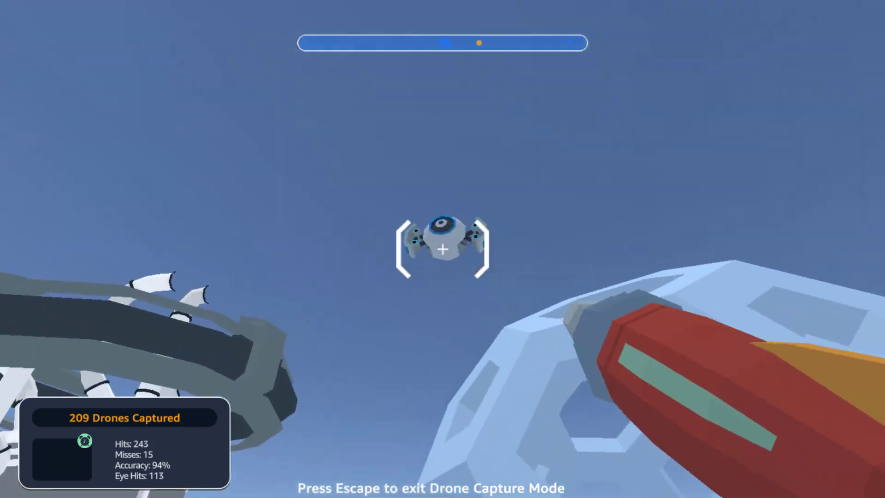
Capture a drone by answering that DynamoDB scans use the same read capacity with a filter and filter before returning results; collect the reward
click(442, 248)
click(405, 306)
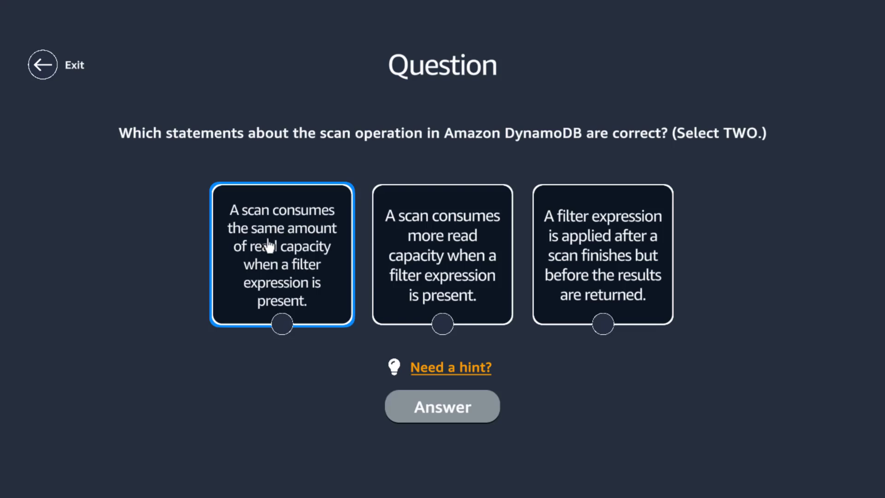
click(267, 265)
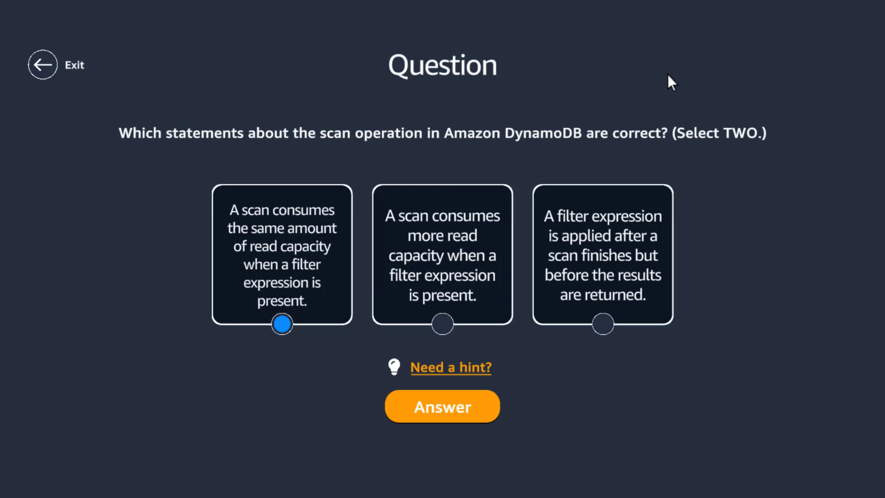
click(608, 263)
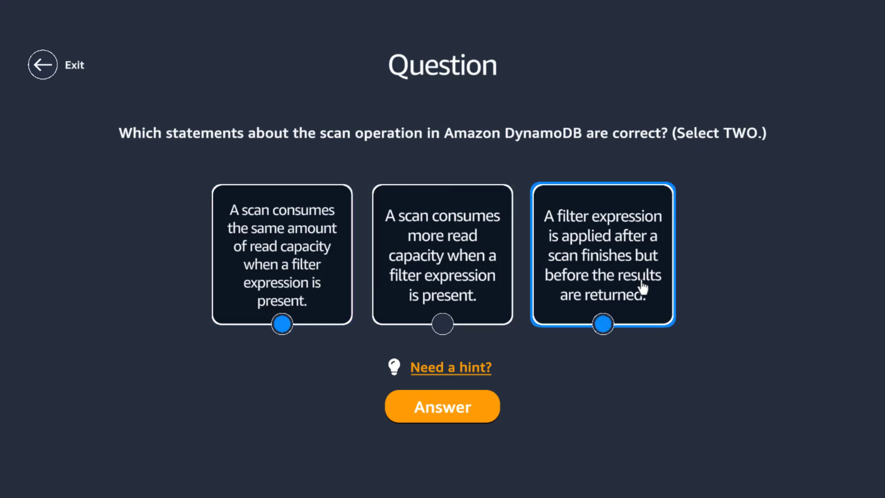
click(454, 423)
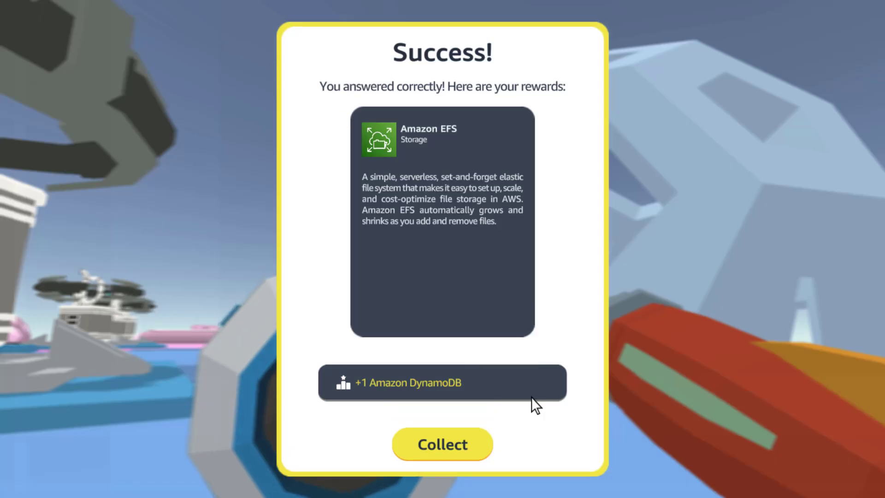
click(441, 455)
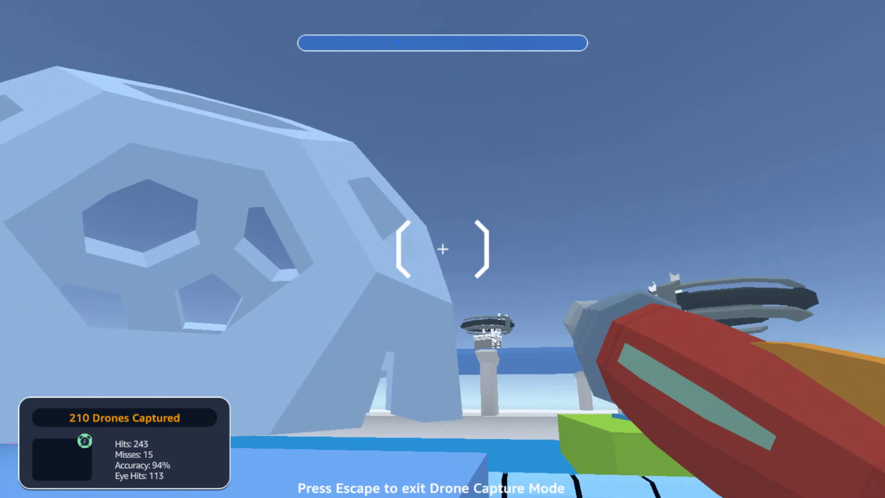